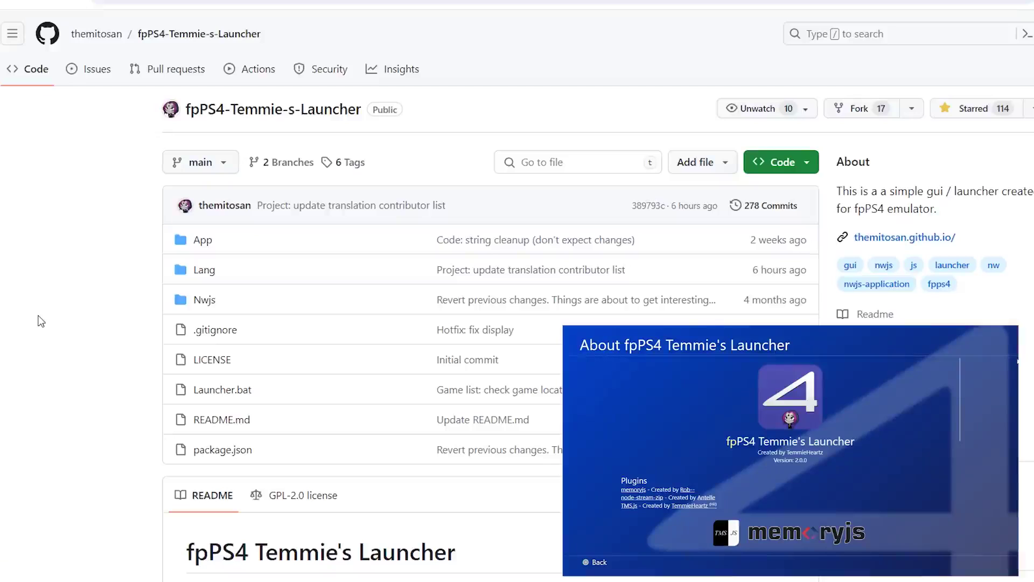
Switch the repository to the Rewrite-WIP branch and examine the README's controls, installation, settings and build instructions
{"action": "left_click", "coordinate": [211, 163]}
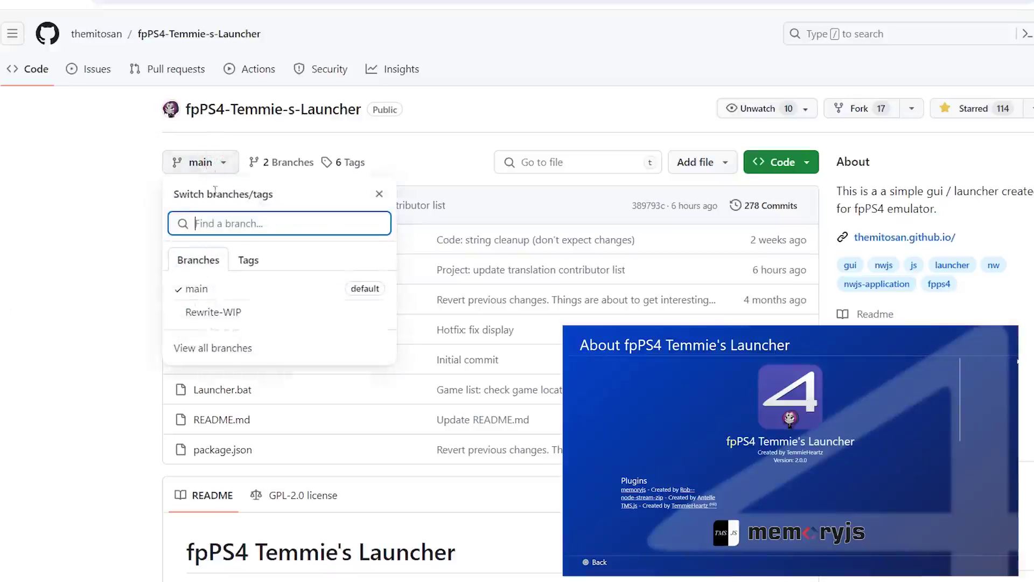
{"action": "left_click", "coordinate": [259, 318]}
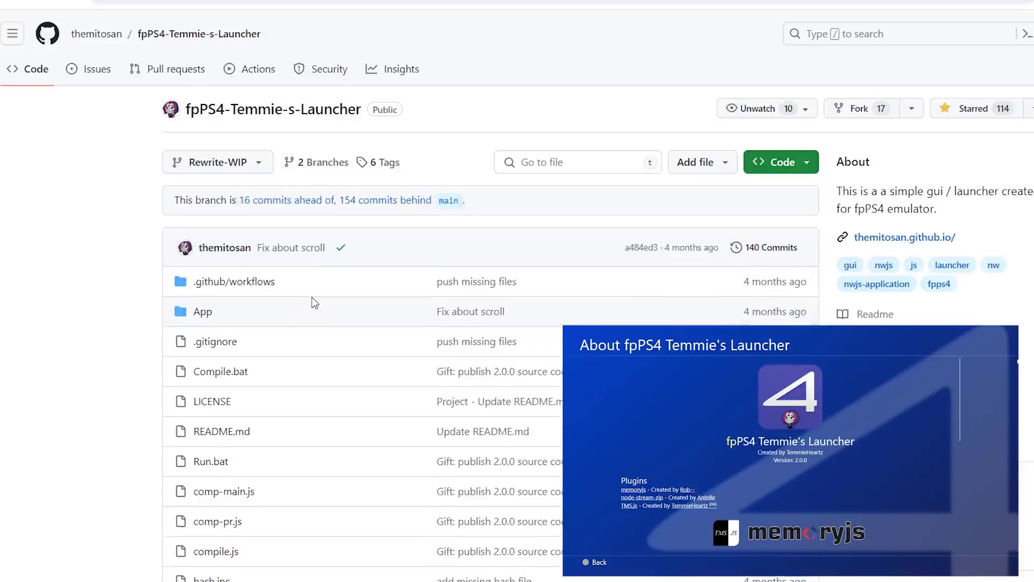
{"action": "scroll", "coordinate": [315, 303], "scroll_direction": "down", "scroll_amount": 2}
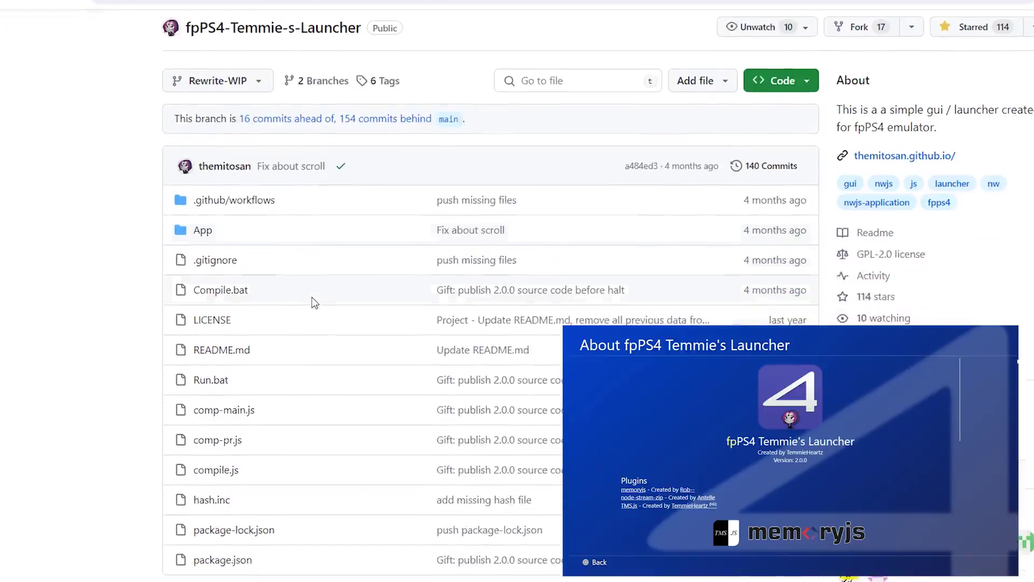
{"action": "scroll", "coordinate": [315, 303], "scroll_direction": "down", "scroll_amount": 2}
{"action": "scroll", "coordinate": [315, 302], "scroll_direction": "down", "scroll_amount": 8}
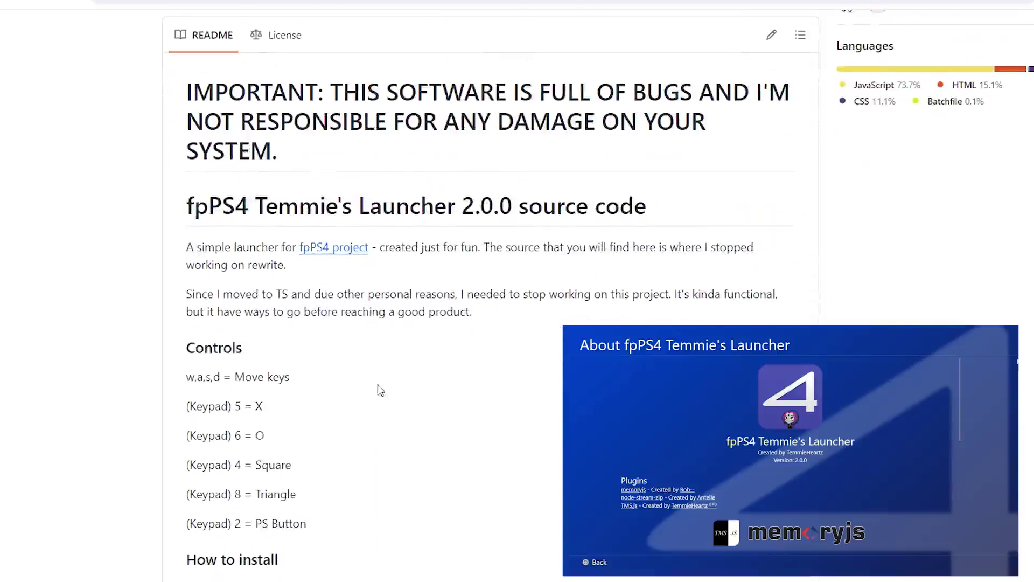
{"action": "scroll", "coordinate": [455, 427], "scroll_direction": "down", "scroll_amount": 3}
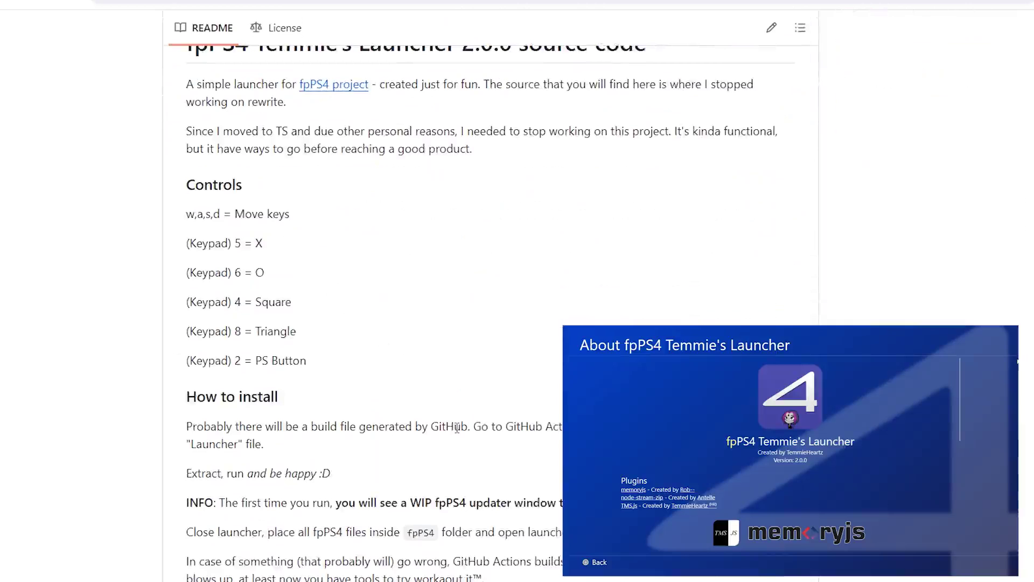
{"action": "scroll", "coordinate": [457, 428], "scroll_direction": "down", "scroll_amount": 8}
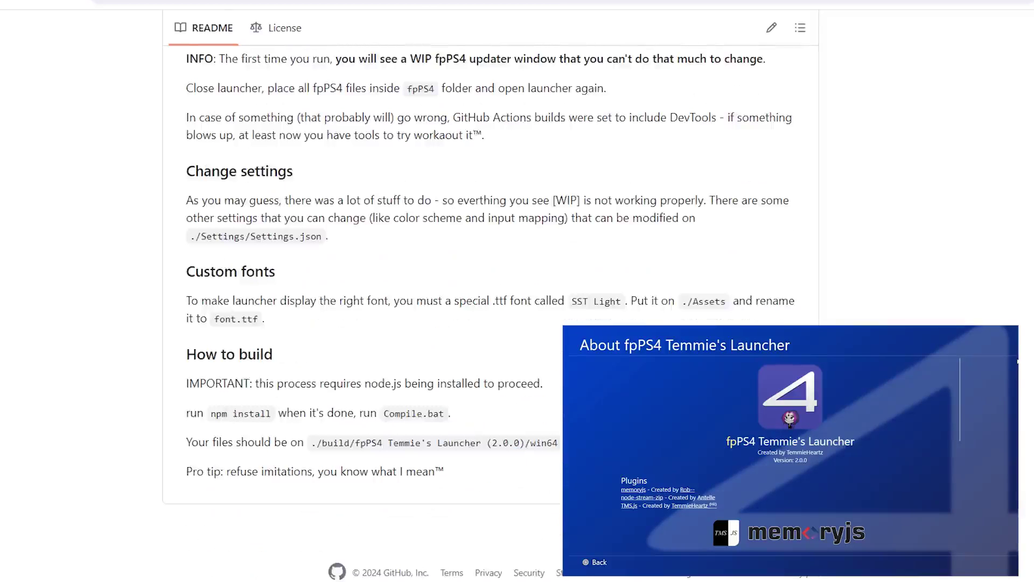
{"action": "scroll", "coordinate": [457, 427], "scroll_direction": "up", "scroll_amount": 15}
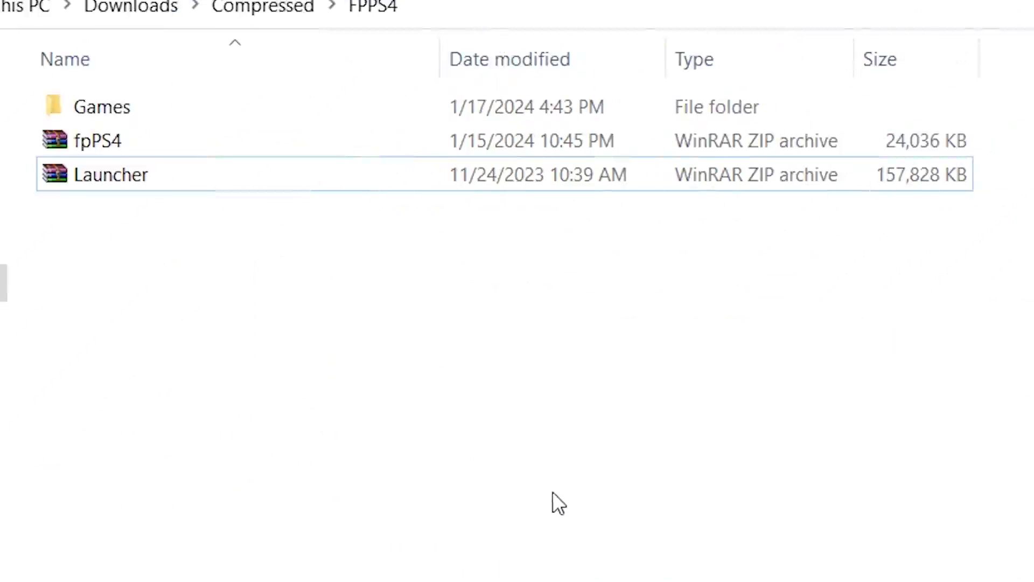
Switch to File Explorer and extract the Launcher archive in the FPPS4 folder into its own Launcher folder
{"action": "left_click", "coordinate": [140, 183]}
{"action": "right_click", "coordinate": [130, 177]}
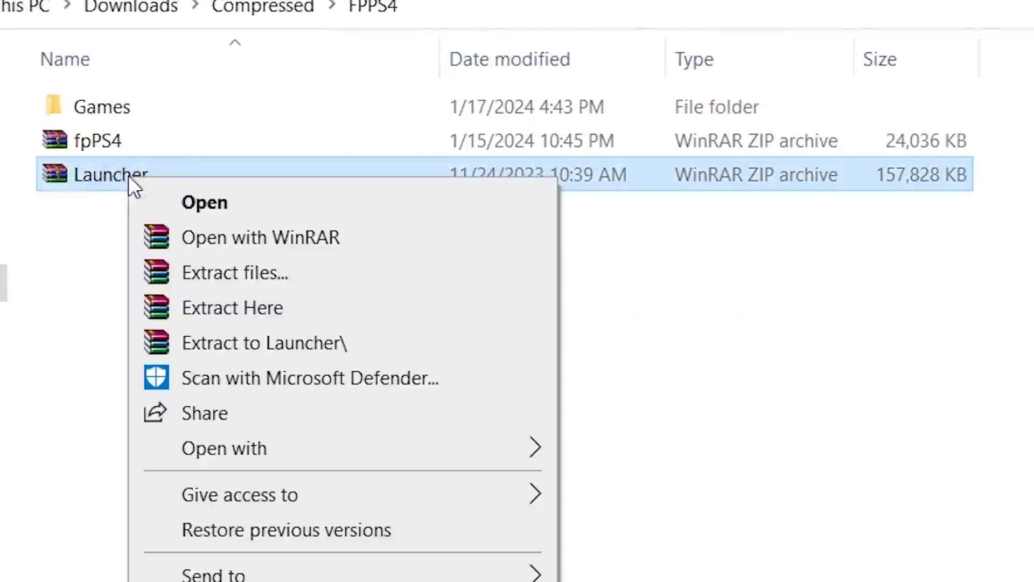
{"action": "left_click", "coordinate": [290, 339]}
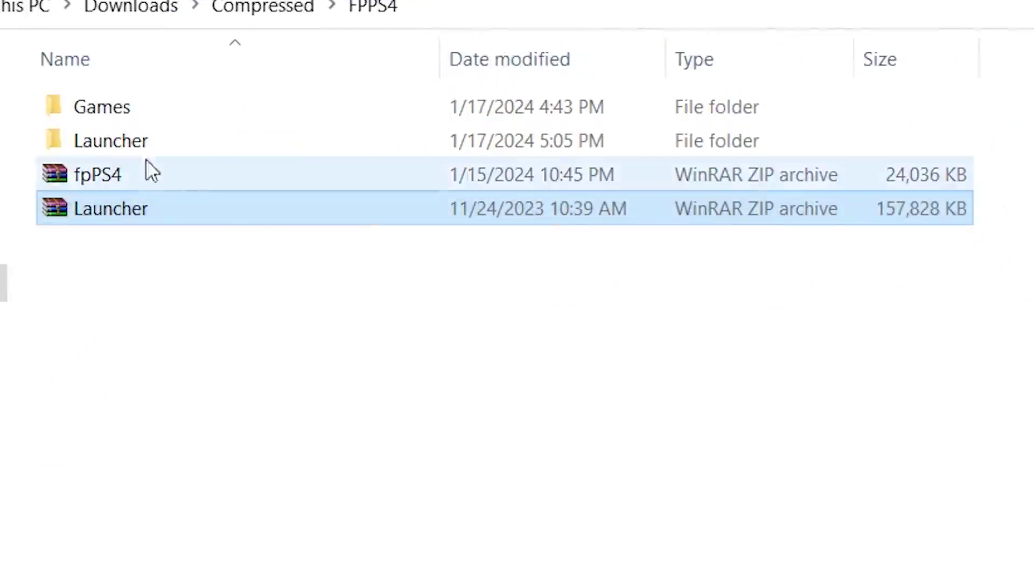
Open the fpPS4 archive in WinRAR and select all the DLL files and fpPS4.exe inside it
{"action": "left_click", "coordinate": [115, 171]}
{"action": "double_click", "coordinate": [159, 174]}
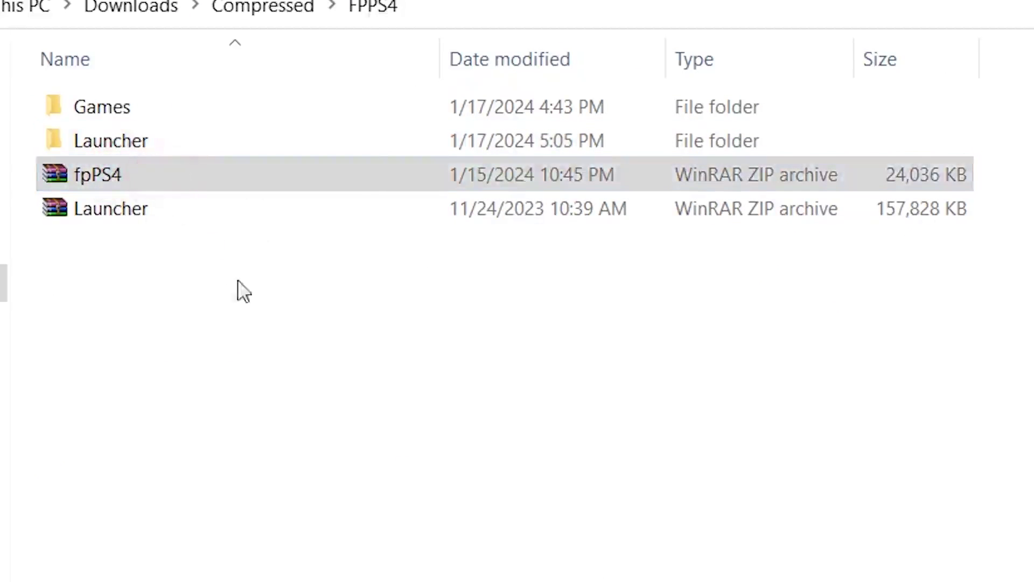
{"action": "left_click_drag", "start_coordinate": [531, 574], "coordinate": [453, 322]}
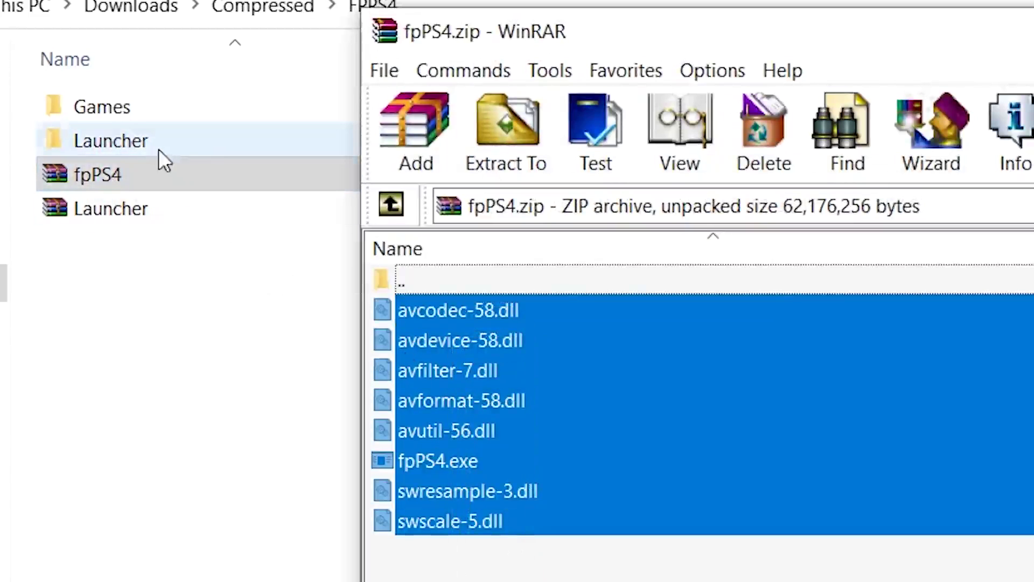
Run fpPS4 Temmie's Launcher (2.0.0) from the extracted Launcher folder, then exit the fpPS4 Updater window
{"action": "left_click", "coordinate": [146, 139]}
{"action": "double_click", "coordinate": [189, 141]}
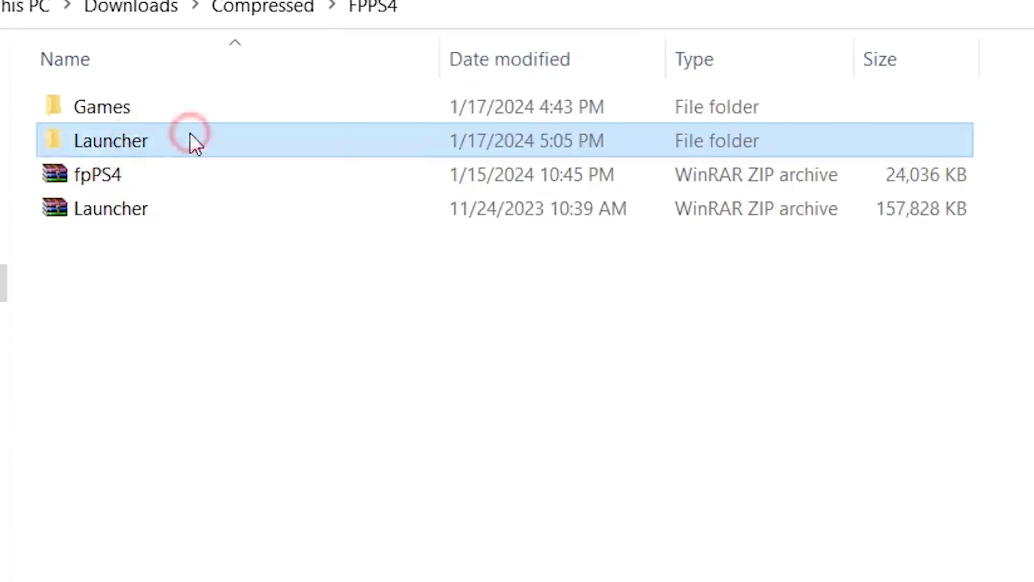
{"action": "left_click", "coordinate": [258, 360]}
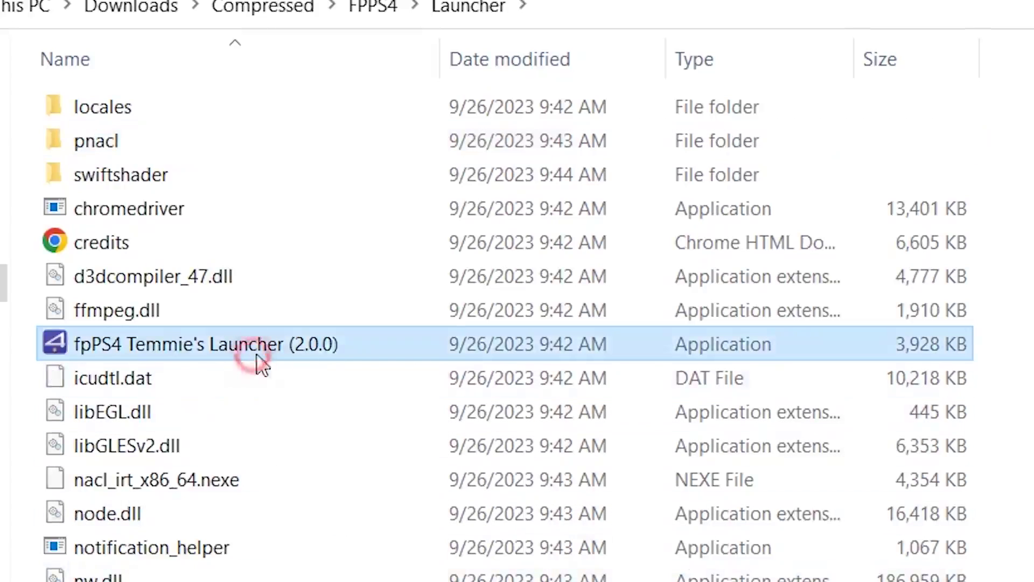
{"action": "double_click", "coordinate": [294, 351]}
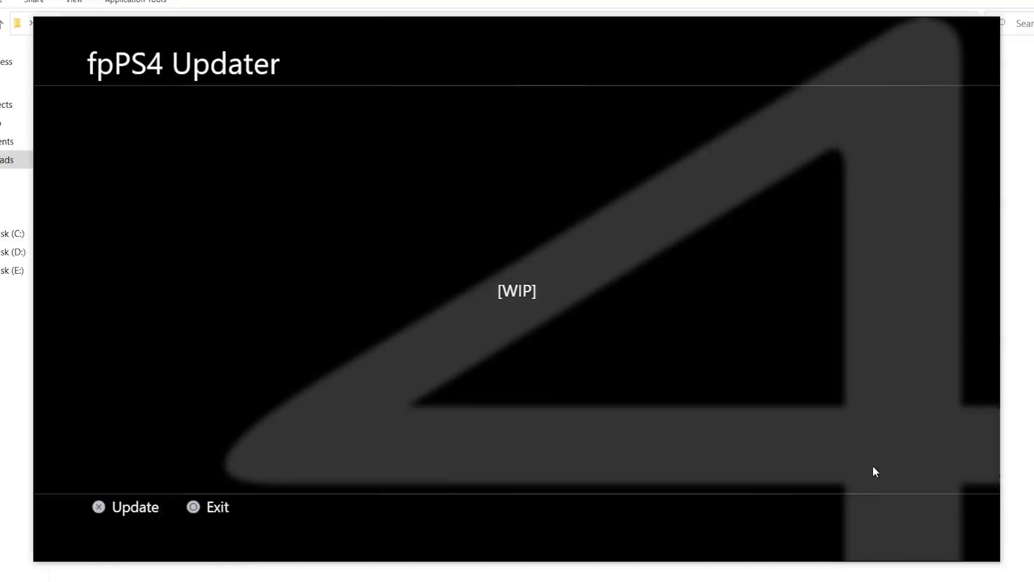
{"action": "key", "text": "Escape"}
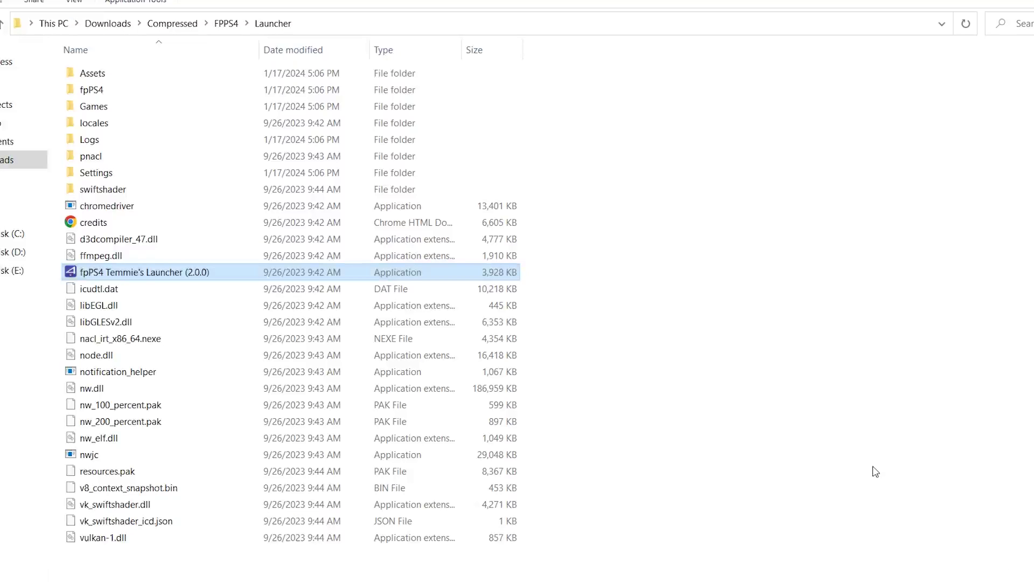
Extract the selected files from fpPS4.zip into the fpPS4 subfolder of the Launcher folder
{"action": "left_click", "coordinate": [148, 94]}
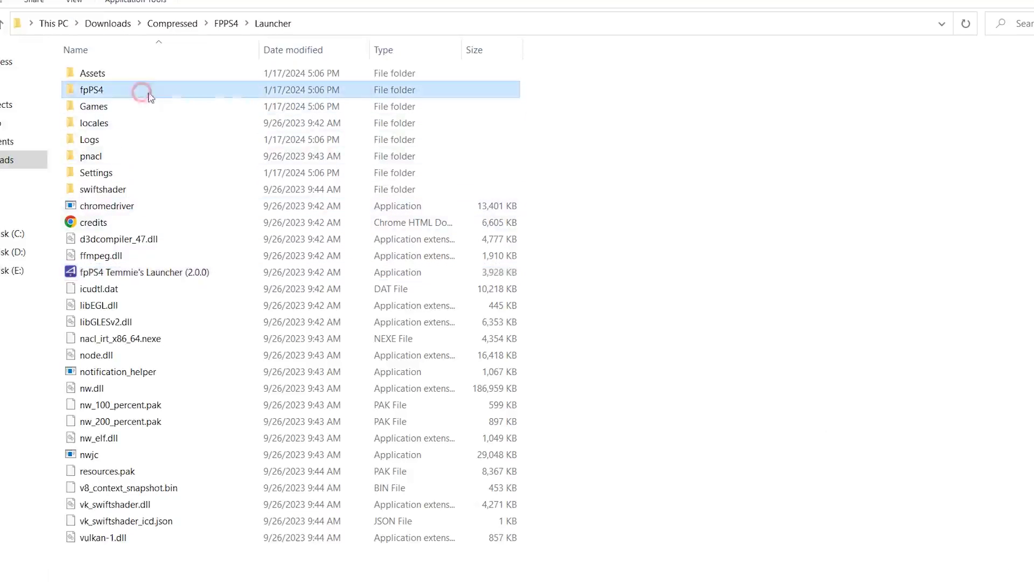
{"action": "left_click", "coordinate": [153, 106]}
{"action": "left_click", "coordinate": [152, 96]}
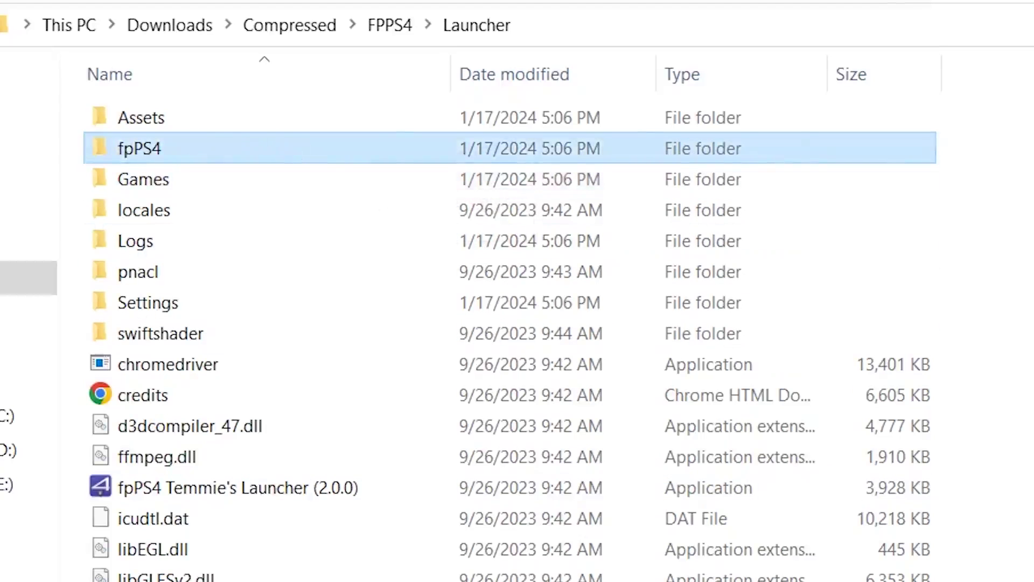
{"action": "key", "text": "alt+Tab"}
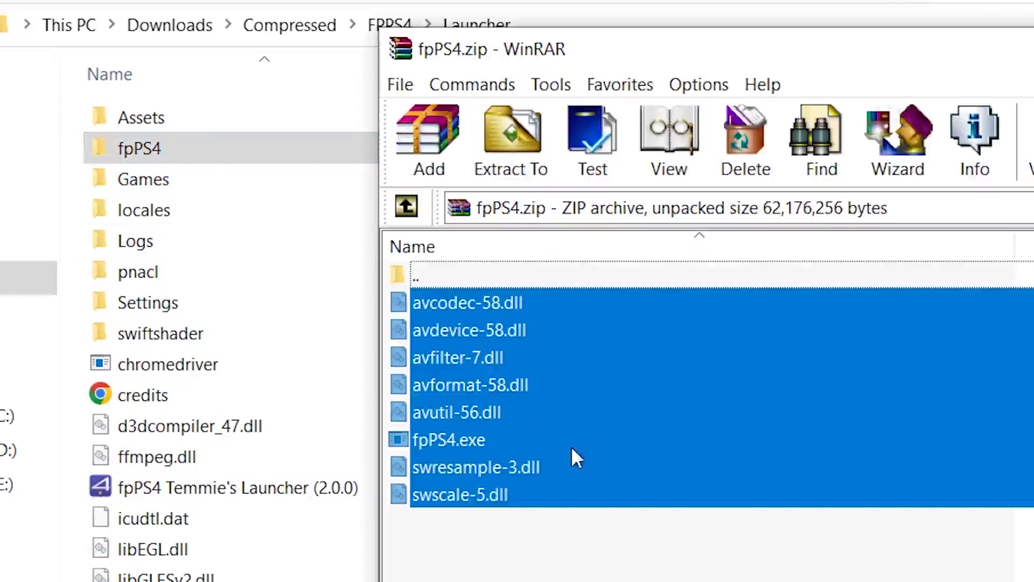
{"action": "left_click_drag", "start_coordinate": [545, 430], "coordinate": [172, 148]}
{"action": "left_click", "coordinate": [173, 148]}
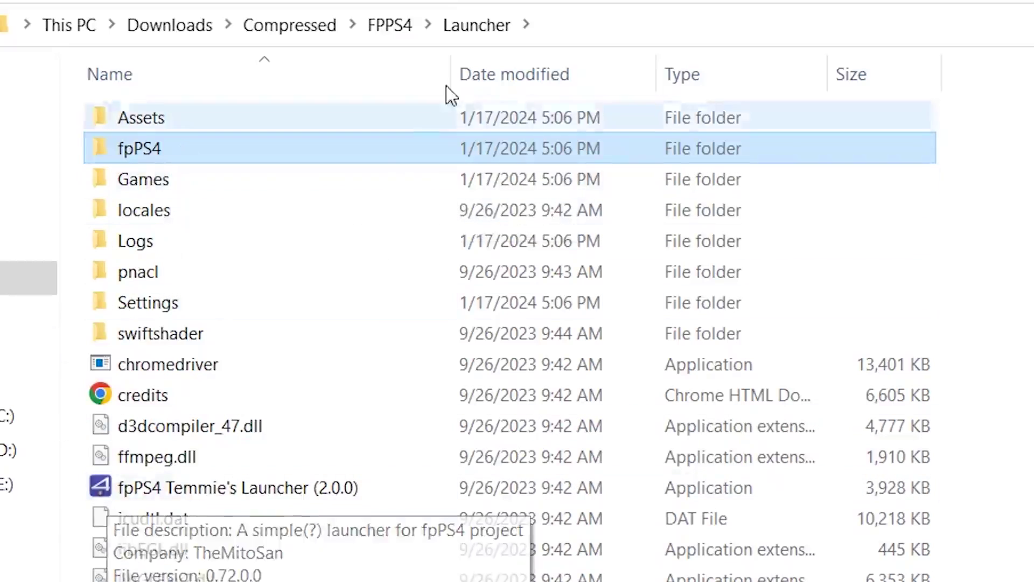
Go to the Games folder inside FPPS4 and inspect the contents of the tiny troopers and flyn game folders
{"action": "left_click", "coordinate": [392, 32]}
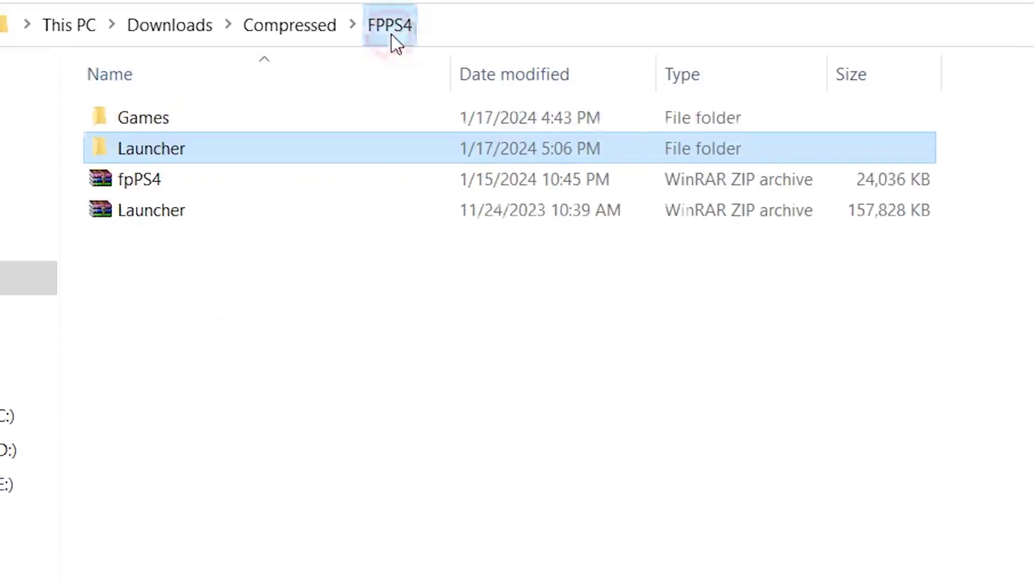
{"action": "left_click", "coordinate": [156, 119]}
{"action": "double_click", "coordinate": [198, 116]}
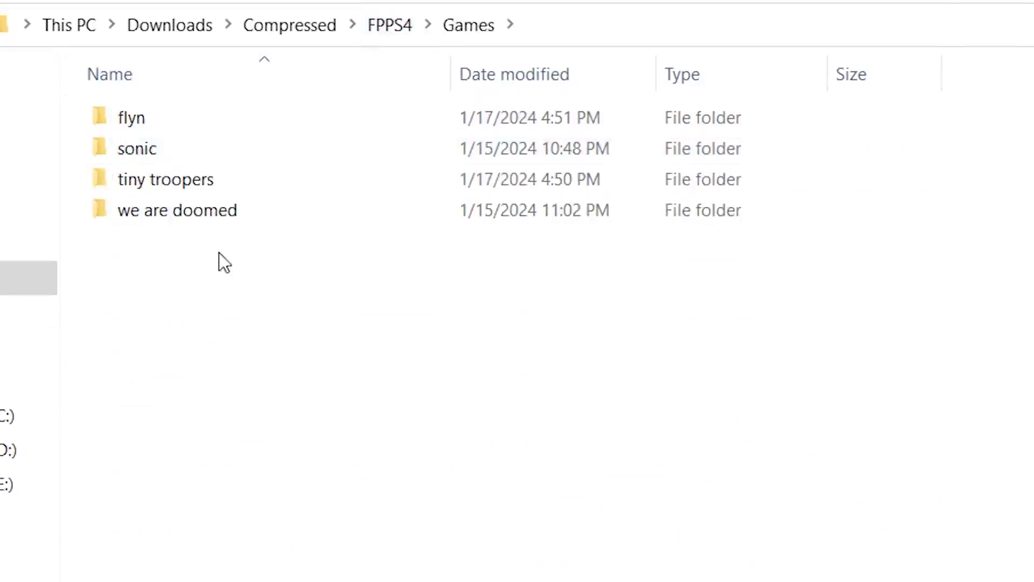
{"action": "left_click", "coordinate": [213, 178]}
{"action": "double_click", "coordinate": [213, 179]}
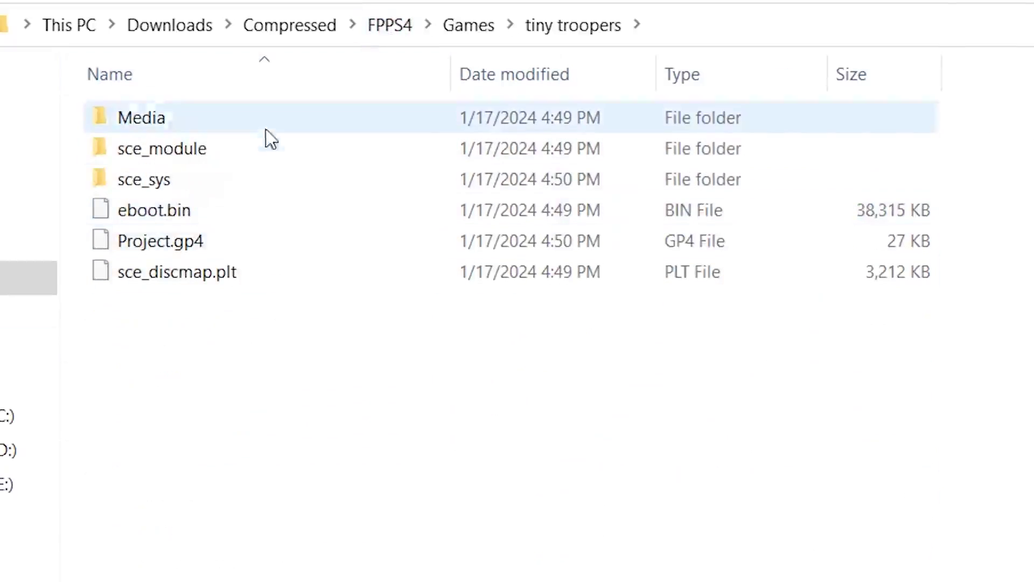
{"action": "left_click", "coordinate": [471, 25]}
{"action": "double_click", "coordinate": [190, 127]}
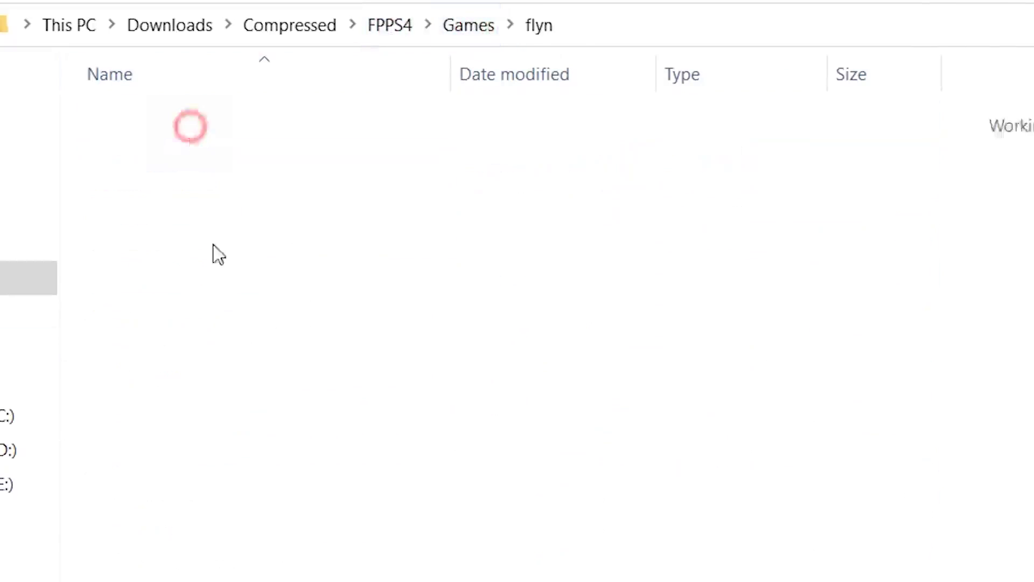
{"action": "left_click", "coordinate": [455, 25]}
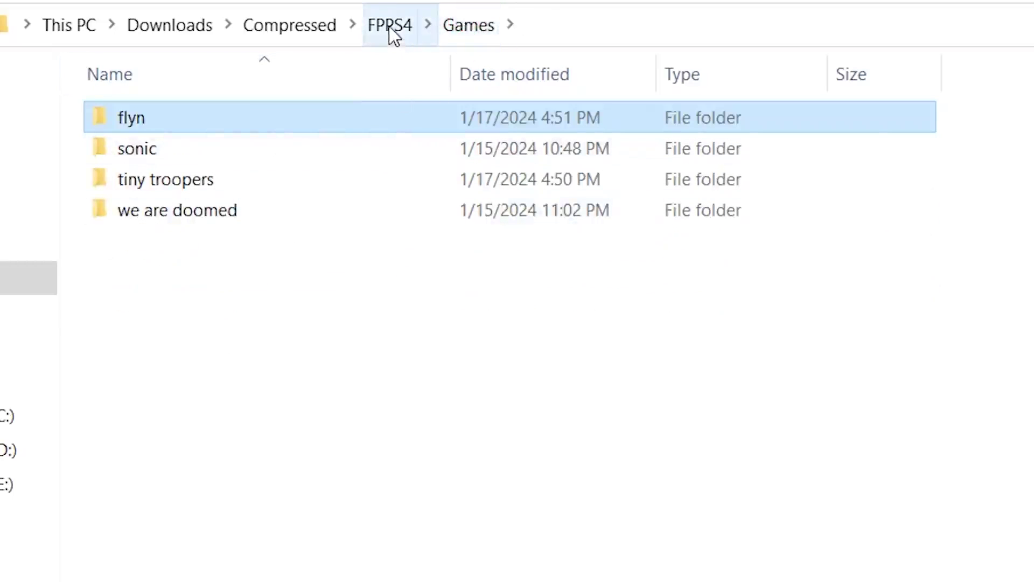
Move the flyn, sonic, tiny troopers and we are doomed folders into the Launcher folder's Games subfolder
{"action": "left_click_drag", "start_coordinate": [314, 269], "coordinate": [218, 116]}
{"action": "right_click", "coordinate": [235, 155]}
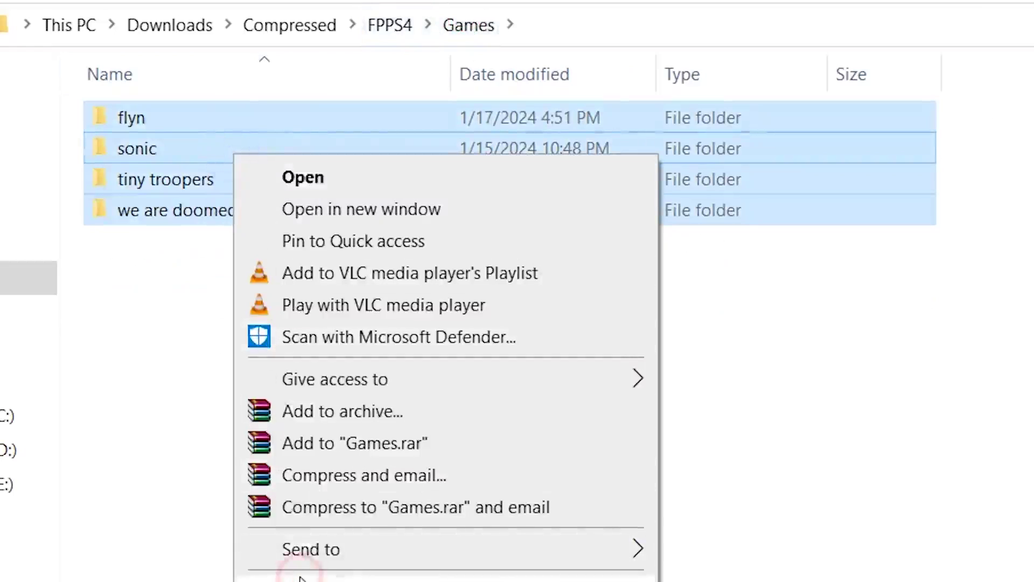
{"action": "left_click", "coordinate": [299, 576]}
{"action": "left_click", "coordinate": [395, 36]}
{"action": "left_click", "coordinate": [198, 146]}
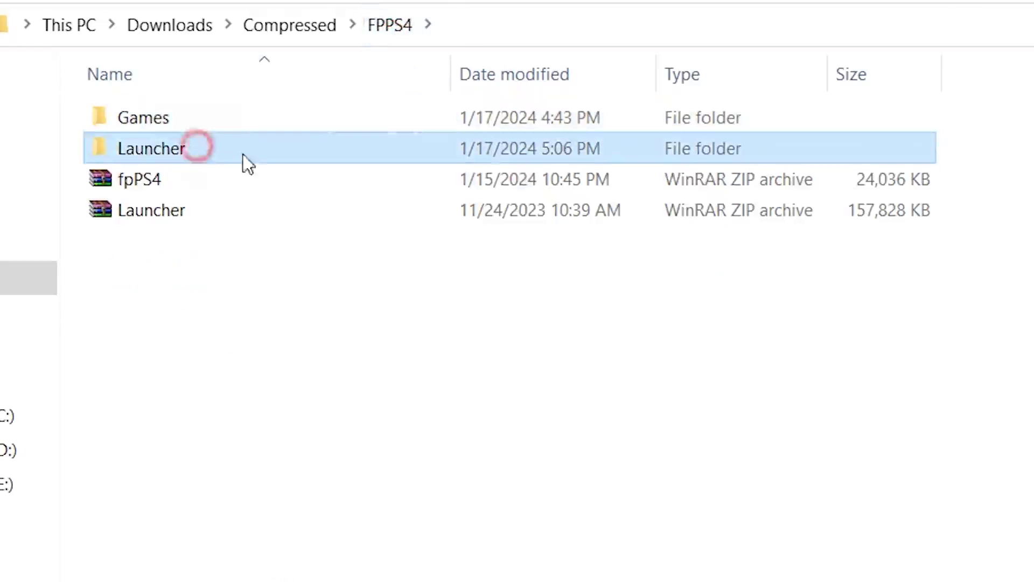
{"action": "double_click", "coordinate": [256, 154]}
{"action": "left_click", "coordinate": [197, 189]}
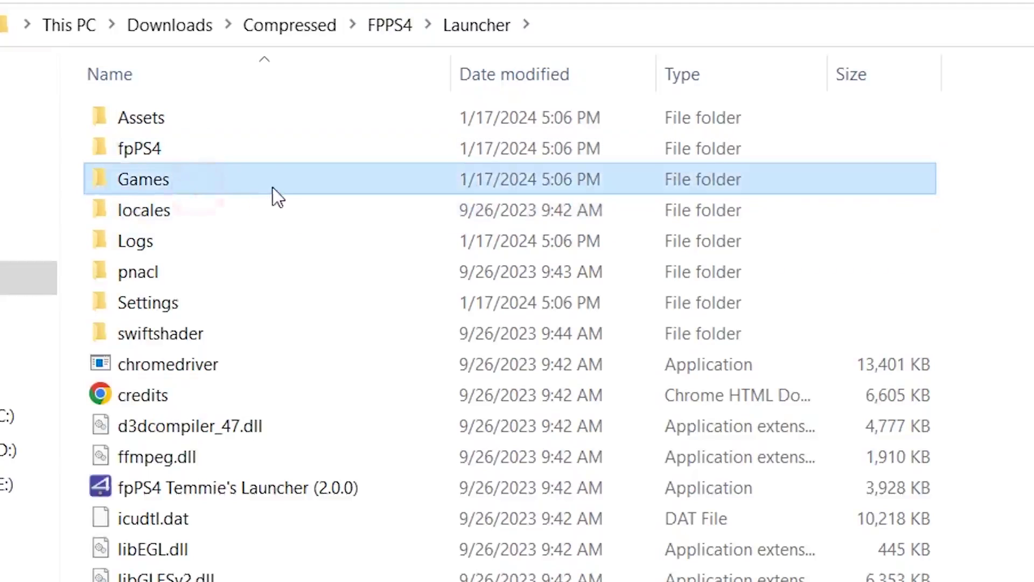
{"action": "double_click", "coordinate": [273, 188]}
{"action": "right_click", "coordinate": [323, 370]}
{"action": "left_click", "coordinate": [399, 430]}
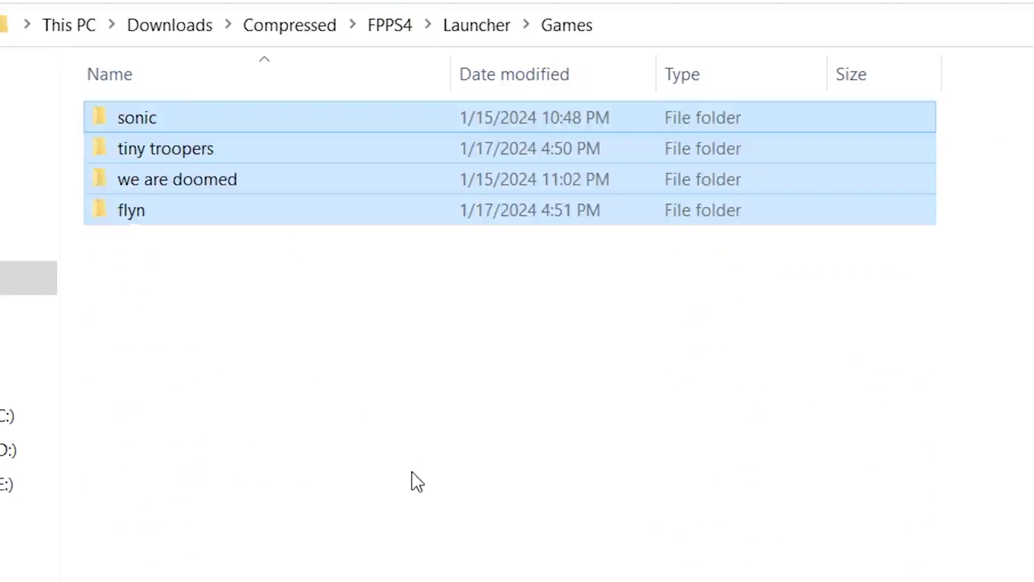
{"action": "left_click", "coordinate": [577, 452]}
Return to the Launcher folder and start fpPS4 Temmie's Launcher (2.0.0) again
{"action": "left_click", "coordinate": [476, 26]}
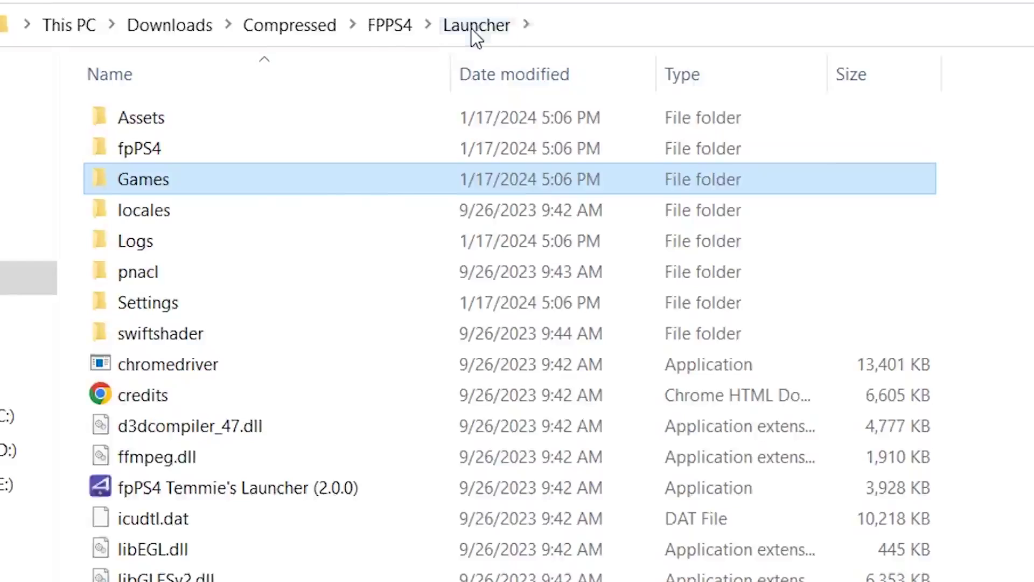
{"action": "left_click", "coordinate": [298, 490]}
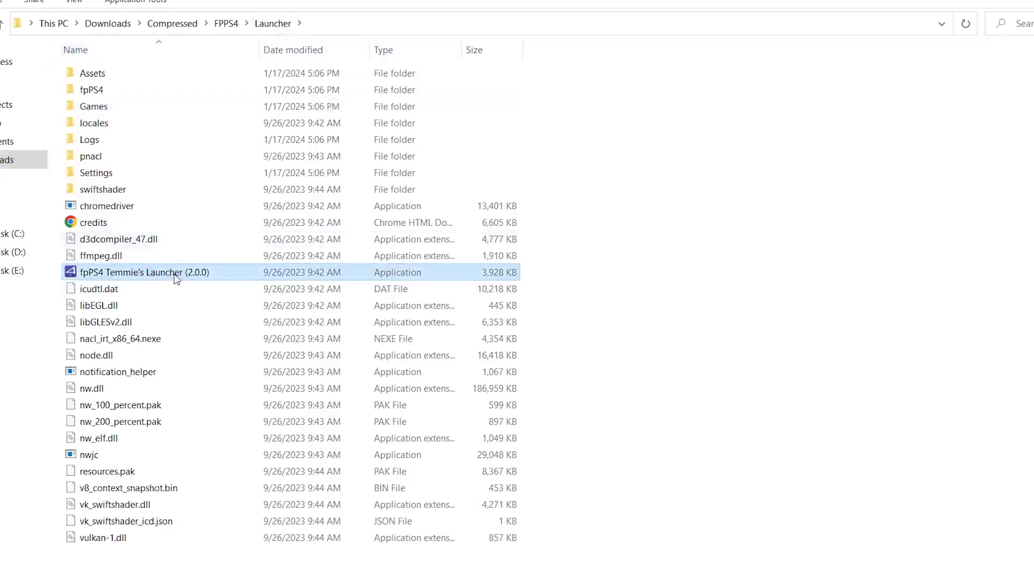
{"action": "double_click", "coordinate": [176, 273]}
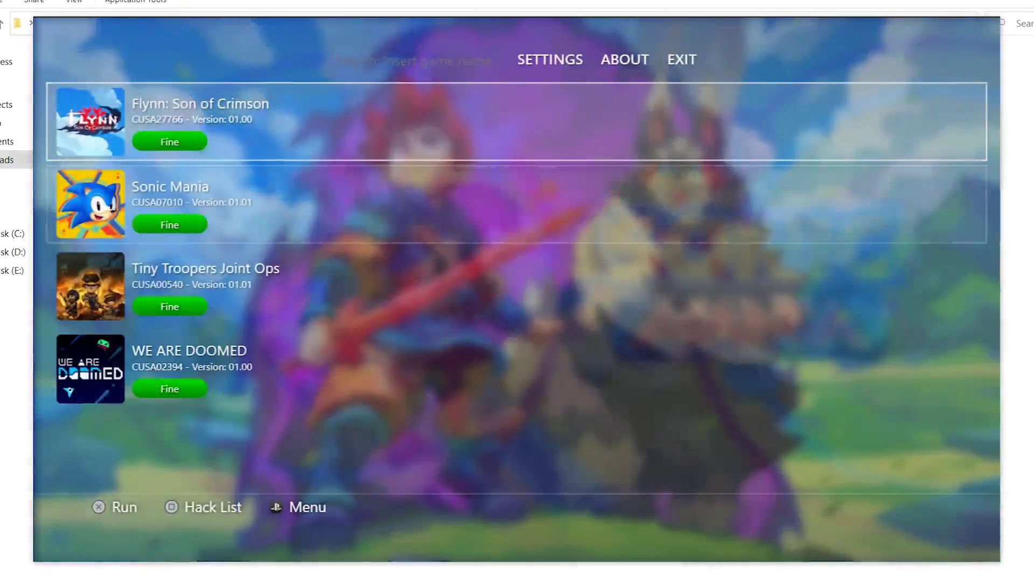
Browse through the game list and look over the SETTINGS, ABOUT and EXIT entries above it
{"action": "left_click", "coordinate": [517, 286]}
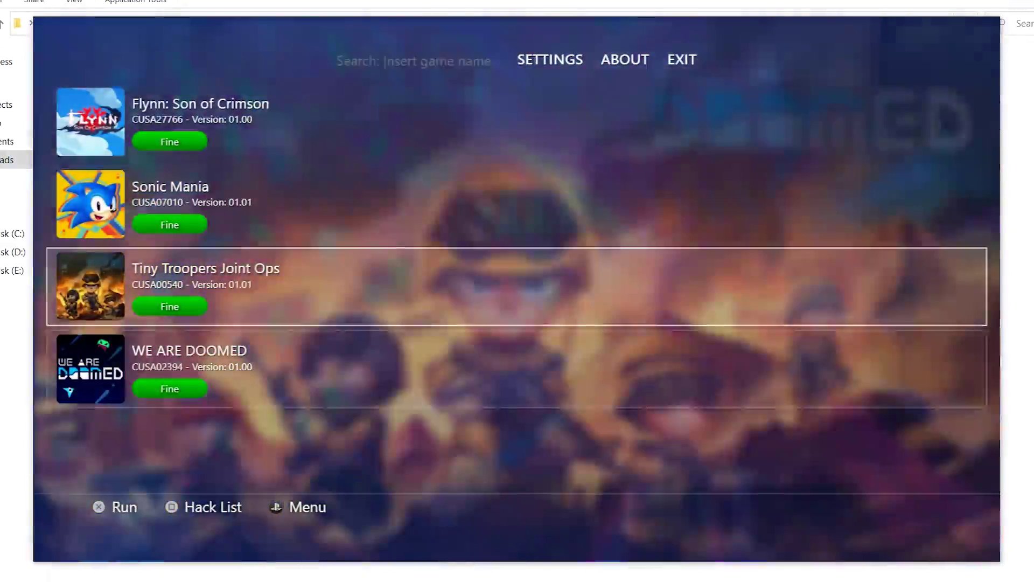
{"action": "key", "text": "Up"}
{"action": "key", "text": "Up"}
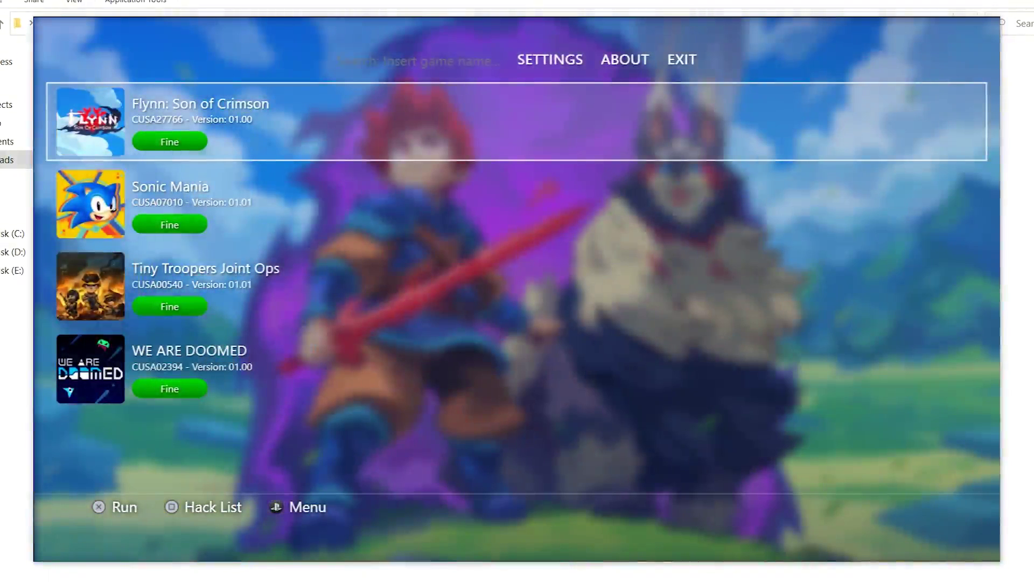
{"action": "key", "text": "Up"}
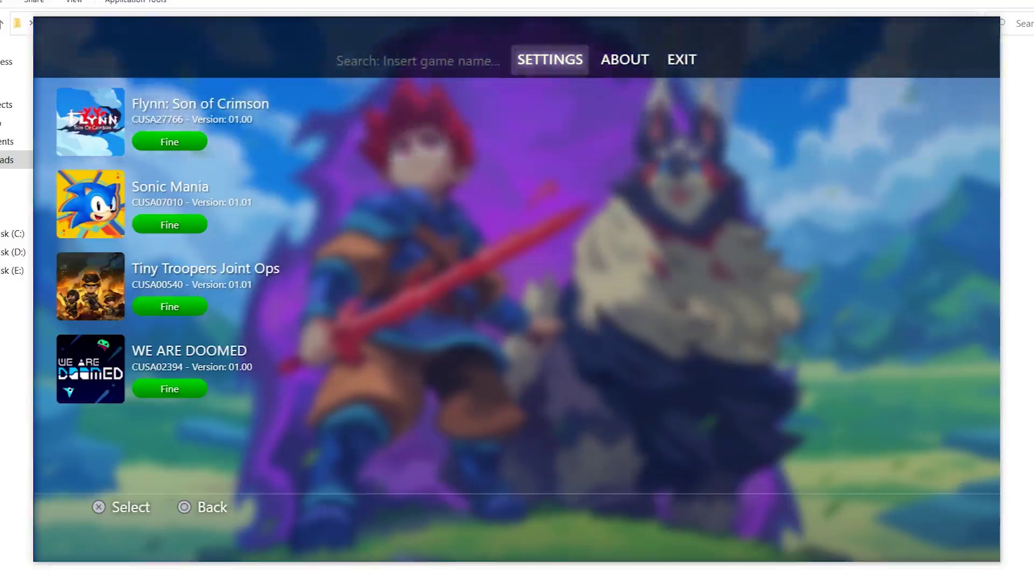
{"action": "key", "text": "Right"}
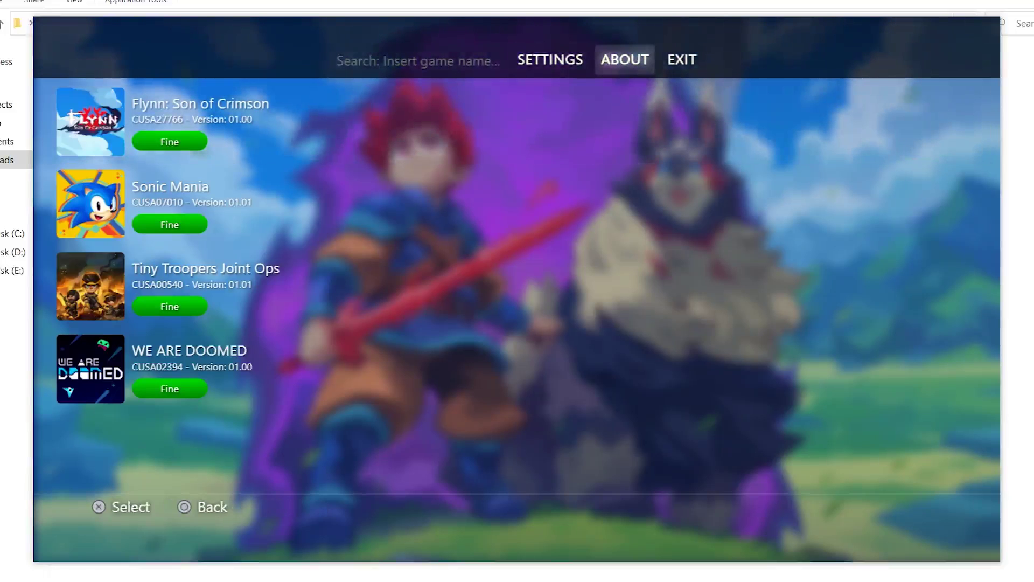
{"action": "key", "text": "Right"}
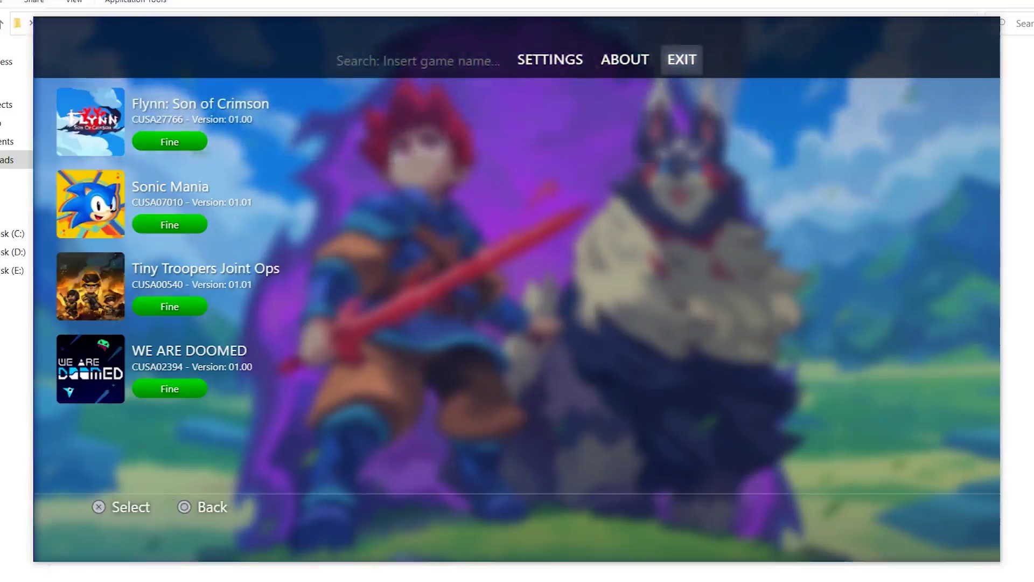
{"action": "key", "text": "Left"}
{"action": "key", "text": "Left"}
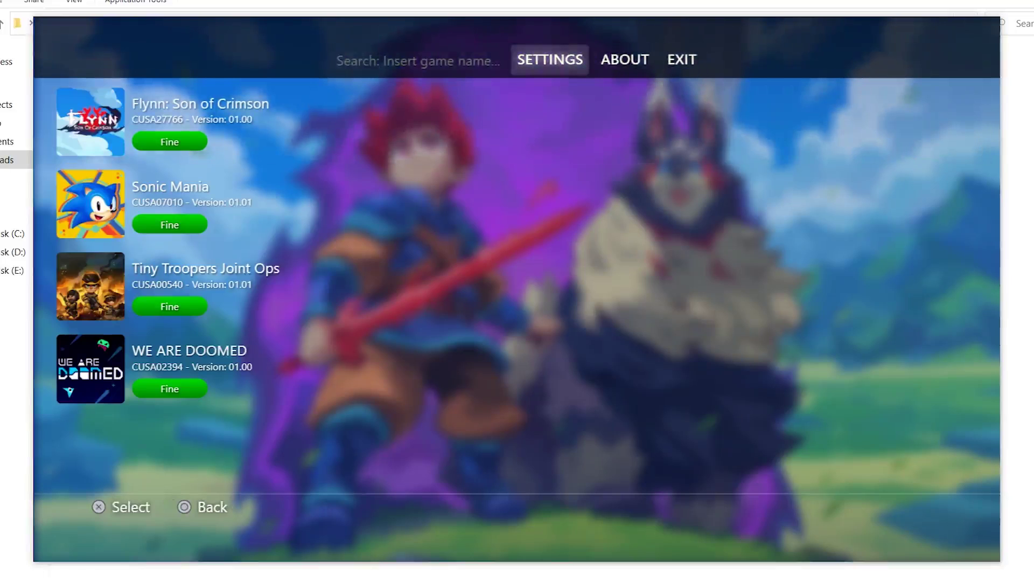
Try out the game search field with the text 55666 and clear it again
{"action": "key", "text": "Left"}
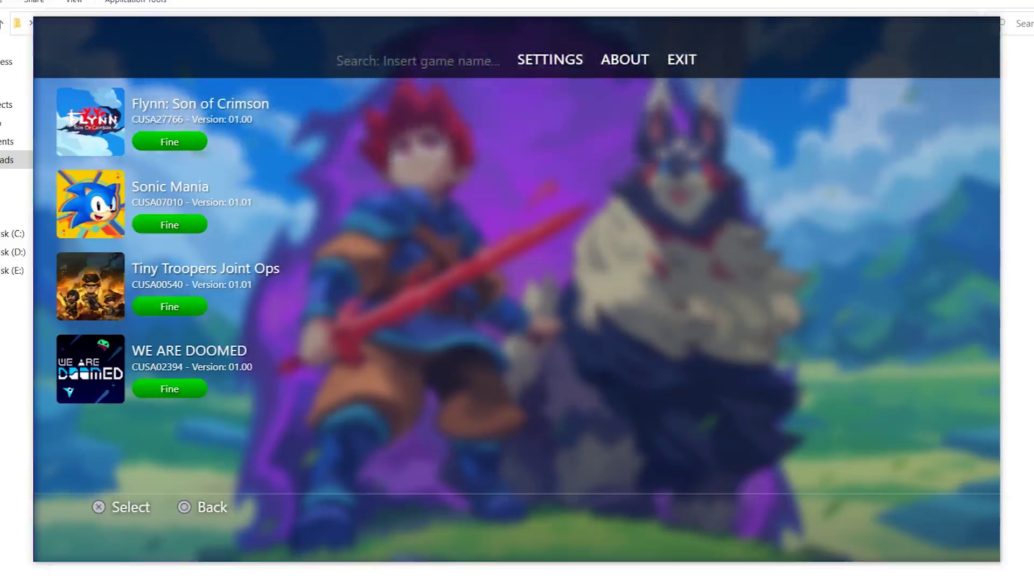
{"action": "type", "text": "55"}
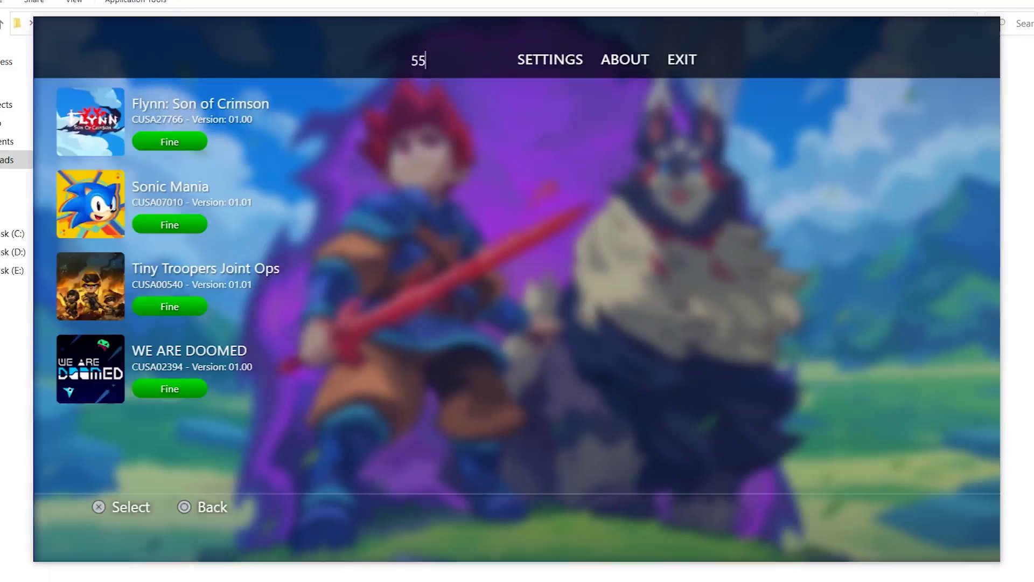
{"action": "type", "text": "666"}
{"action": "key", "text": "BackSpace"}
{"action": "key", "text": "BackSpace"}
{"action": "key", "text": "BackSpace"}
{"action": "key", "text": "BackSpace"}
{"action": "key", "text": "BackSpace"}
{"action": "key", "text": "Right"}
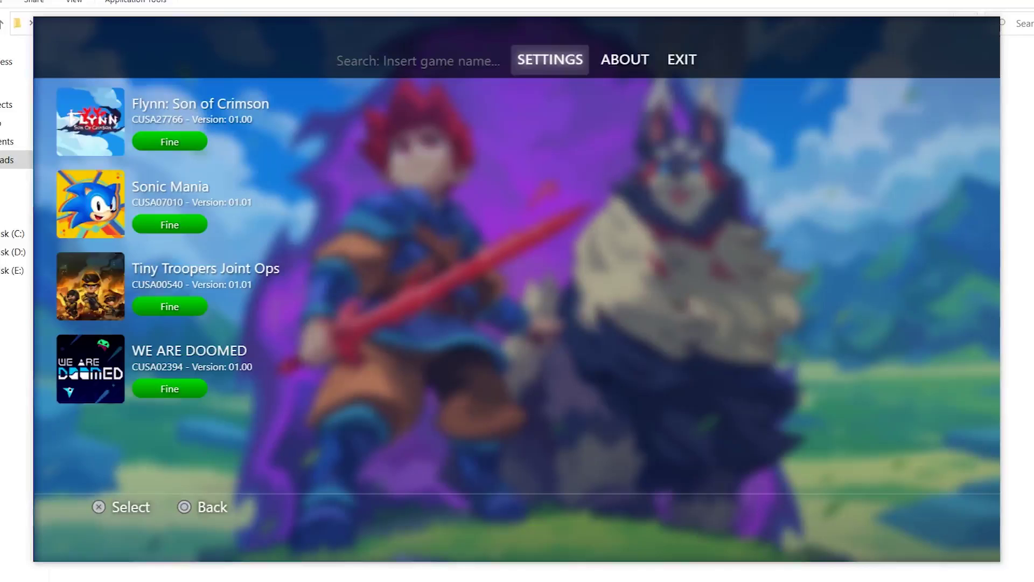
Open the Hack List for Sonic Mania, examine the available hacks from DEPTH_DISABLE_HACK downwards, and close it
{"action": "key", "text": "Down"}
{"action": "key", "text": "Down"}
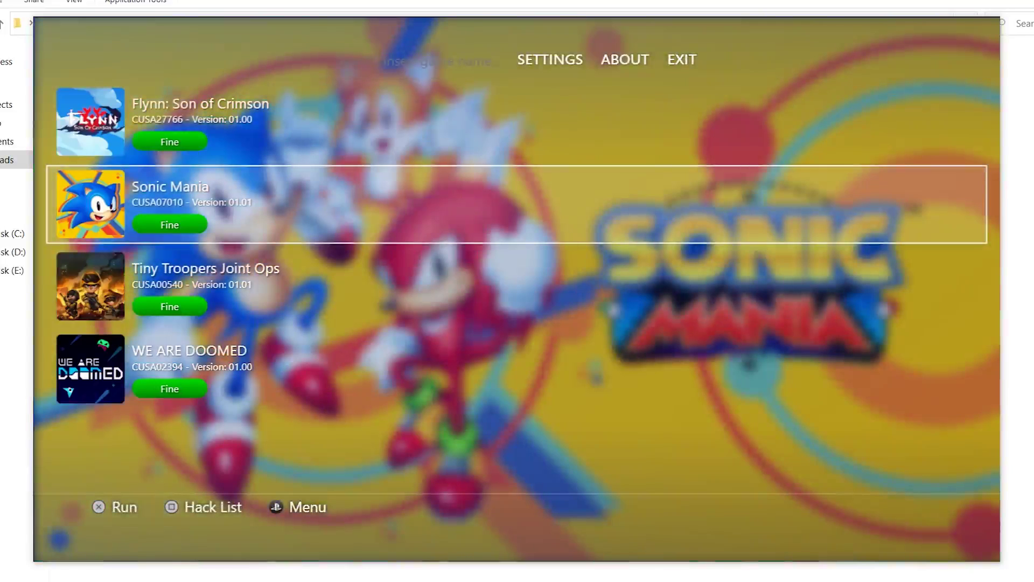
{"action": "key", "text": "h"}
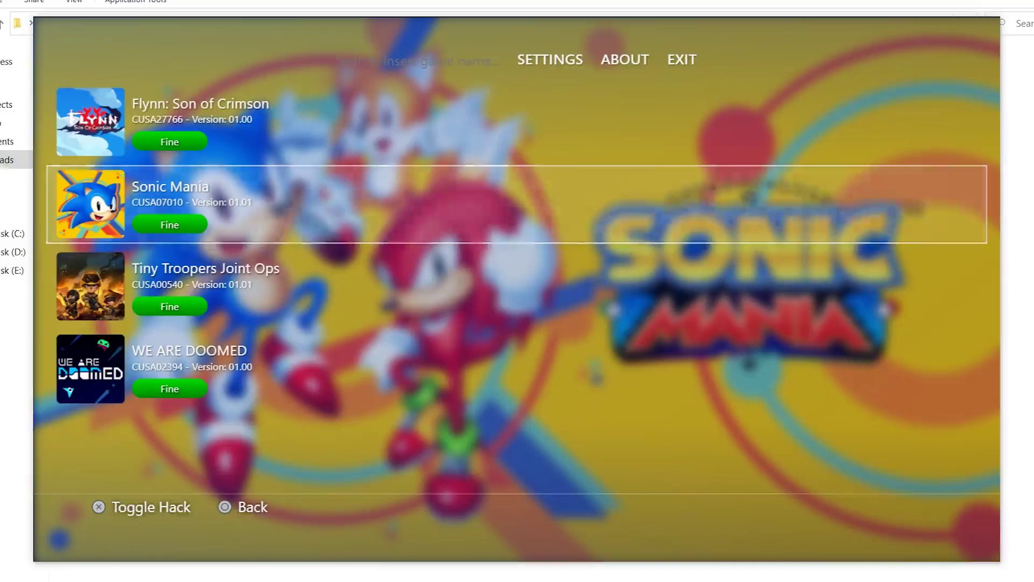
{"action": "key", "text": "Down"}
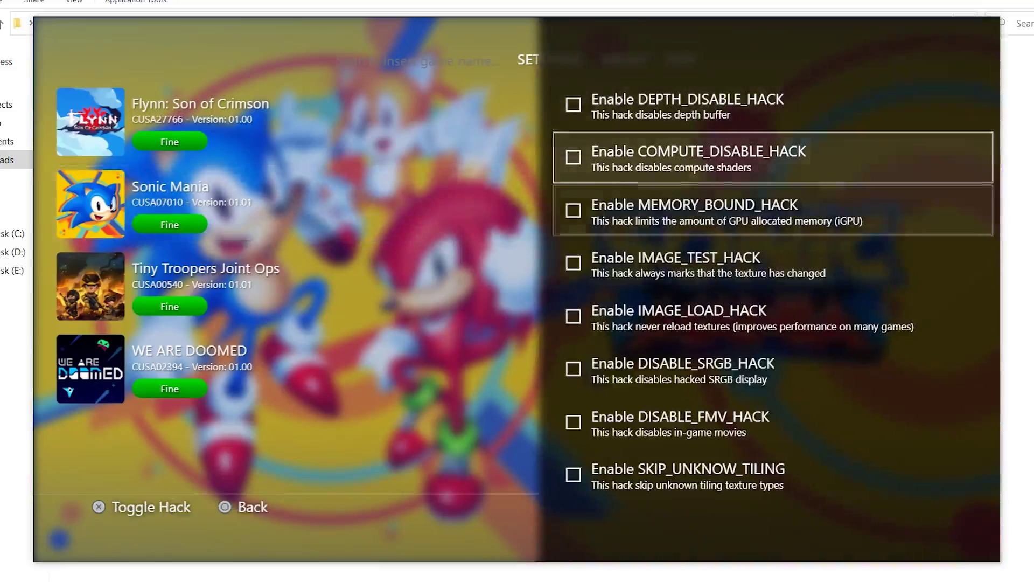
{"action": "key", "text": "Down"}
{"action": "key", "text": "Down"}
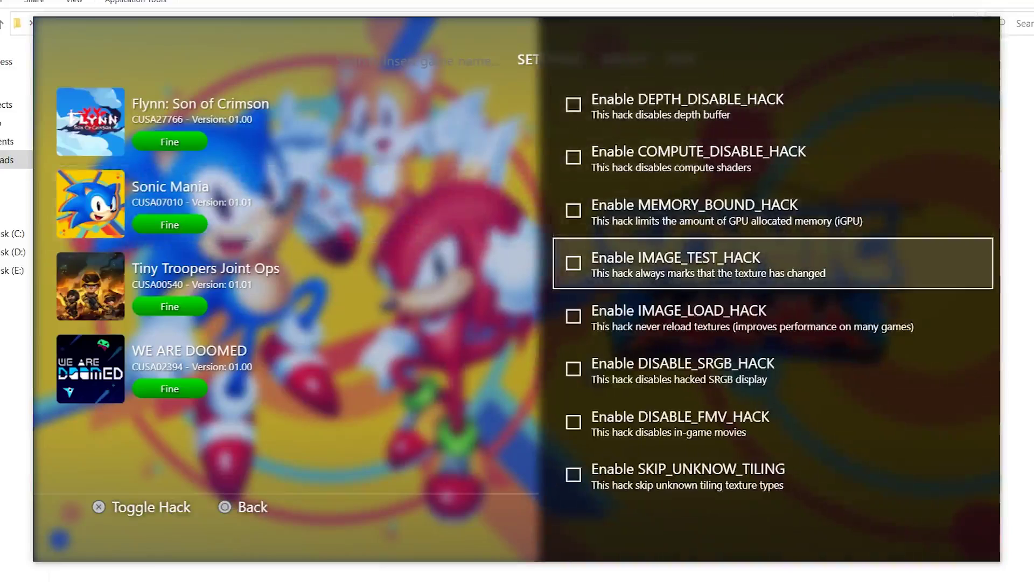
{"action": "key", "text": "Down"}
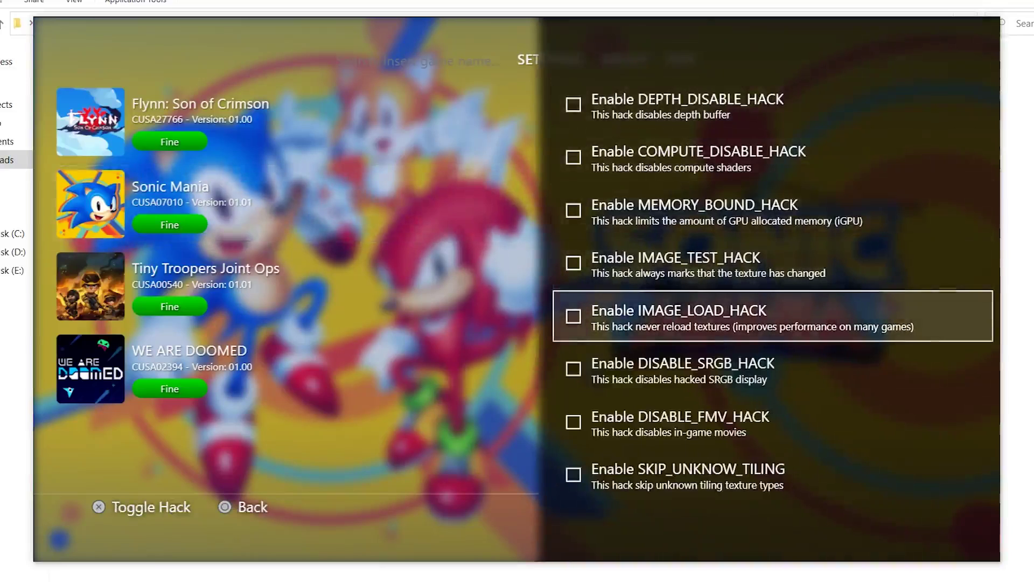
{"action": "key", "text": "Down"}
{"action": "key", "text": "Up"}
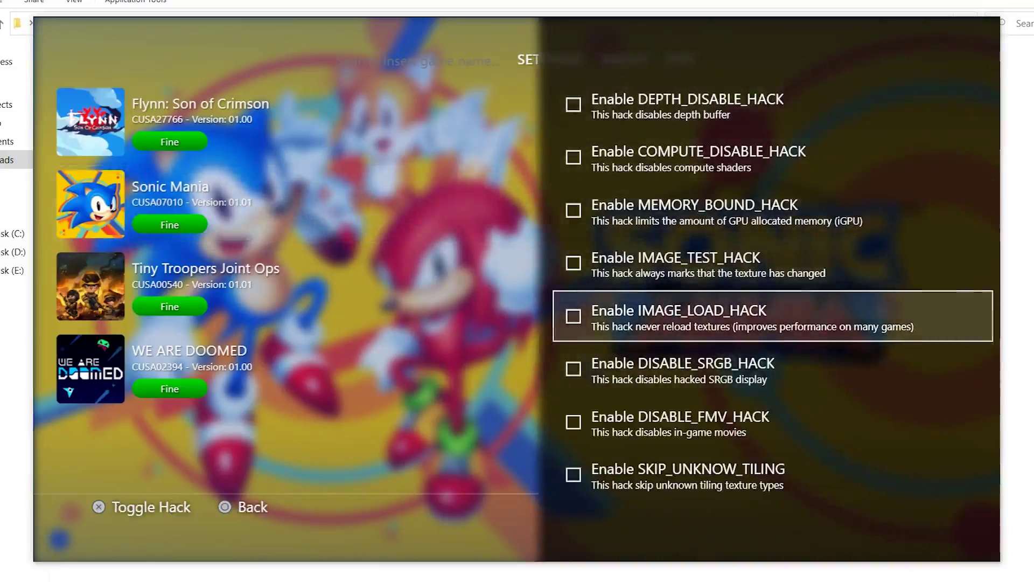
{"action": "key", "text": "Down"}
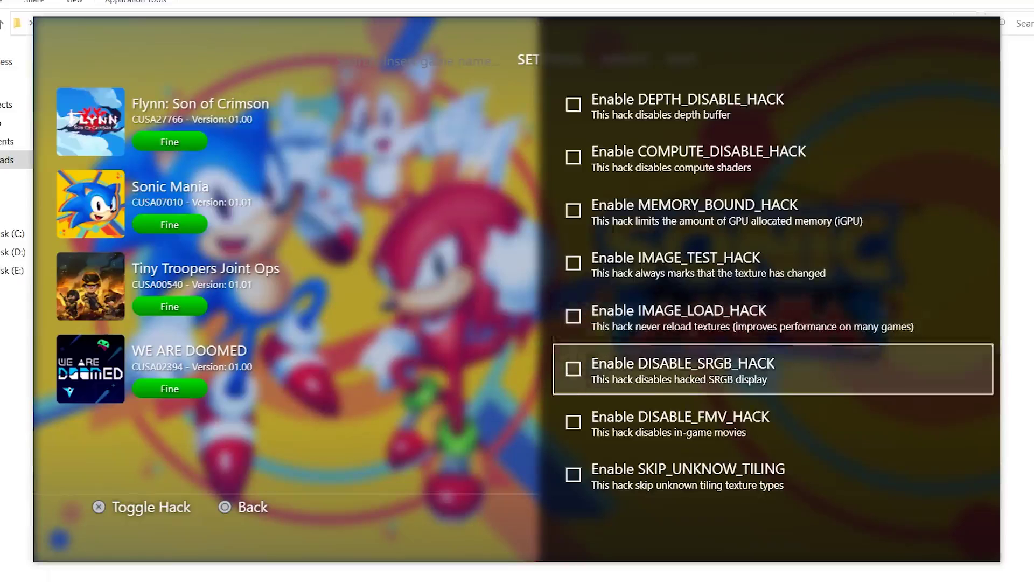
{"action": "key", "text": "Down"}
{"action": "key", "text": "Down"}
{"action": "key", "text": "Up"}
{"action": "key", "text": "Up"}
{"action": "key", "text": "Up"}
{"action": "key", "text": "Up"}
{"action": "key", "text": "Up"}
{"action": "key", "text": "Up"}
{"action": "key", "text": "Up"}
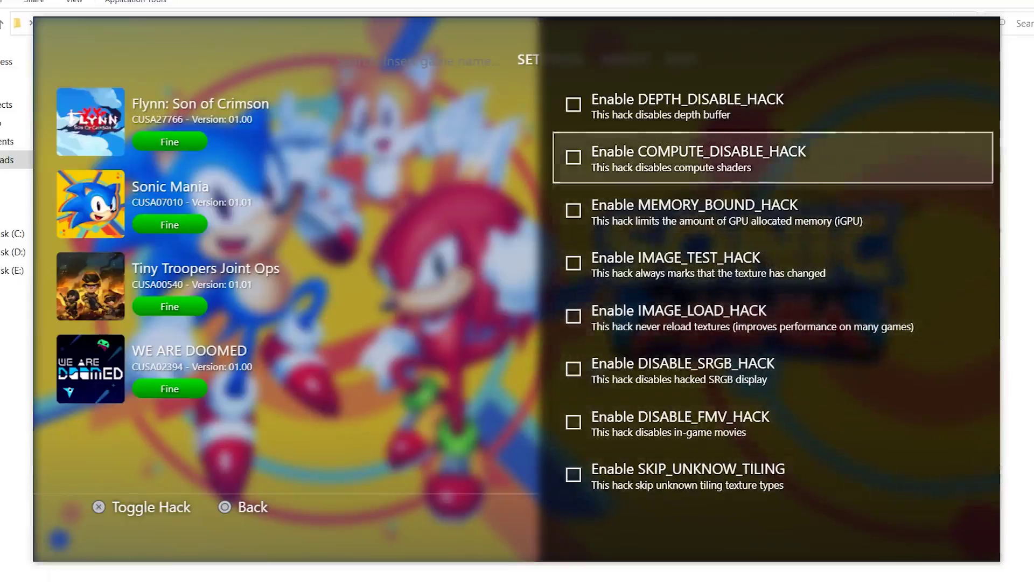
{"action": "key", "text": "Down"}
{"action": "key", "text": "Down"}
{"action": "key", "text": "Down"}
{"action": "key", "text": "Down"}
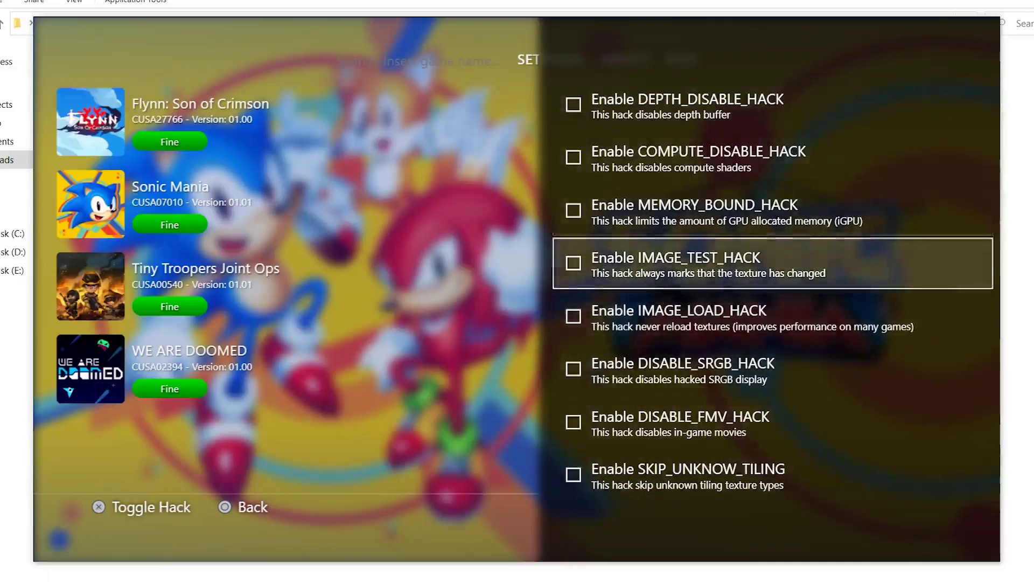
{"action": "key", "text": "Up"}
{"action": "key", "text": "Up"}
{"action": "key", "text": "Up"}
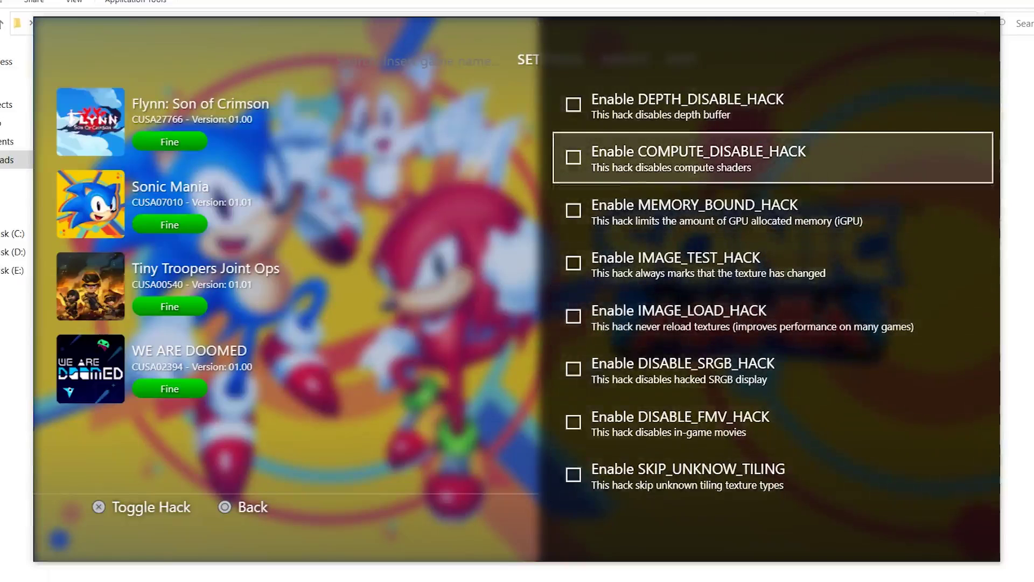
{"action": "key", "text": "Escape"}
Look through the Hack List of Tiny Troopers Joint Ops without enabling any hack, and return to the game list
{"action": "key", "text": "Down"}
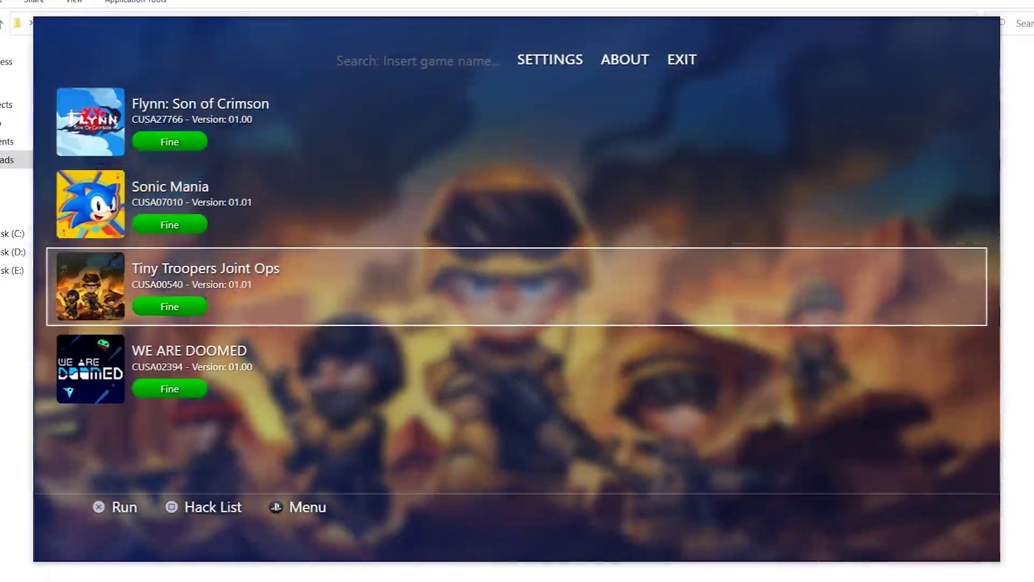
{"action": "key", "text": "BackSpace"}
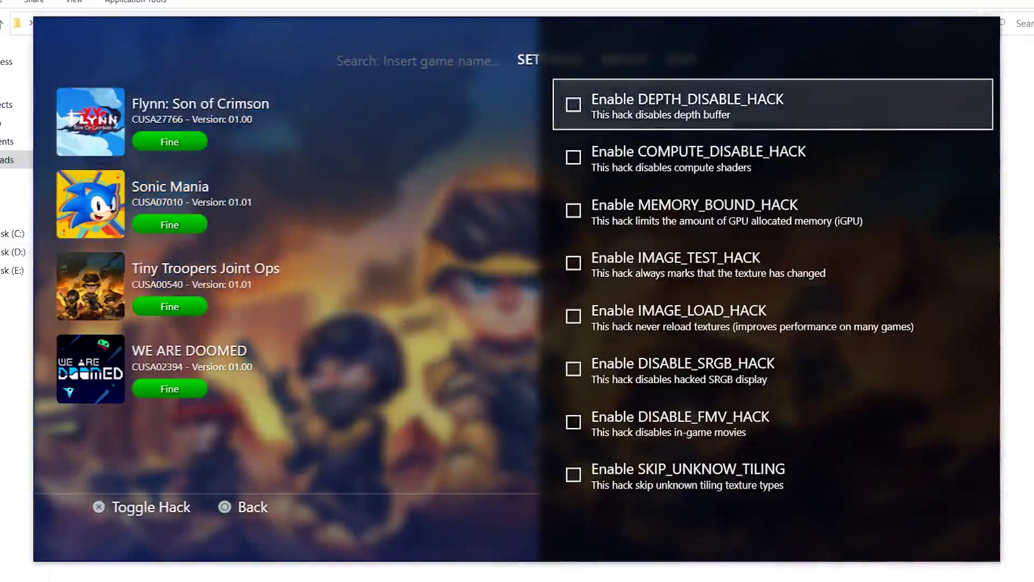
{"action": "key", "text": "Down"}
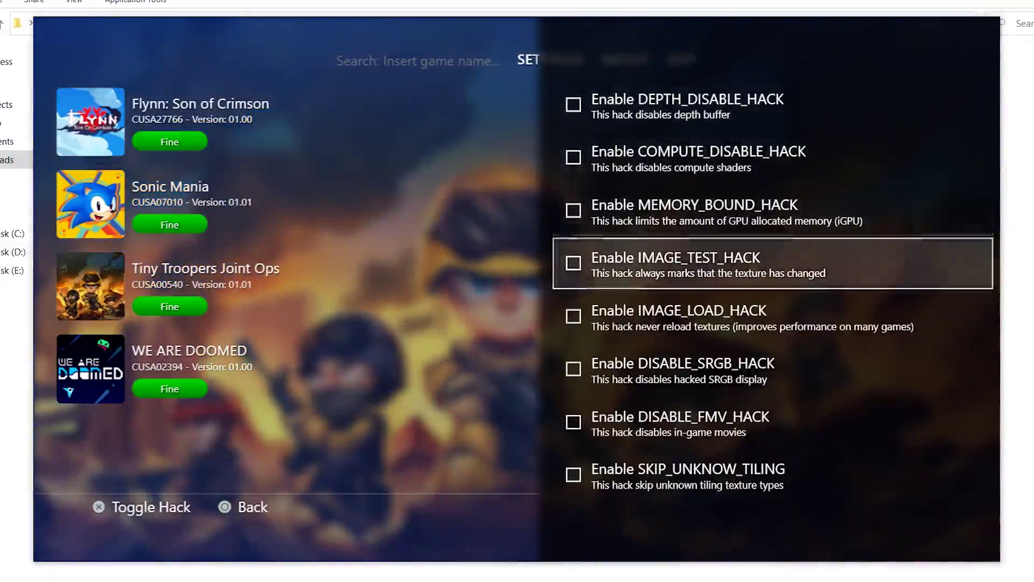
{"action": "key", "text": "Down"}
{"action": "key", "text": "Up"}
{"action": "key", "text": "Up"}
{"action": "key", "text": "Up"}
{"action": "key", "text": "Up"}
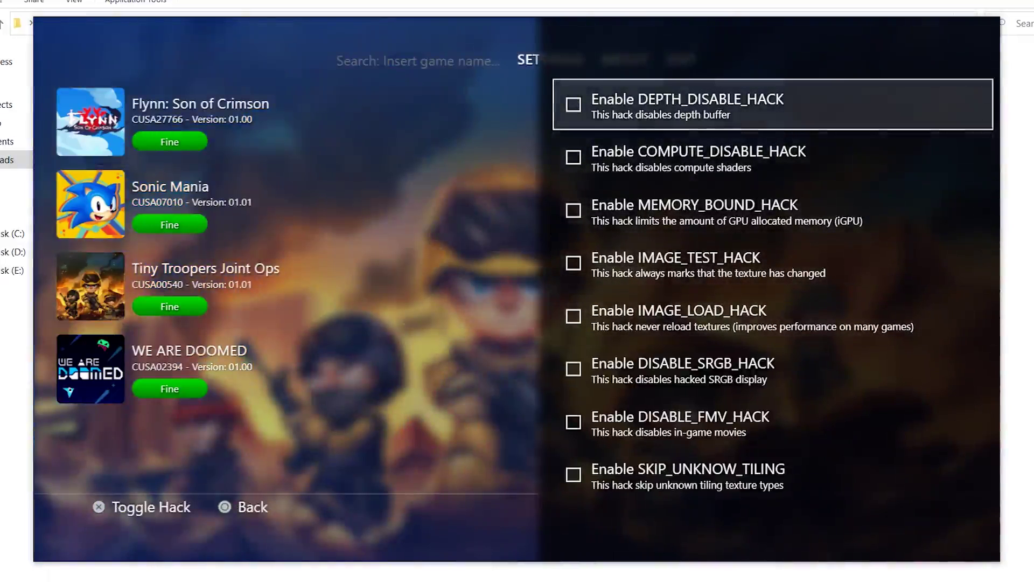
{"action": "key", "text": "Down"}
{"action": "key", "text": "Down"}
{"action": "key", "text": "Escape"}
Look through the Hack List of Flynn: Son of Crimson and close it
{"action": "key", "text": "Up"}
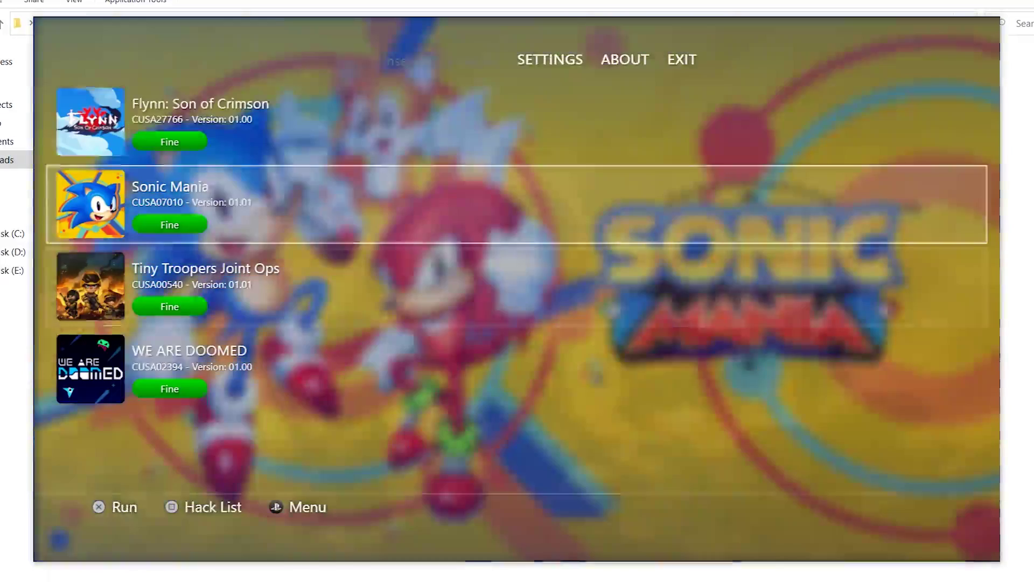
{"action": "key", "text": "Up"}
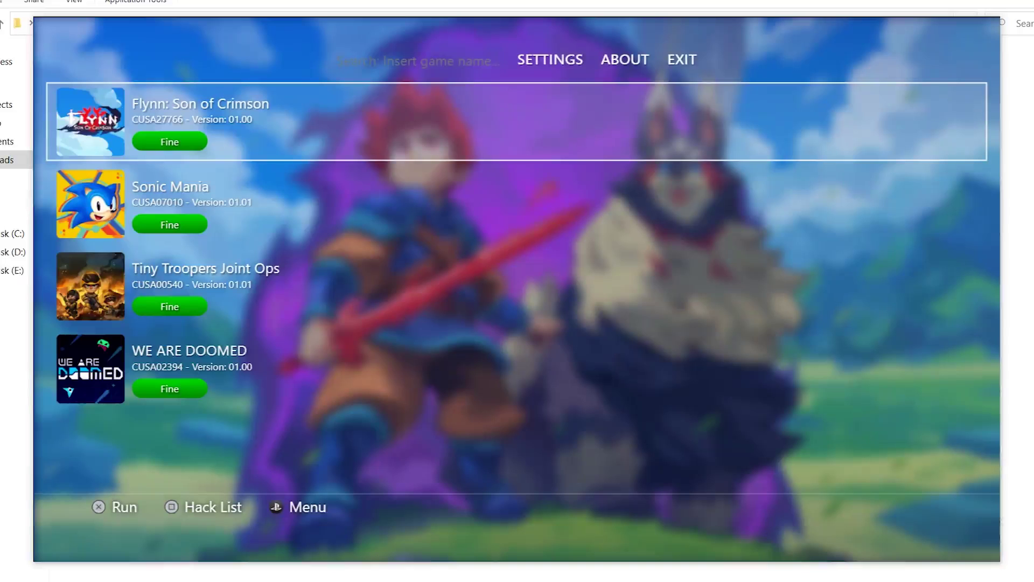
{"action": "key", "text": "h"}
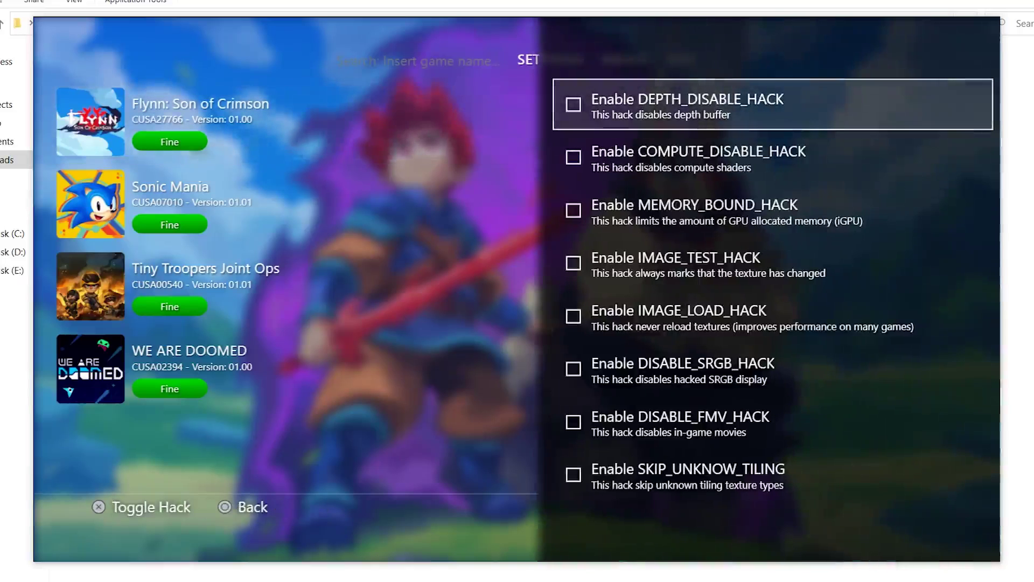
{"action": "key", "text": "Down"}
{"action": "key", "text": "Down"}
{"action": "key", "text": "Down"}
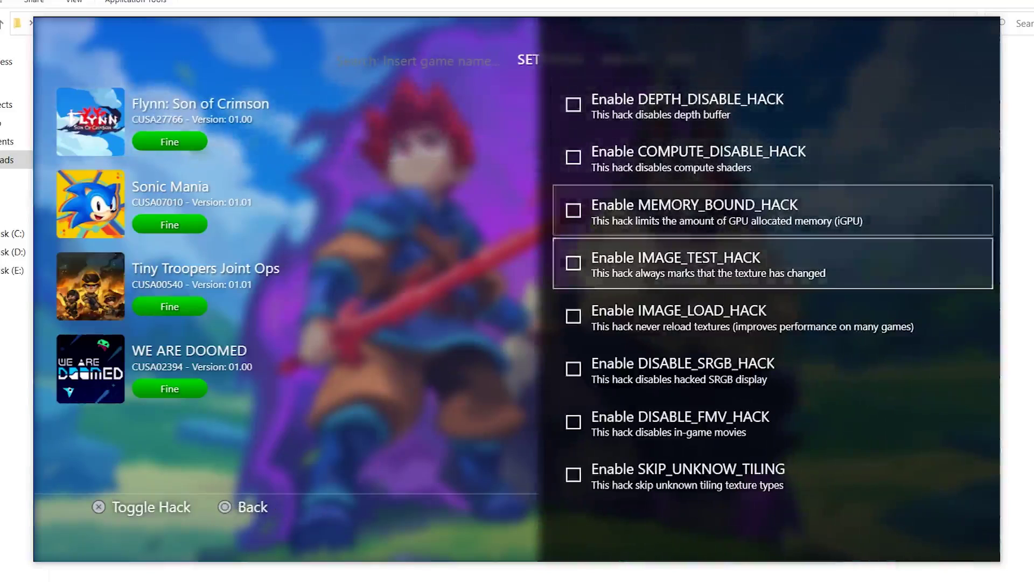
{"action": "key", "text": "Escape"}
Open the Launcher Settings and enter the Interface category
{"action": "key", "text": "Down"}
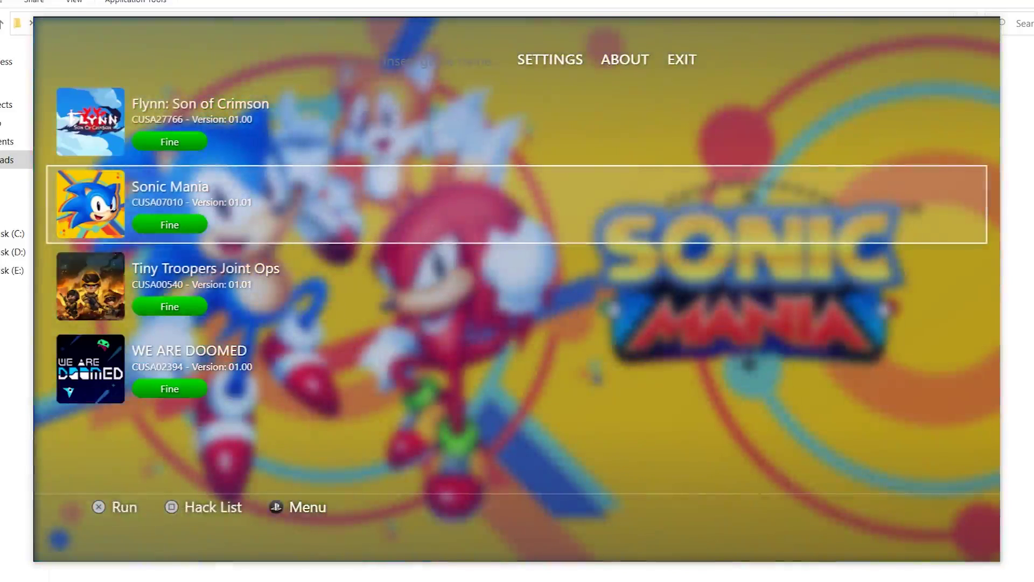
{"action": "key", "text": "Up"}
{"action": "key", "text": "Up"}
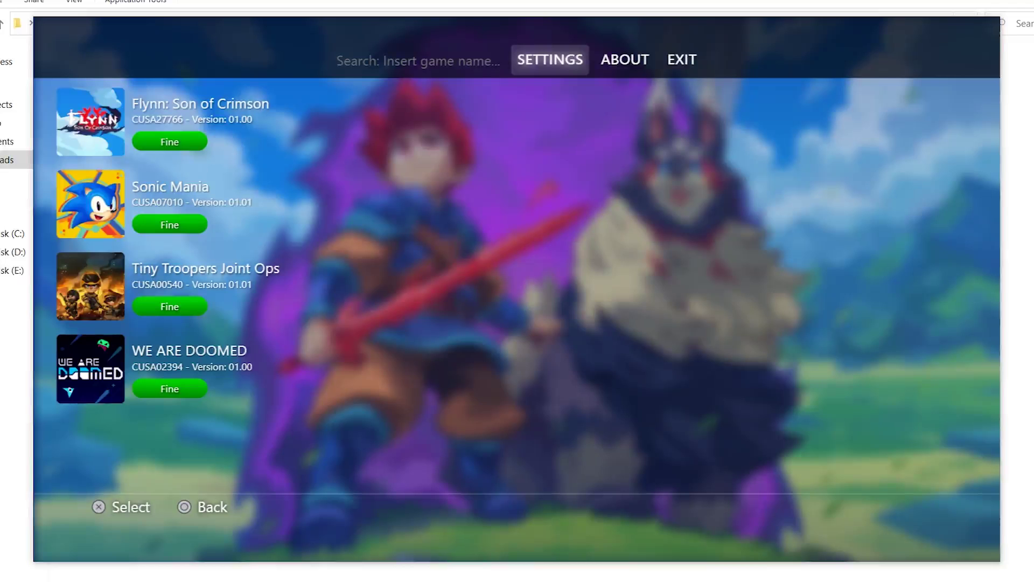
{"action": "key", "text": "Return"}
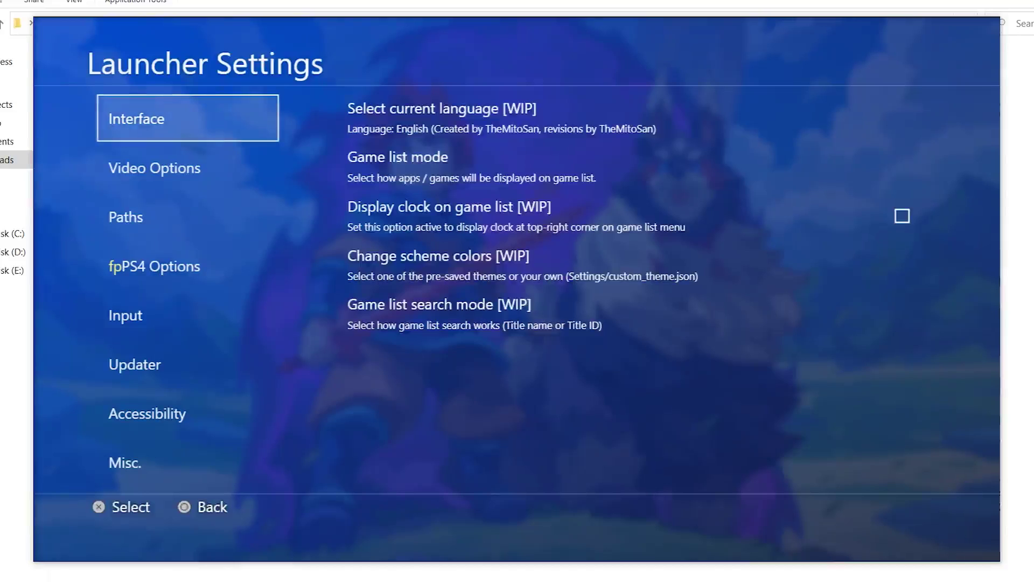
{"action": "key", "text": "Return"}
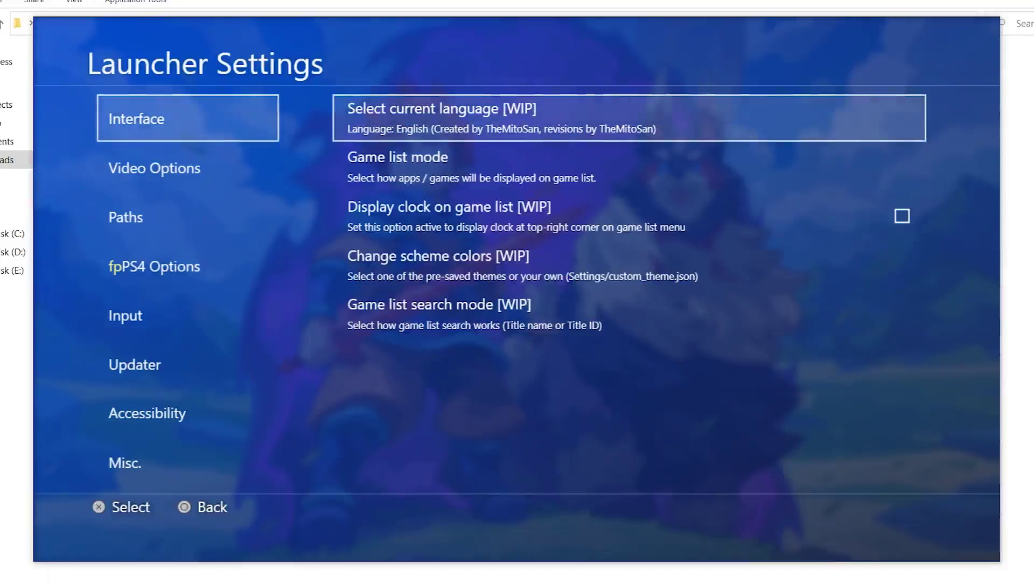
Compare the List, Compact and Orbis game list modes, set the mode to Orbis, and return to the game list
{"action": "key", "text": "Down"}
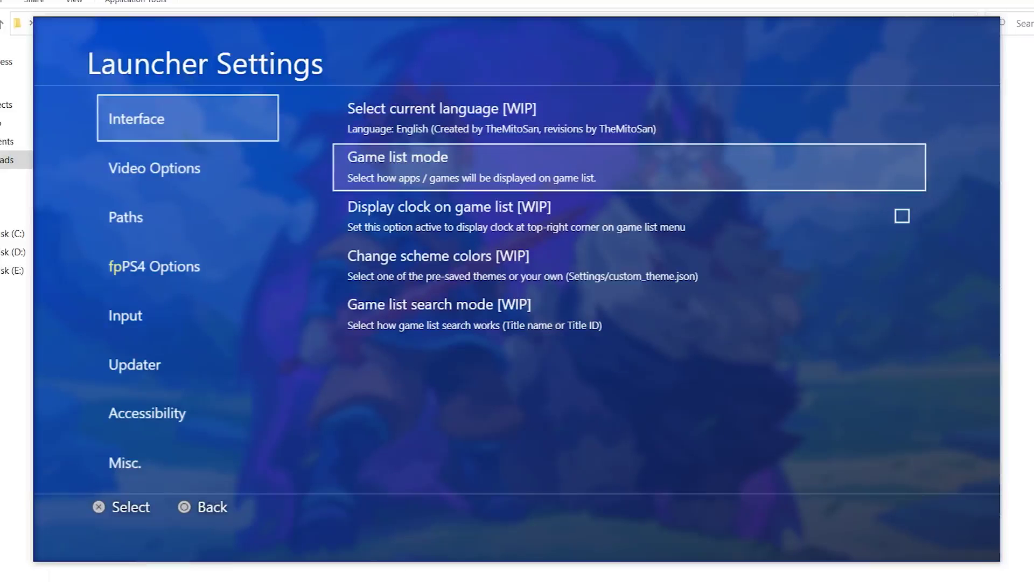
{"action": "key", "text": "Return"}
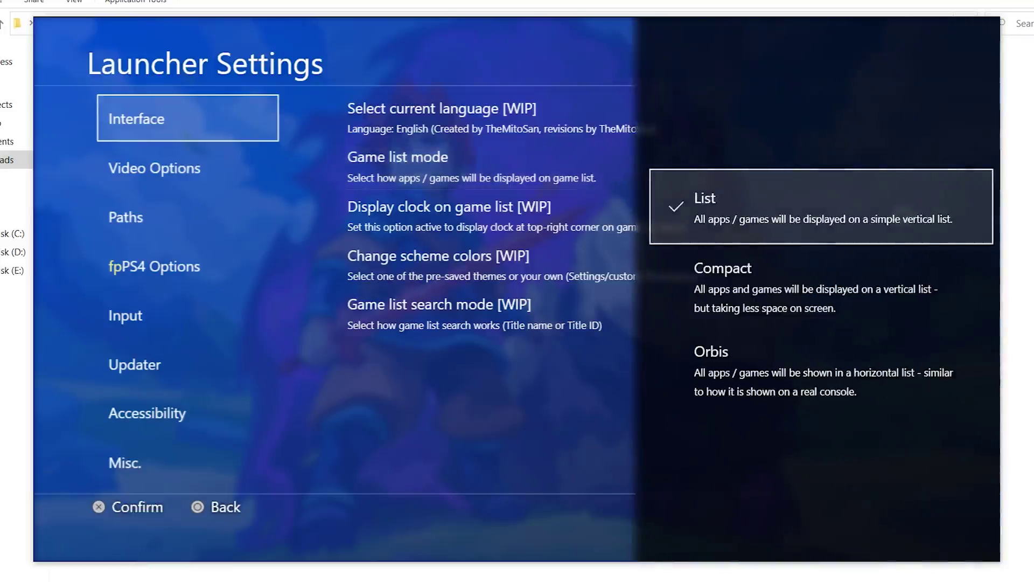
{"action": "left_click", "coordinate": [821, 286]}
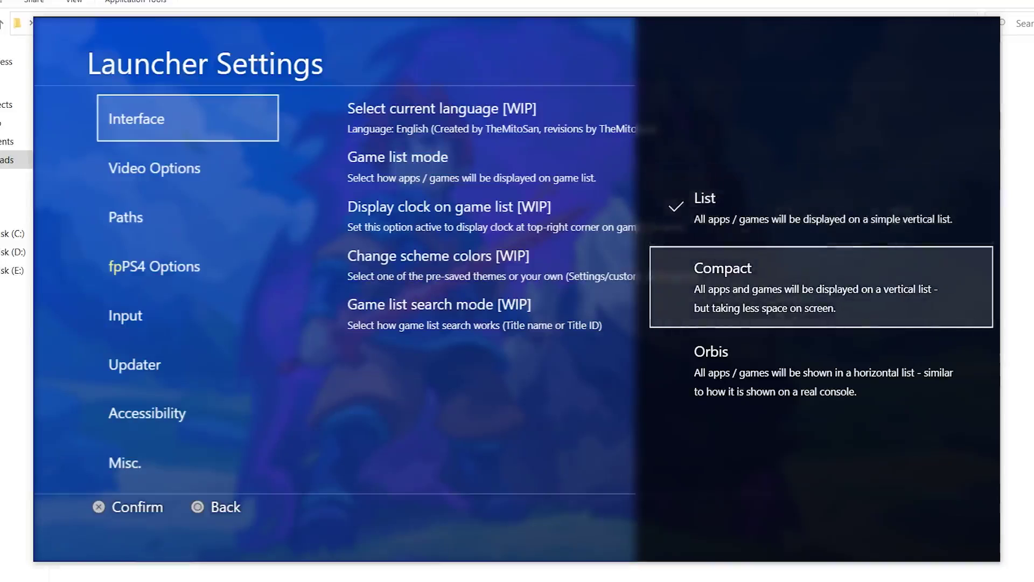
{"action": "left_click", "coordinate": [821, 370]}
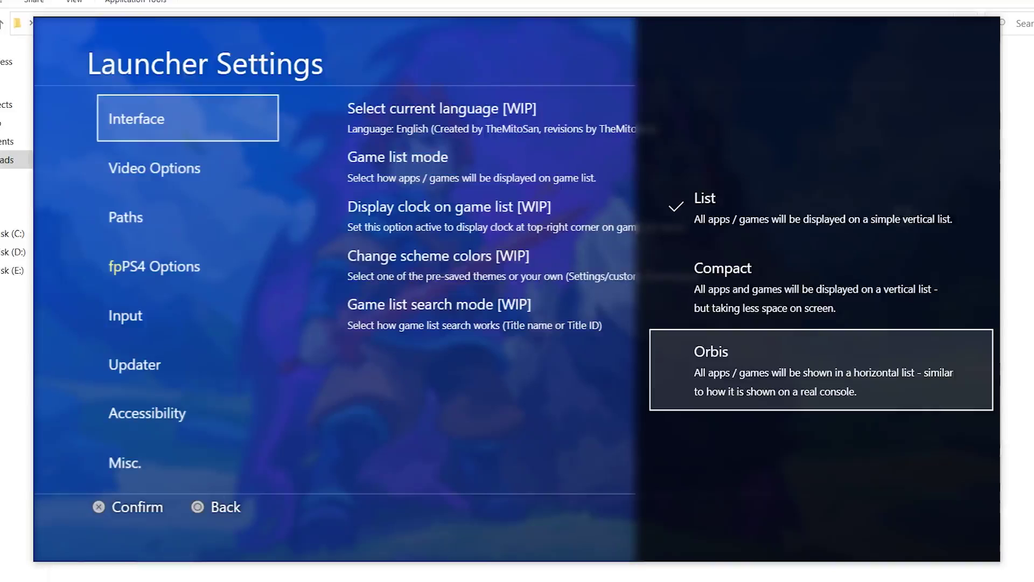
{"action": "left_click", "coordinate": [821, 286]}
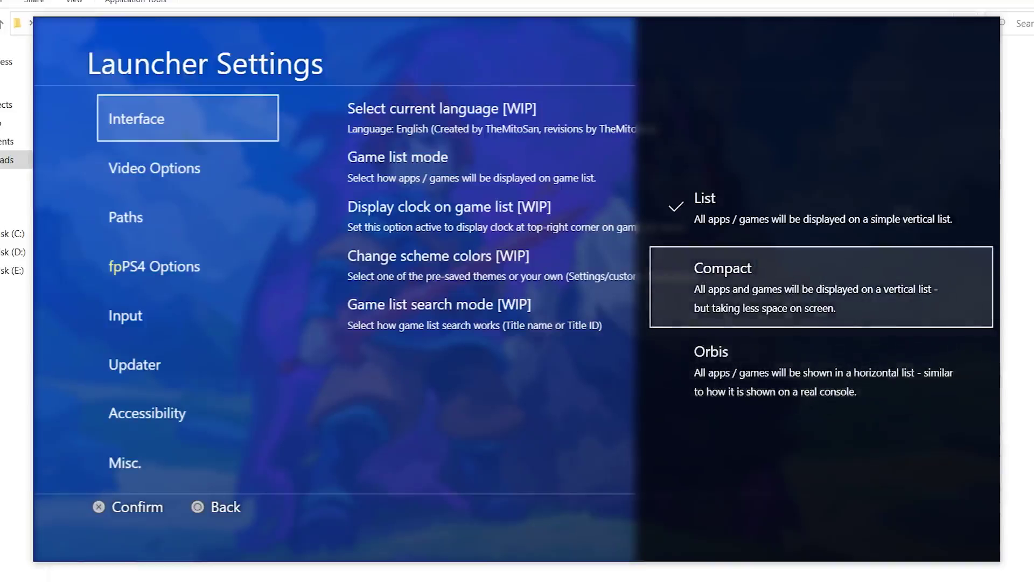
{"action": "left_click", "coordinate": [821, 369]}
{"action": "left_click", "coordinate": [821, 286]}
{"action": "key", "text": "Escape"}
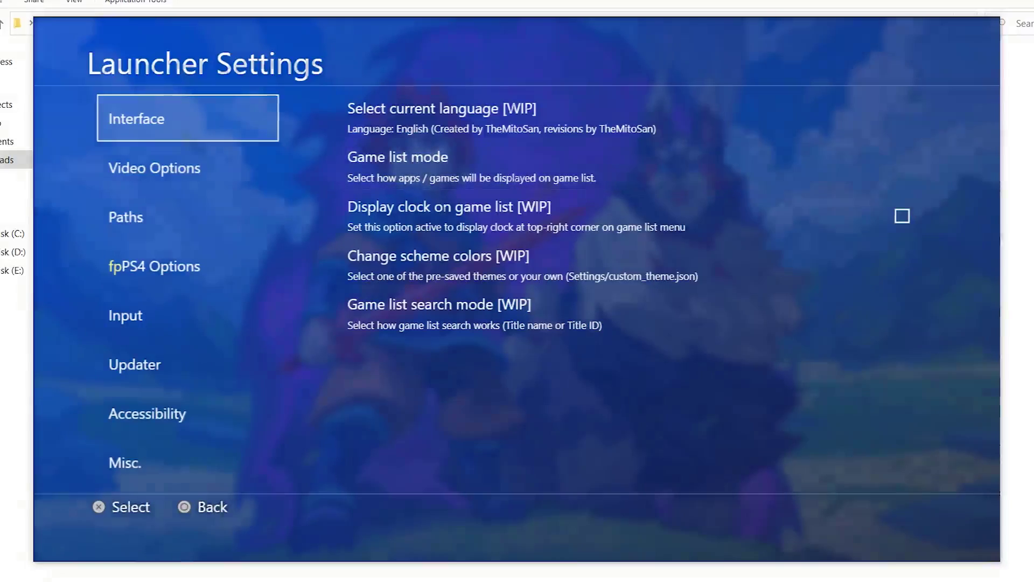
{"action": "key", "text": "Escape"}
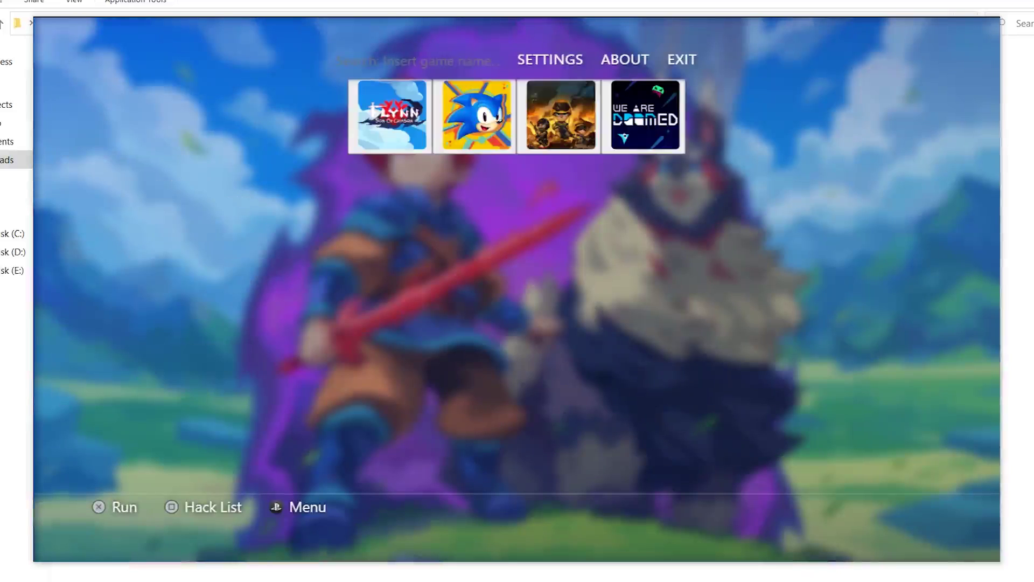
Reopen the game list mode setting in the Interface category, go through its options again, and return to the game list
{"action": "key", "text": "Up"}
{"action": "key", "text": "Right"}
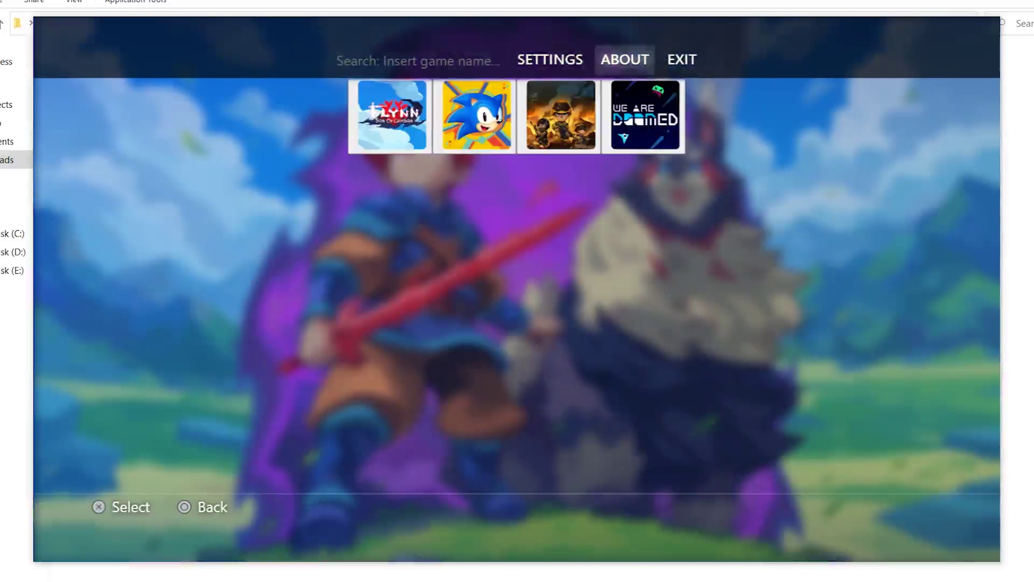
{"action": "key", "text": "Left"}
{"action": "key", "text": "Return"}
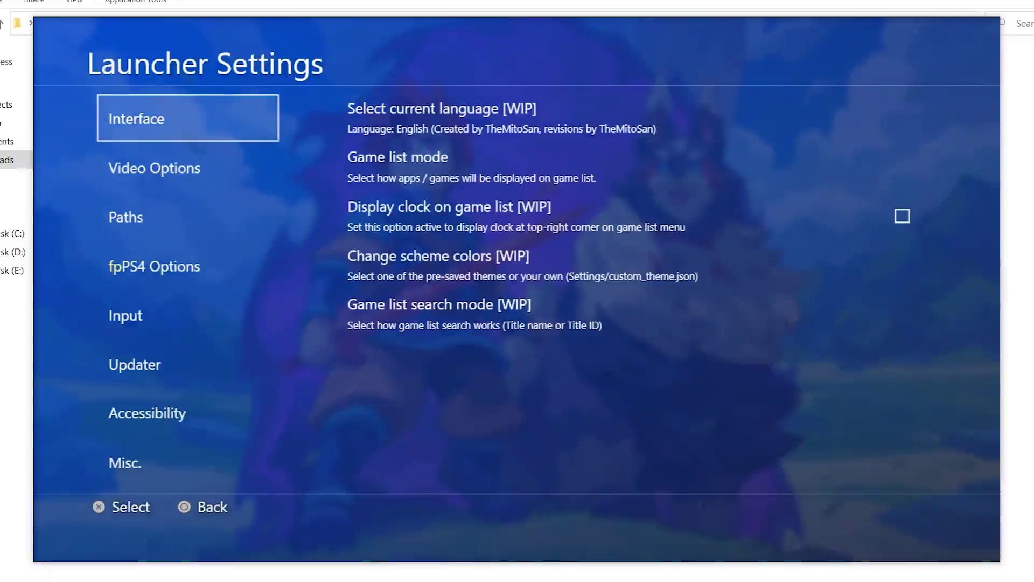
{"action": "key", "text": "Return"}
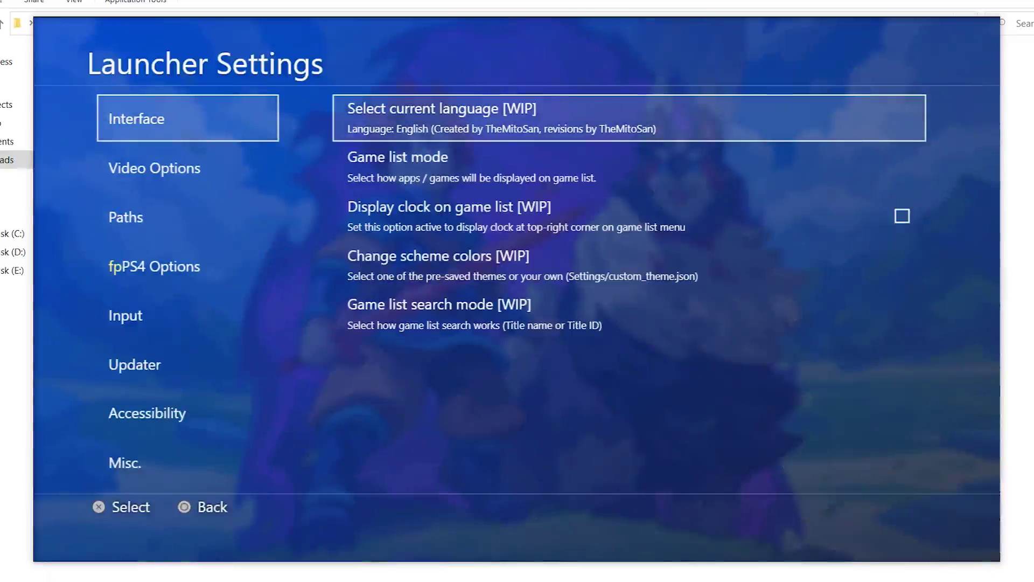
{"action": "key", "text": "Down"}
{"action": "key", "text": "Return"}
{"action": "key", "text": "Down"}
{"action": "key", "text": "Return"}
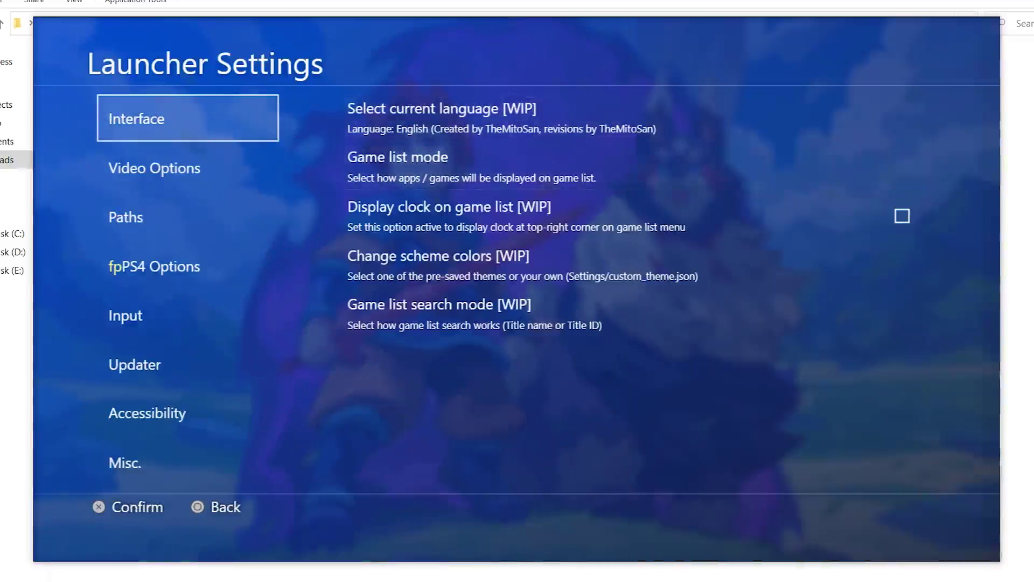
{"action": "key", "text": "Return"}
{"action": "key", "text": "Escape"}
{"action": "key", "text": "Escape"}
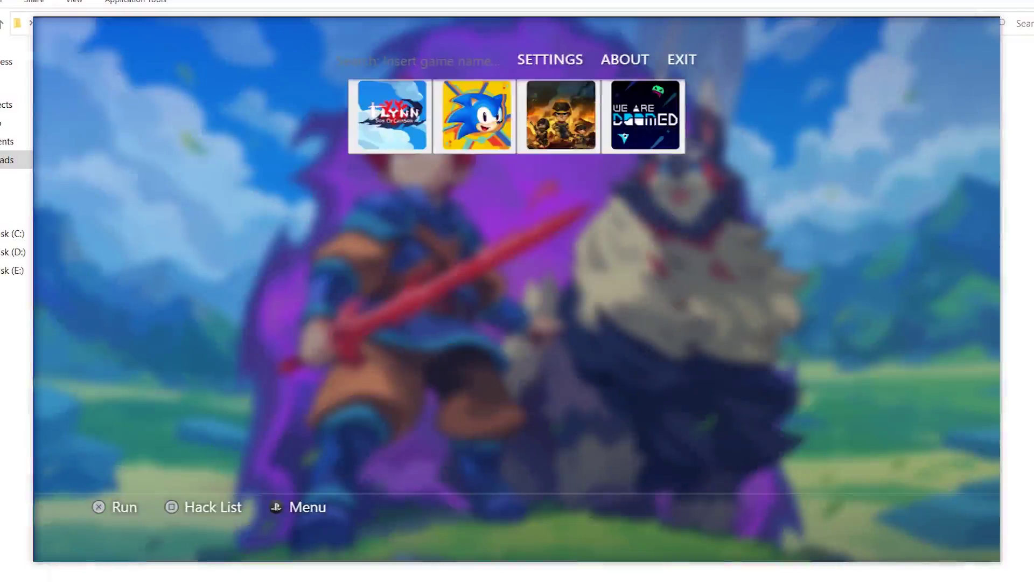
Enable "Display clock on game list" in the Interface settings and go back to the game list
{"action": "key", "text": "Up"}
{"action": "key", "text": "Right"}
{"action": "key", "text": "Right"}
{"action": "key", "text": "Left"}
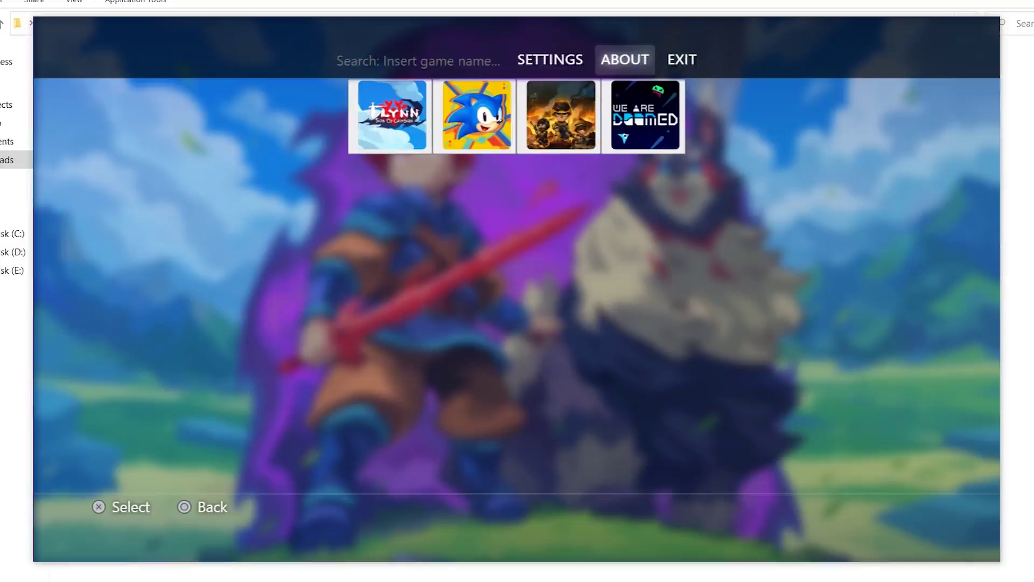
{"action": "key", "text": "Left"}
{"action": "key", "text": "Return"}
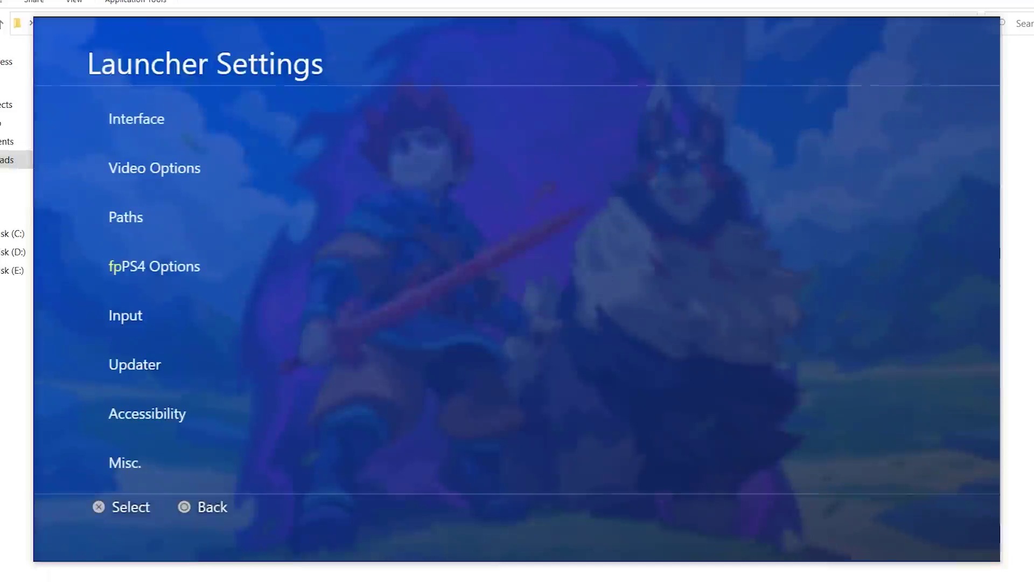
{"action": "key", "text": "Return"}
{"action": "key", "text": "Down"}
{"action": "key", "text": "Down"}
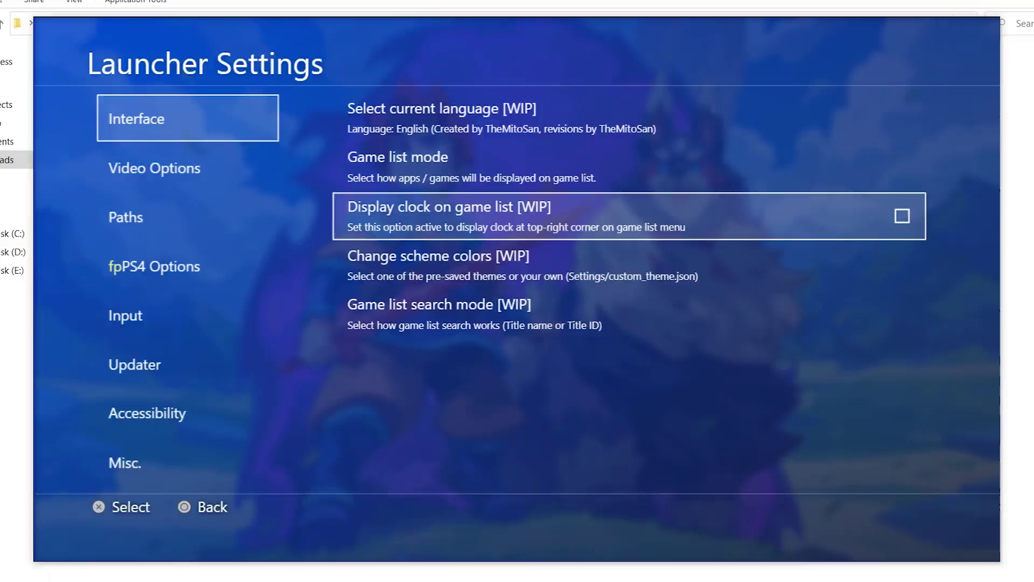
{"action": "key", "text": "Return"}
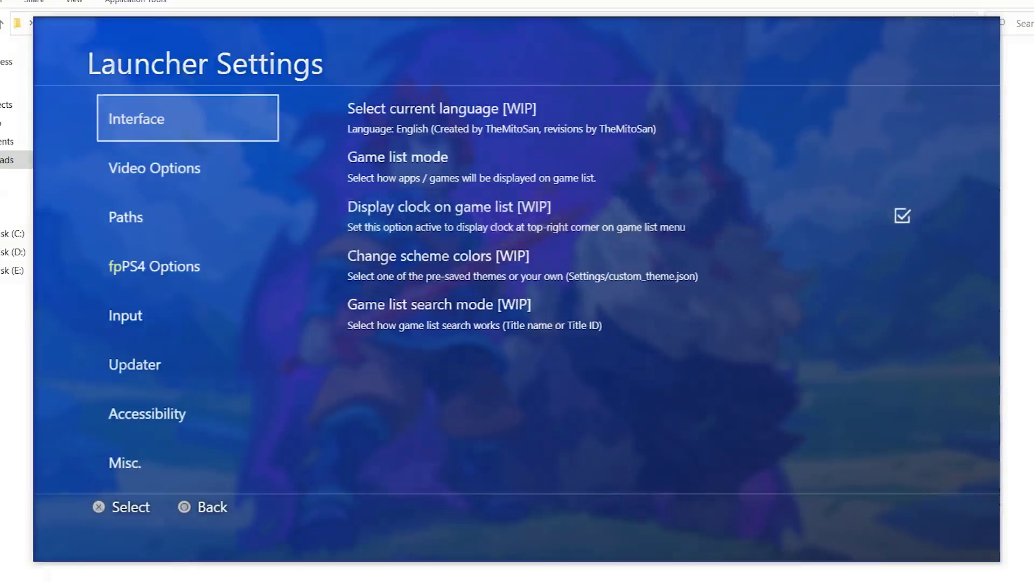
{"action": "key", "text": "Escape"}
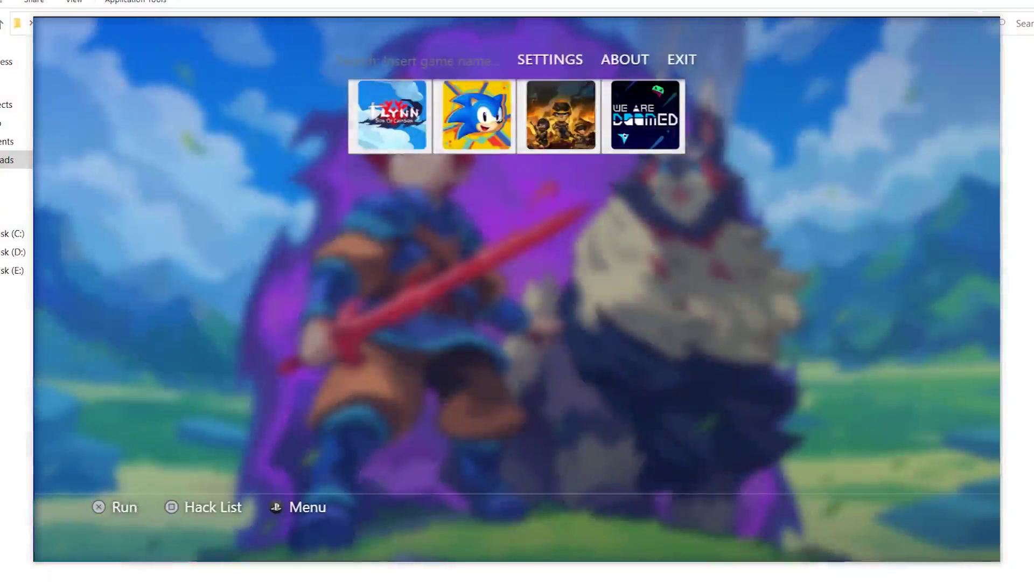
Reopen the Interface settings, compare the game list search modes, and set the search mode to Title Name
{"action": "key", "text": "Up"}
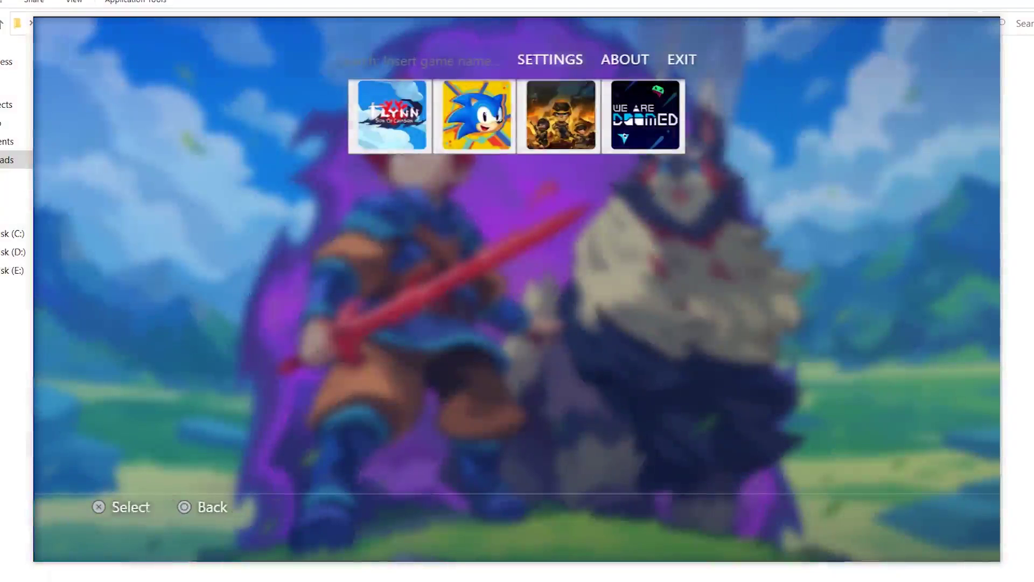
{"action": "key", "text": "Return"}
{"action": "key", "text": "Return"}
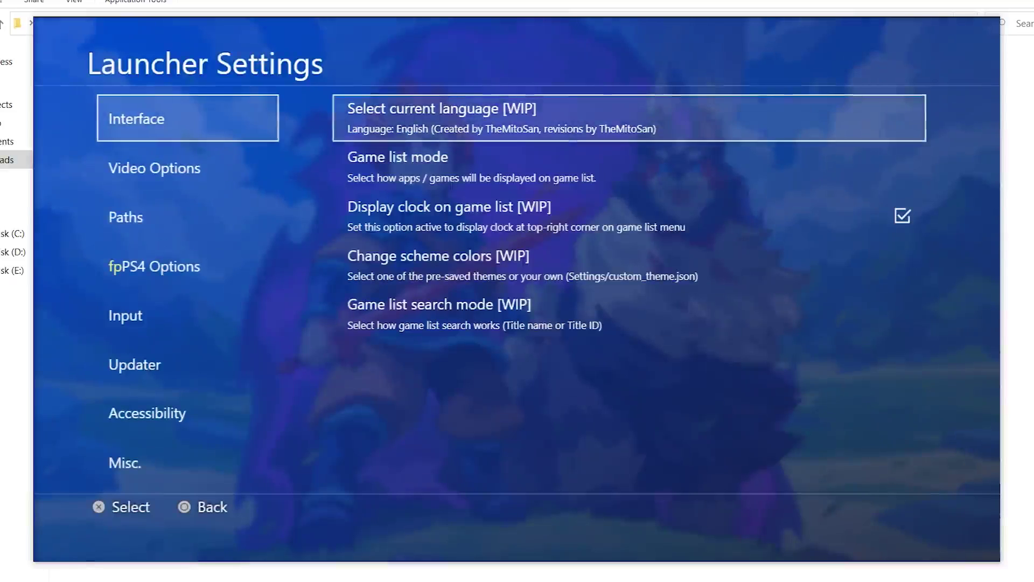
{"action": "key", "text": "Down"}
{"action": "key", "text": "Down"}
{"action": "key", "text": "Down"}
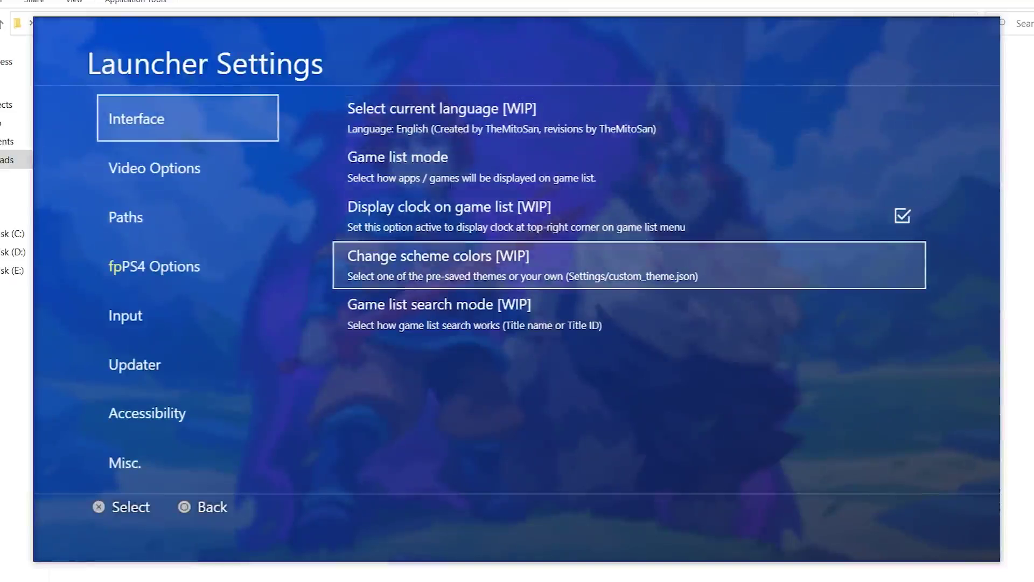
{"action": "key", "text": "Down"}
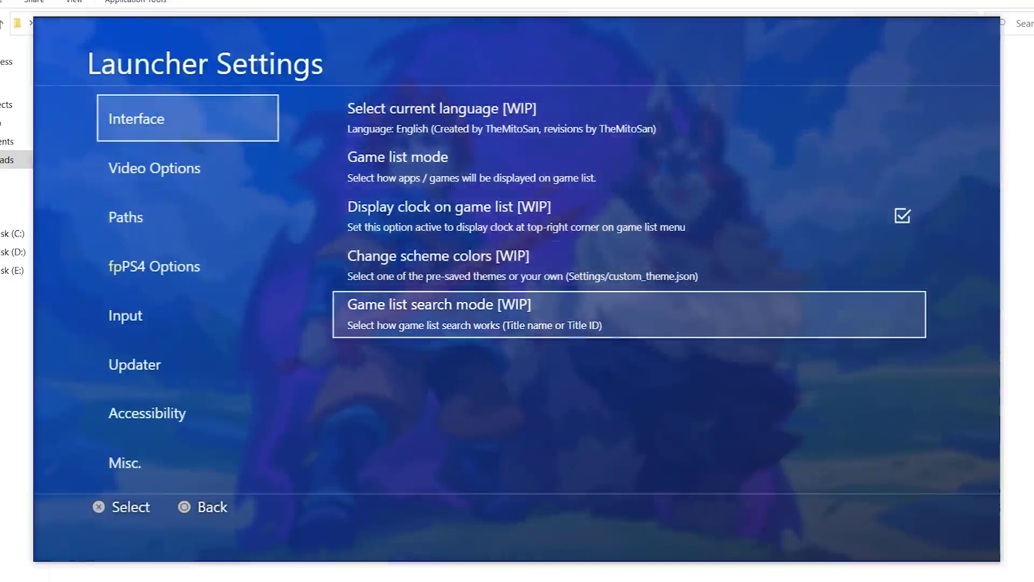
{"action": "key", "text": "Return"}
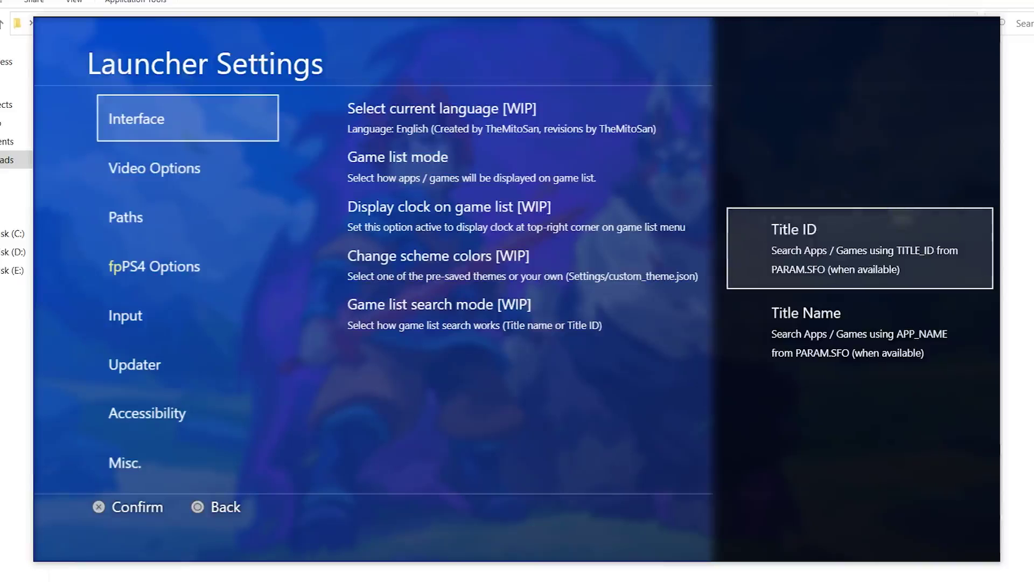
{"action": "key", "text": "Down"}
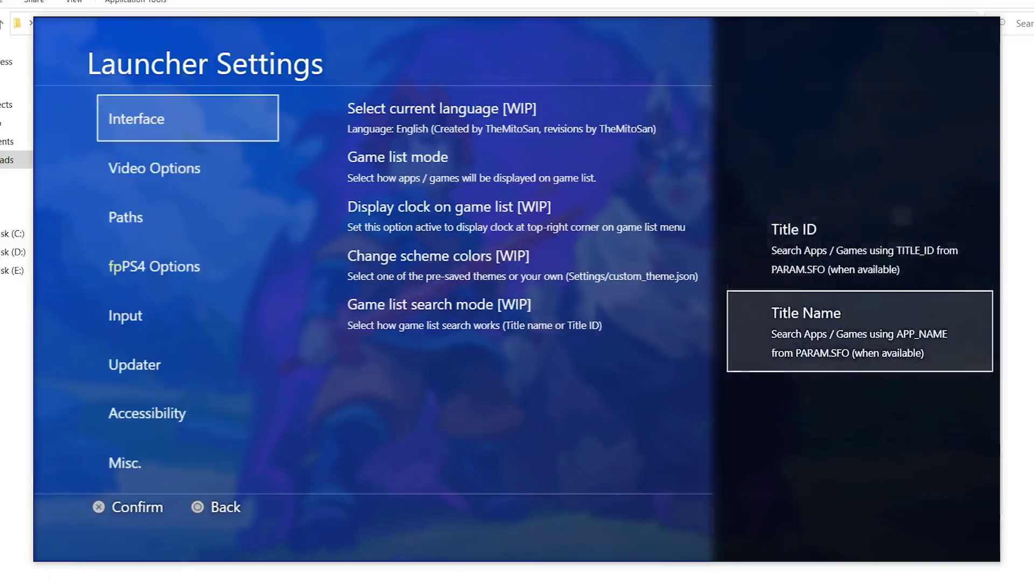
{"action": "key", "text": "Up"}
{"action": "key", "text": "Down"}
{"action": "key", "text": "Up"}
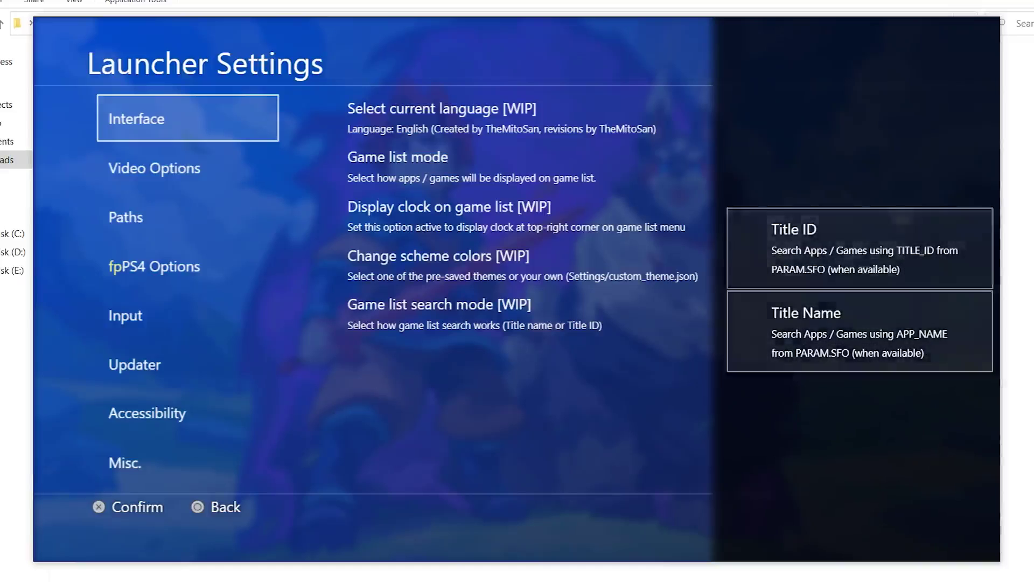
{"action": "key", "text": "Down"}
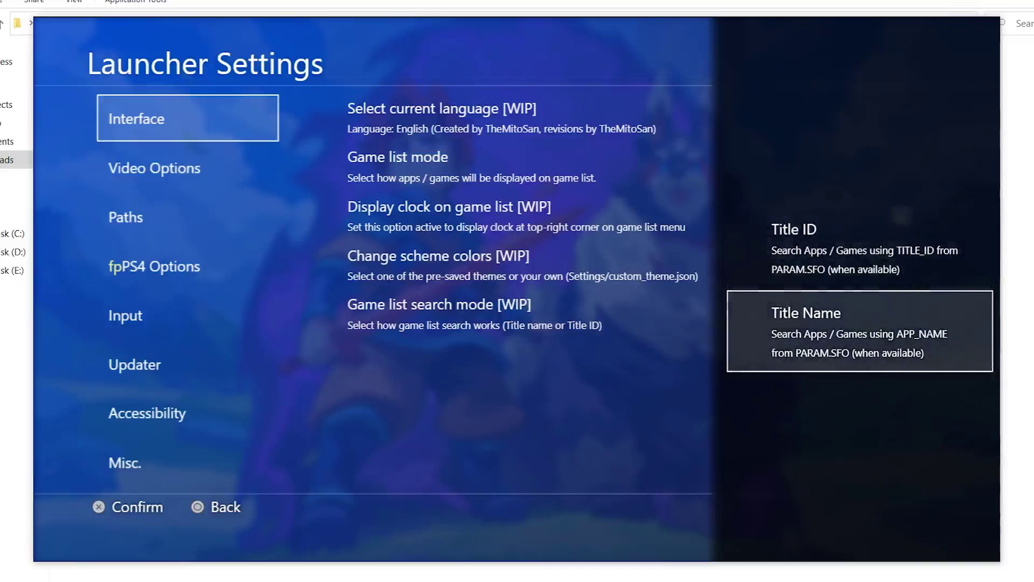
{"action": "key", "text": "Return"}
{"action": "key", "text": "Up"}
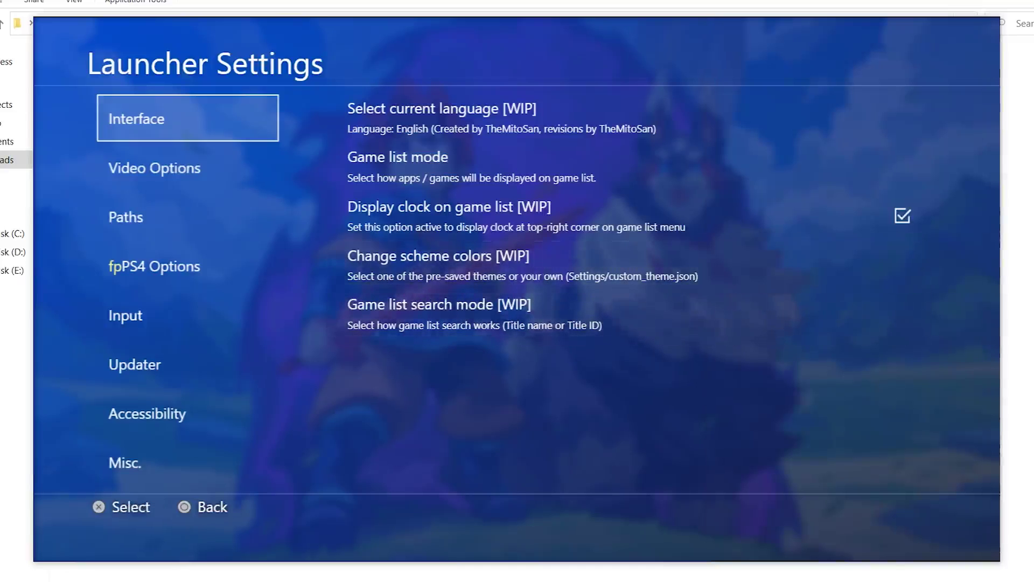
Enter the Video Options and look through the launcher internal resolutions from 1280x720 to 3840x2160 without changing the current one
{"action": "key", "text": "Down"}
{"action": "key", "text": "Return"}
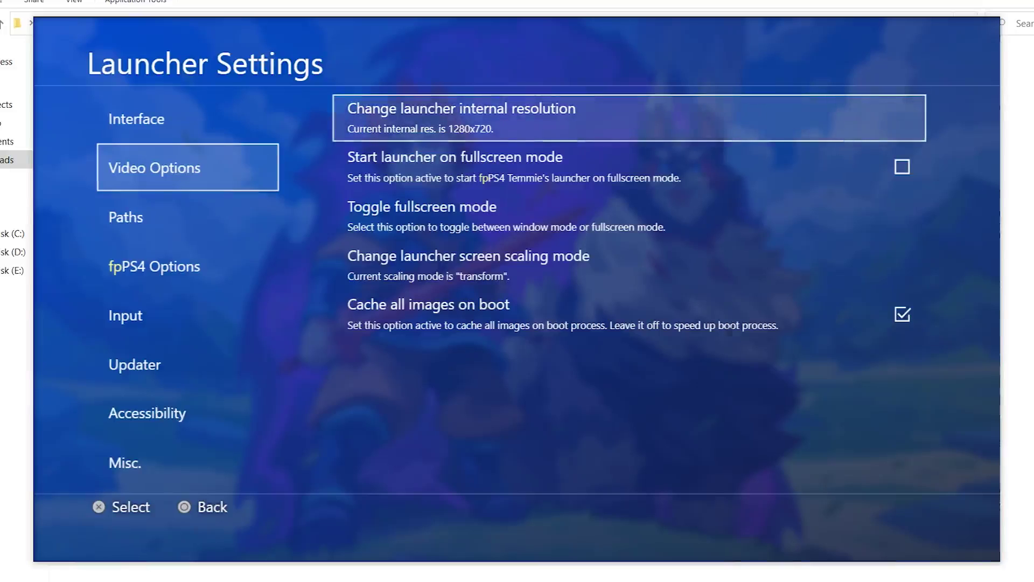
{"action": "key", "text": "Return"}
{"action": "key", "text": "Down"}
{"action": "key", "text": "Down"}
{"action": "key", "text": "Down"}
{"action": "key", "text": "Down"}
{"action": "key", "text": "Down"}
{"action": "key", "text": "Down"}
{"action": "key", "text": "Down"}
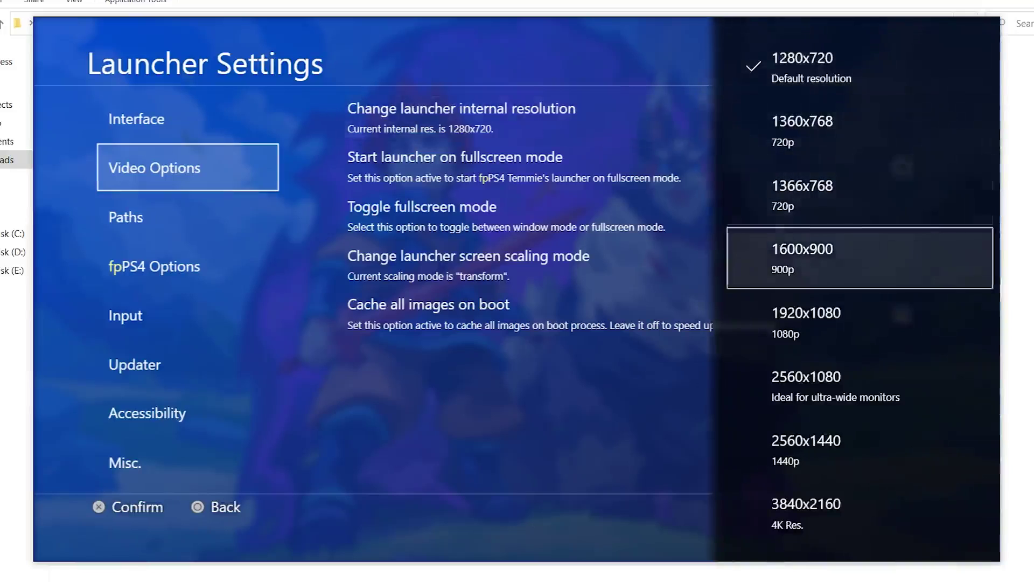
{"action": "key", "text": "Up"}
{"action": "key", "text": "Up"}
{"action": "key", "text": "Up"}
{"action": "key", "text": "Up"}
{"action": "key", "text": "Up"}
{"action": "key", "text": "Up"}
{"action": "key", "text": "Up"}
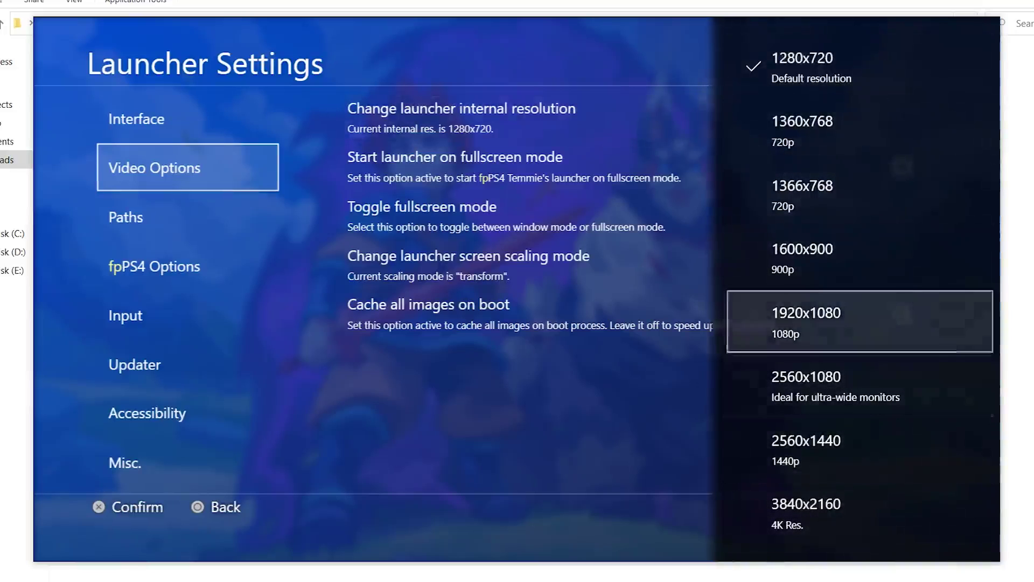
{"action": "key", "text": "Down"}
{"action": "key", "text": "Down"}
{"action": "key", "text": "Down"}
{"action": "key", "text": "Down"}
{"action": "key", "text": "Down"}
{"action": "key", "text": "Down"}
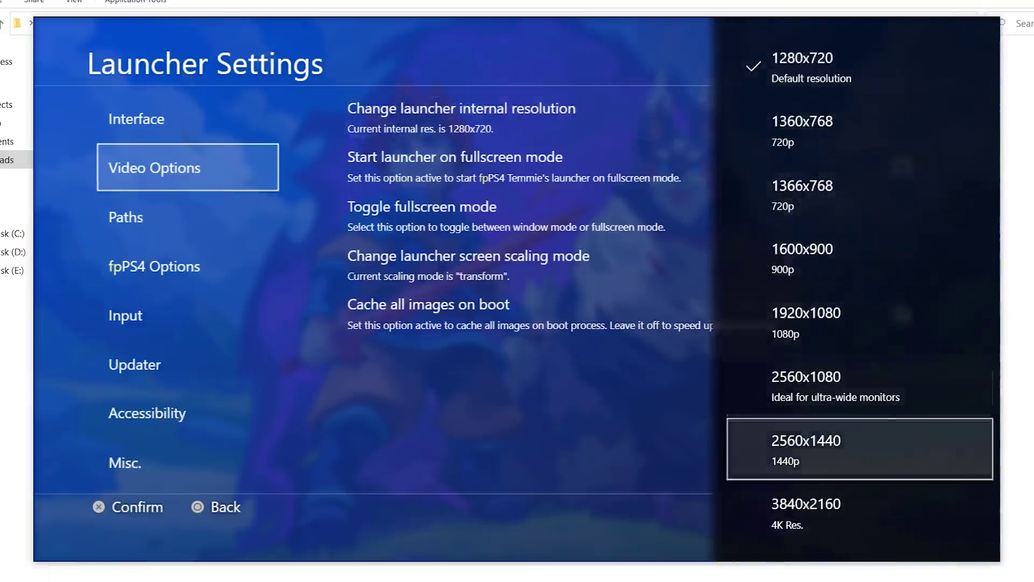
{"action": "key", "text": "Up"}
{"action": "key", "text": "Up"}
{"action": "key", "text": "Up"}
{"action": "key", "text": "Up"}
{"action": "key", "text": "Up"}
{"action": "key", "text": "Up"}
{"action": "key", "text": "Down"}
{"action": "key", "text": "Down"}
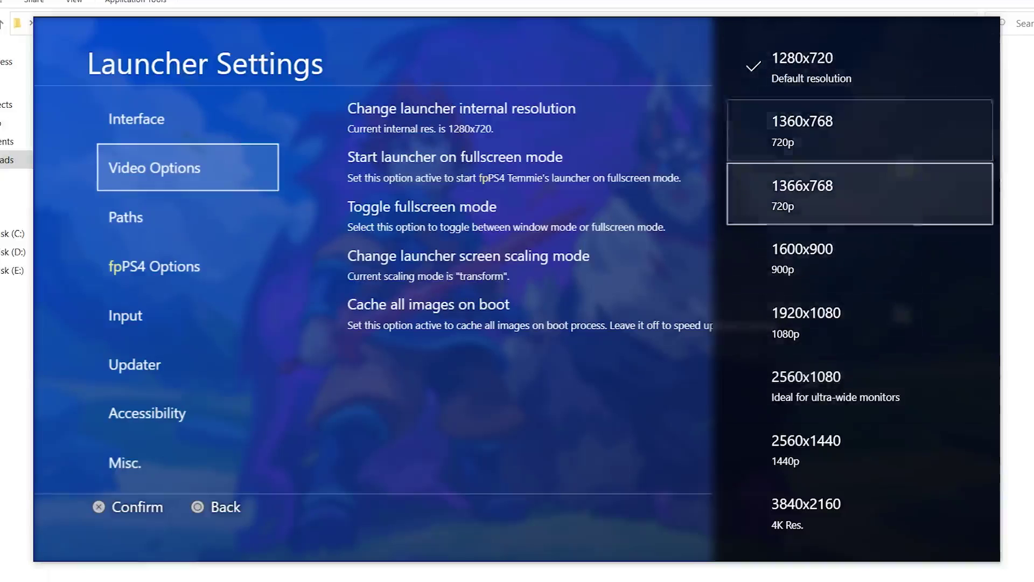
{"action": "key", "text": "Up"}
{"action": "key", "text": "Escape"}
Review the remaining video options: starting in fullscreen, toggling fullscreen, screen scaling mode and caching all images on boot
{"action": "key", "text": "Down"}
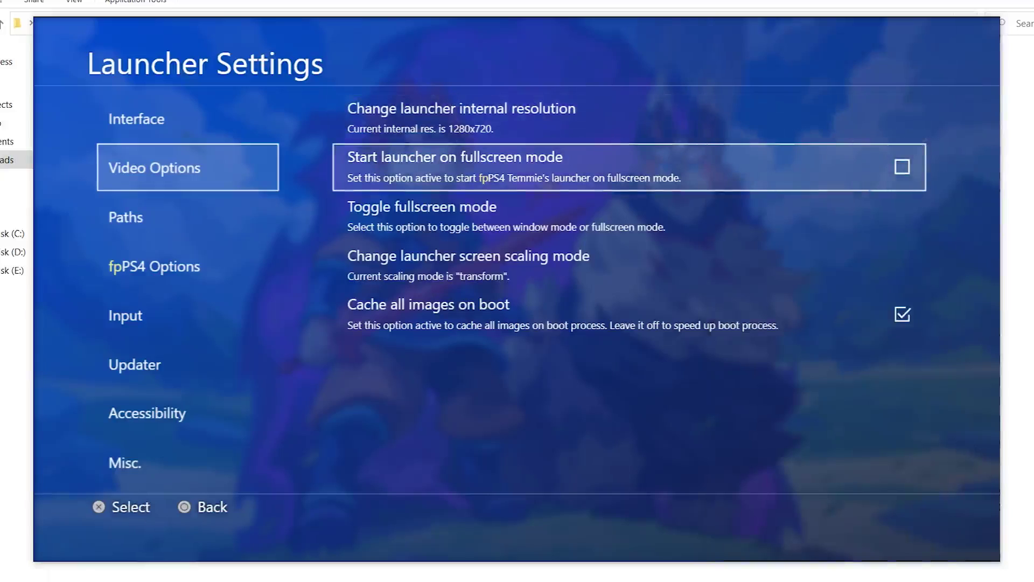
{"action": "key", "text": "Down"}
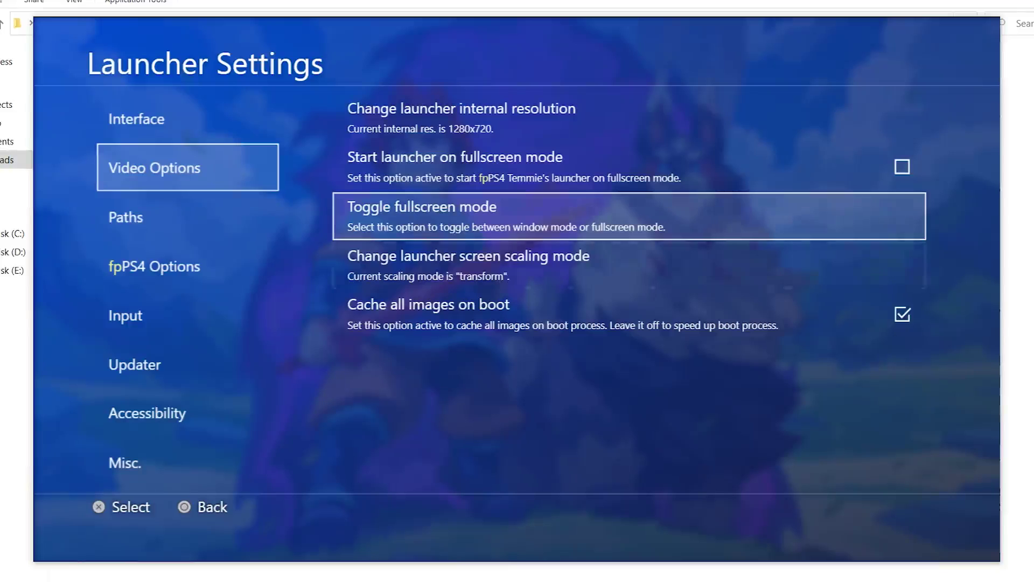
{"action": "left_click", "coordinate": [629, 265]}
{"action": "key", "text": "Down"}
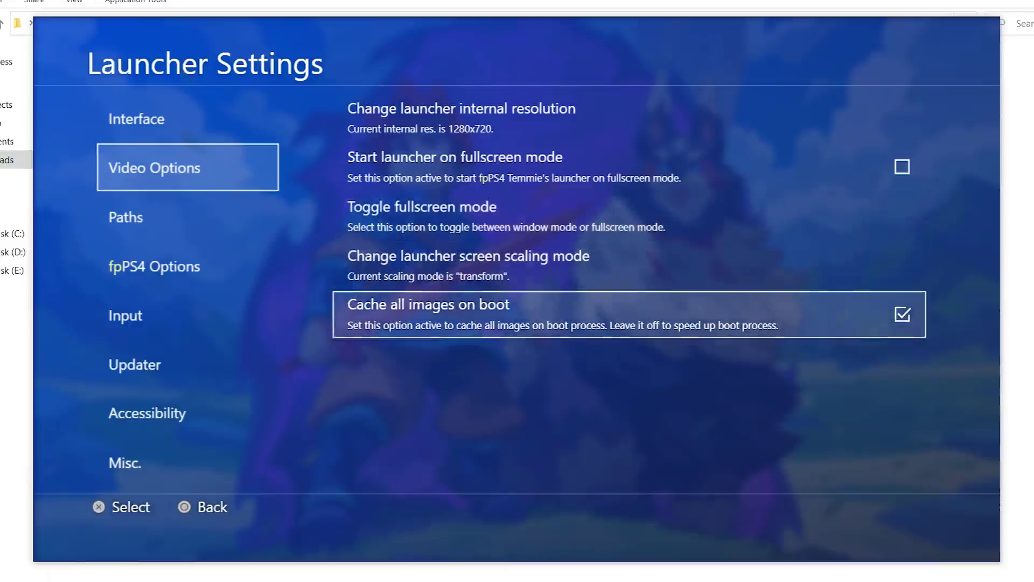
Leave the Video Options and enter the Paths category to view the fpPS4 and games paths
{"action": "key", "text": "Escape"}
{"action": "key", "text": "Down"}
{"action": "key", "text": "Return"}
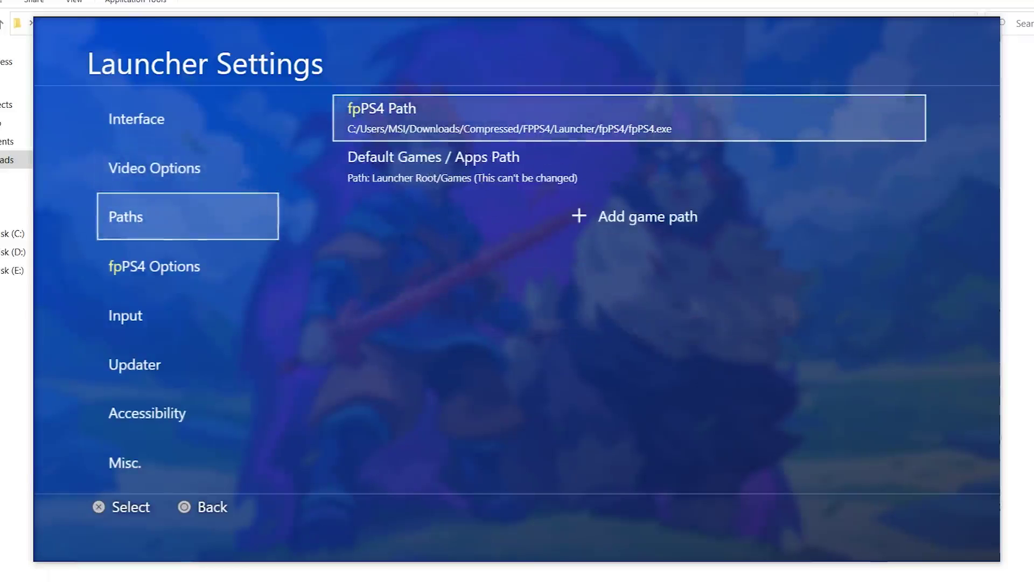
Open the file picker for the fpPS4 path, cancel it, and review the default games path and the option to add a game path
{"action": "key", "text": "Return"}
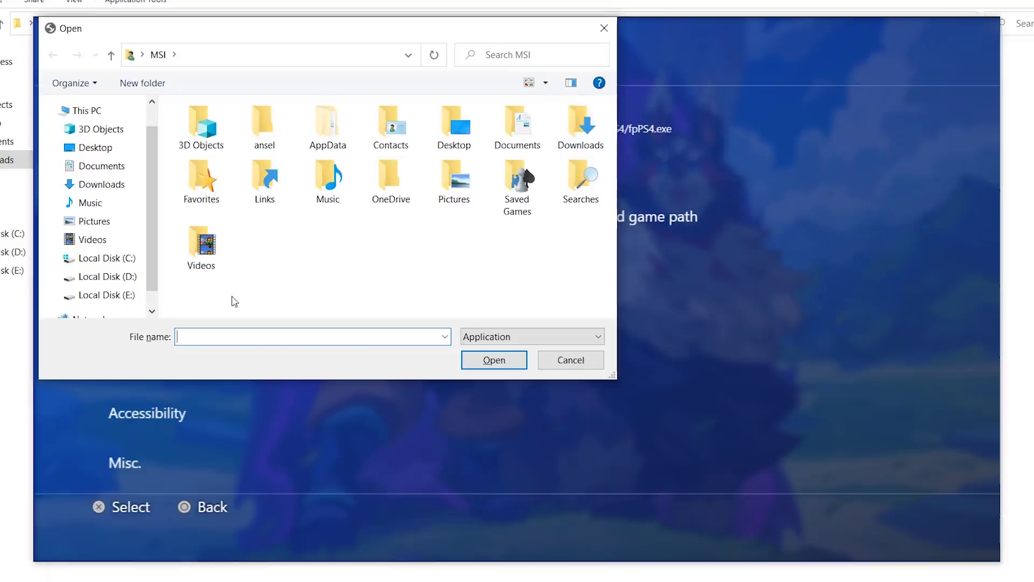
{"action": "left_click", "coordinate": [604, 28]}
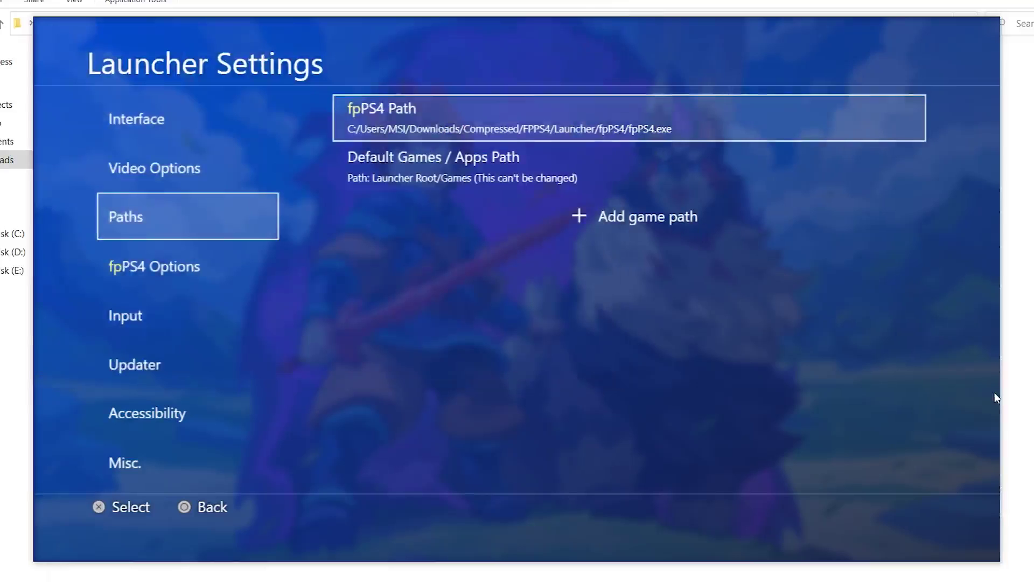
{"action": "key", "text": "Down"}
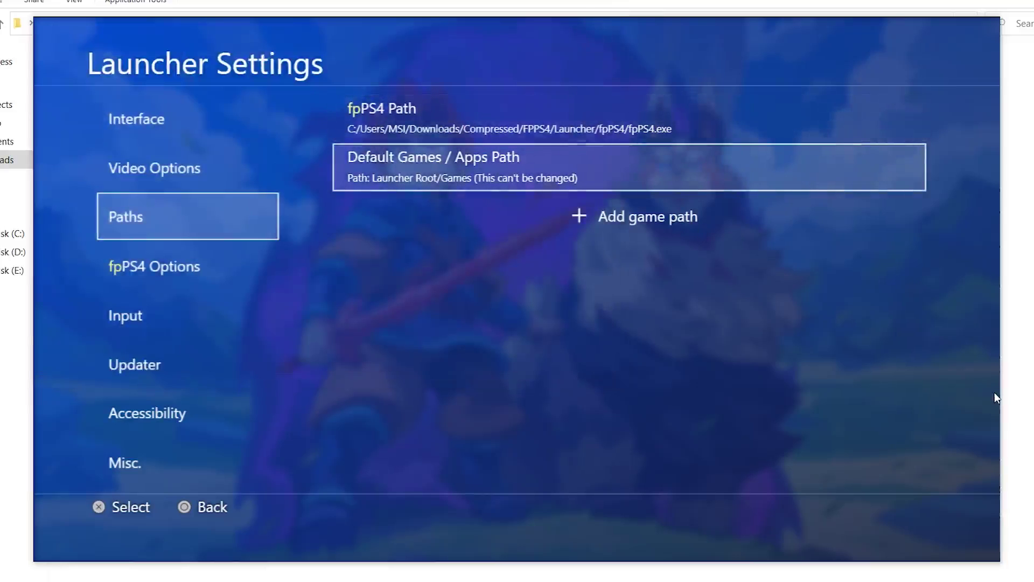
{"action": "key", "text": "Down"}
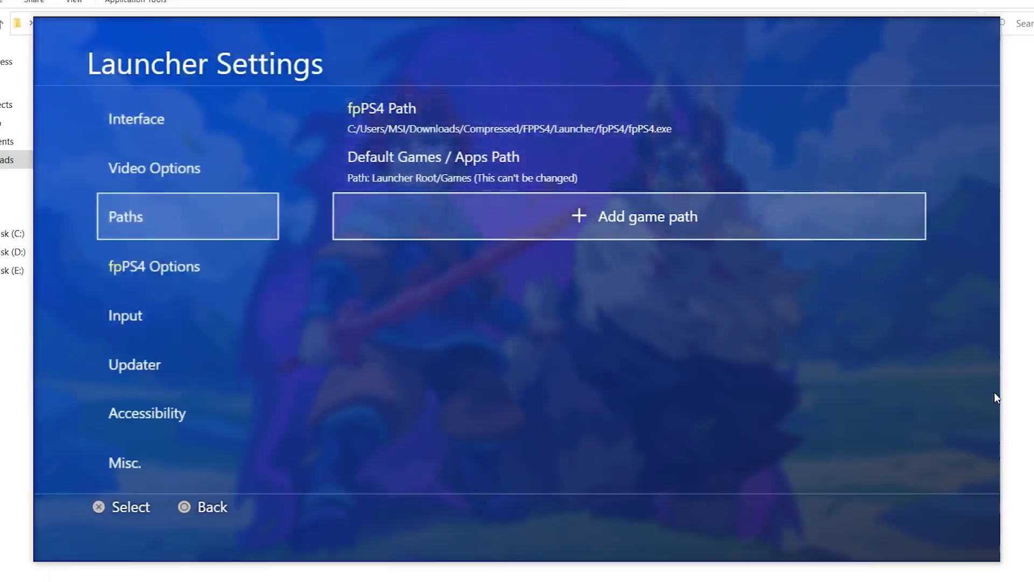
Leave the Paths category and view the fpPS4 Options with its setting for starting fpPS4 in fullscreen mode
{"action": "key", "text": "Left"}
{"action": "key", "text": "Down"}
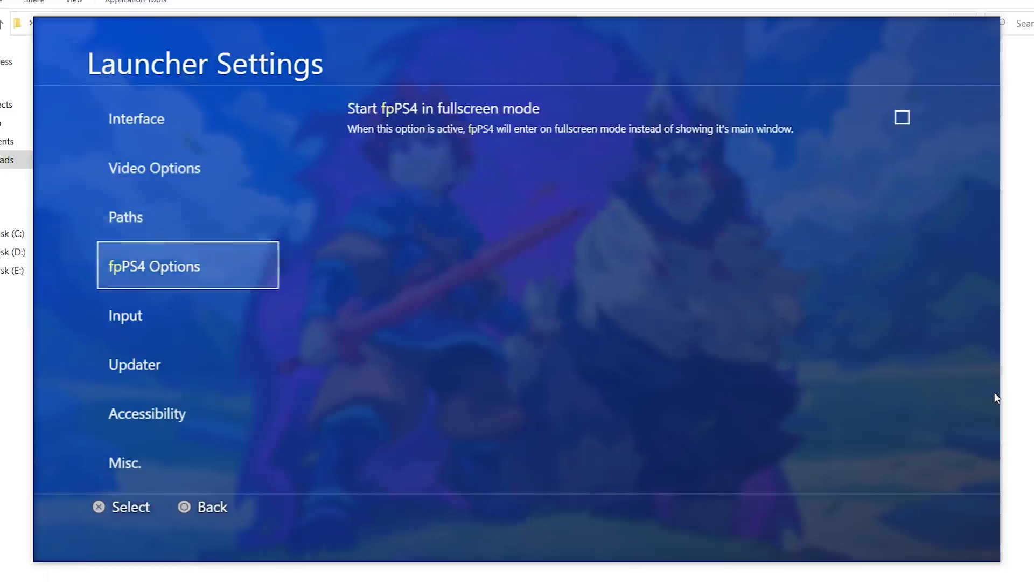
{"action": "key", "text": "Right"}
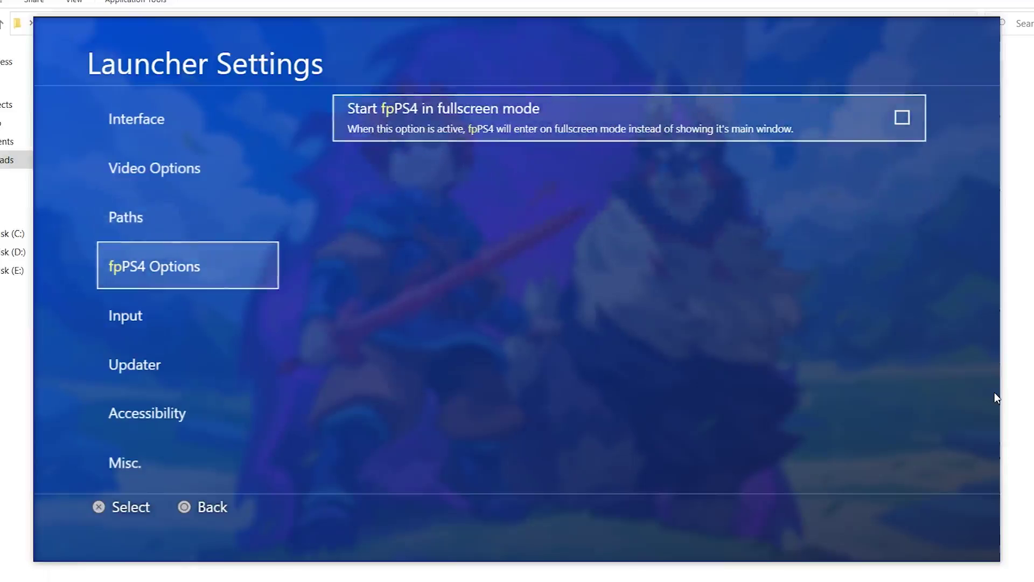
{"action": "key", "text": "Left"}
{"action": "key", "text": "Down"}
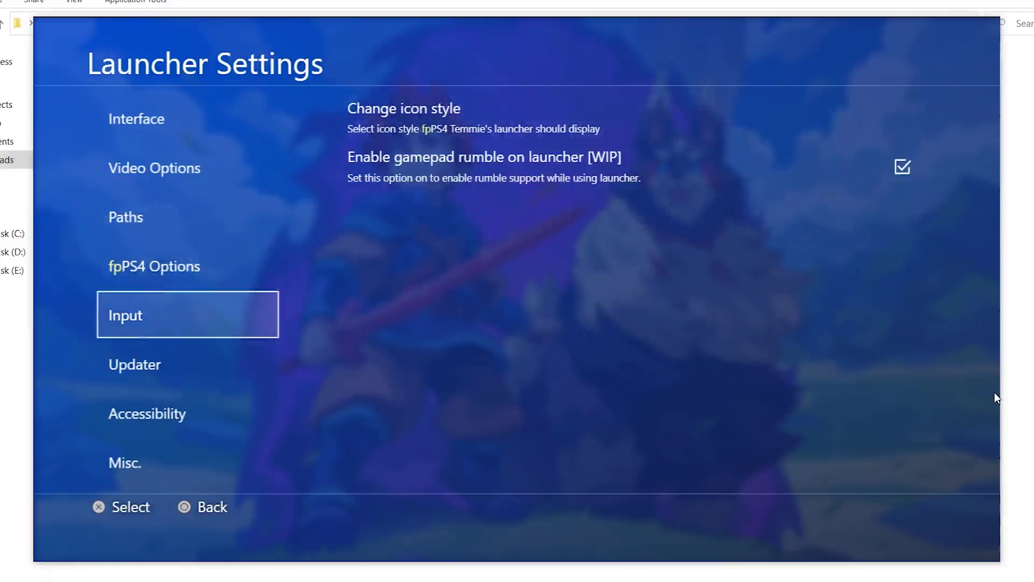
{"action": "key", "text": "Up"}
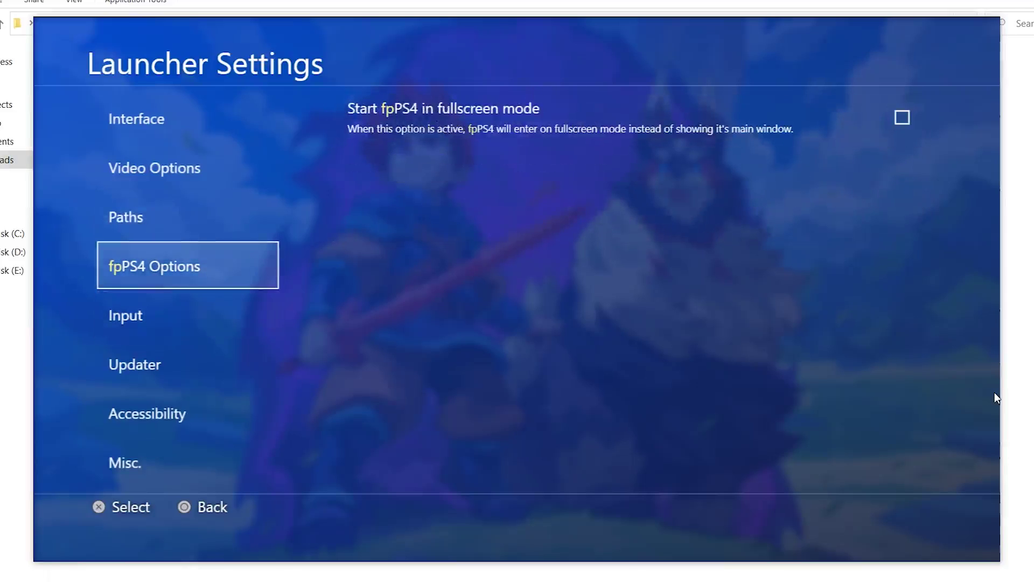
In the Input settings, compare the icon styles, choose DS4 (DualShock 4), and go to the gamepad rumble option
{"action": "key", "text": "Down"}
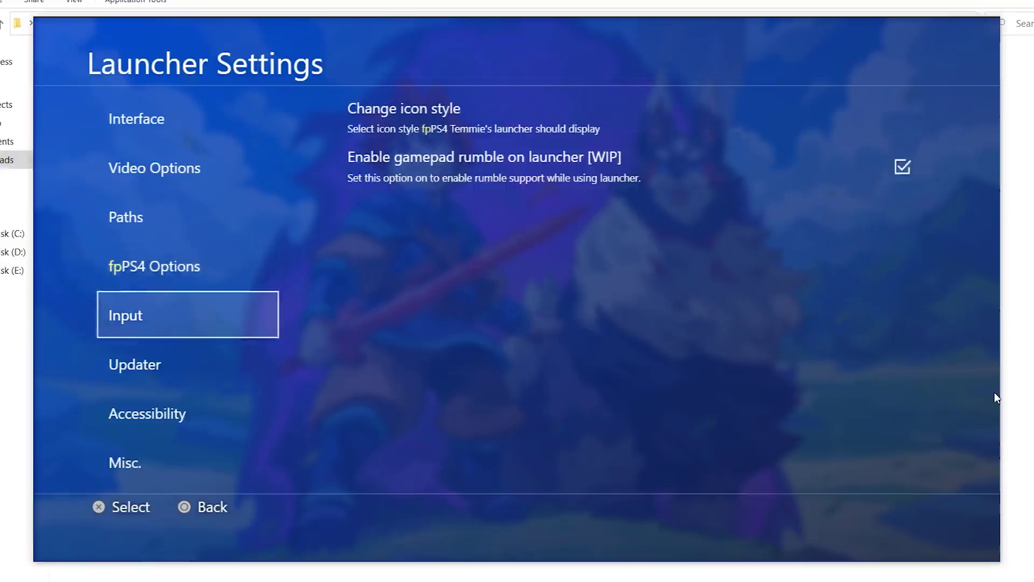
{"action": "key", "text": "Right"}
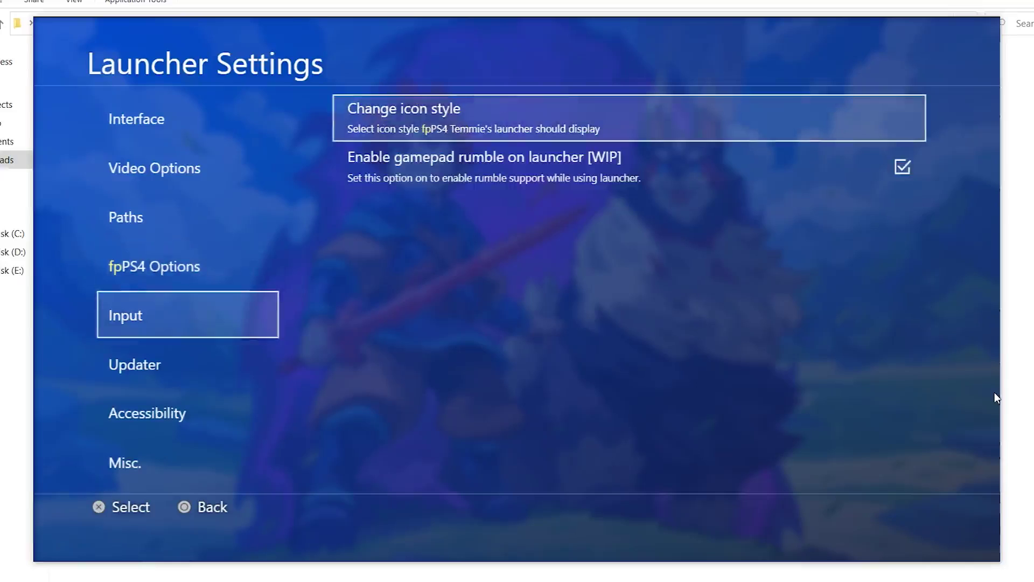
{"action": "key", "text": "Return"}
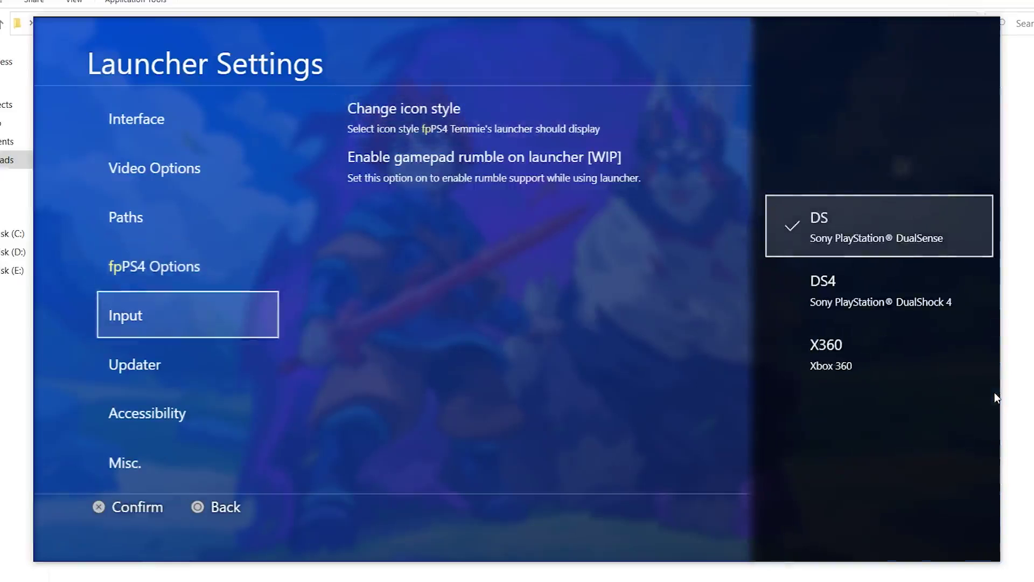
{"action": "key", "text": "Down"}
{"action": "key", "text": "Down"}
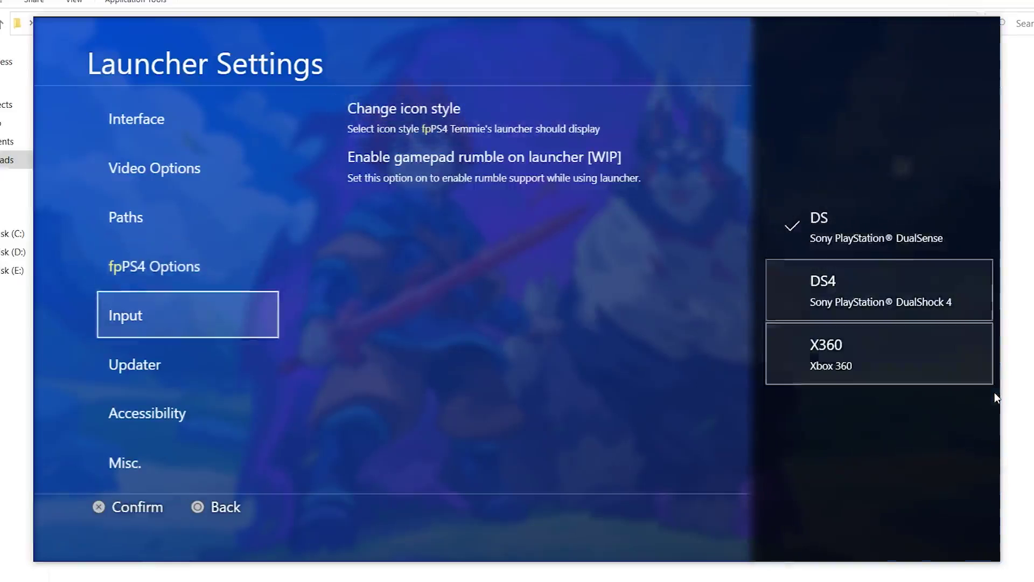
{"action": "key", "text": "Up"}
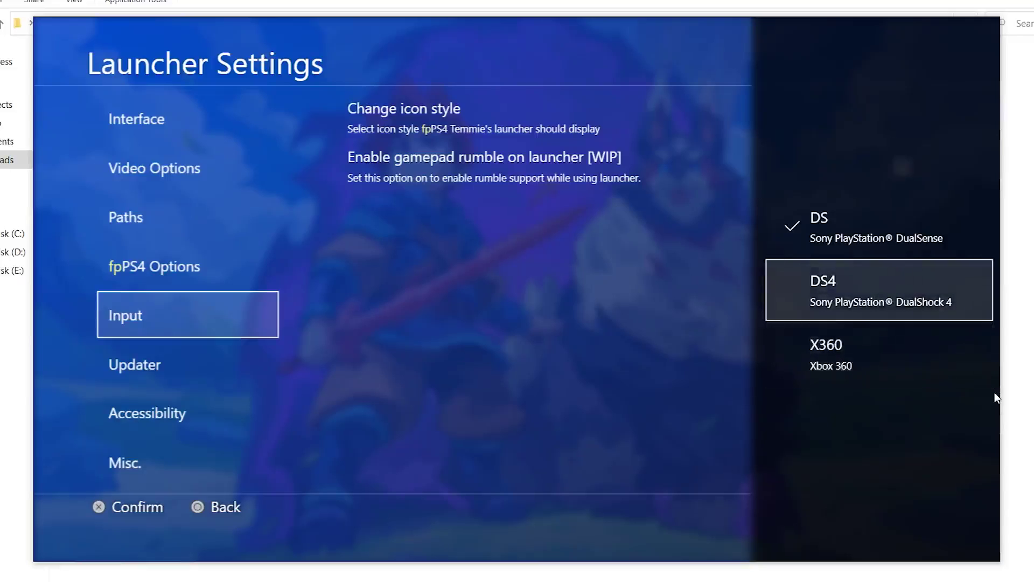
{"action": "key", "text": "Escape"}
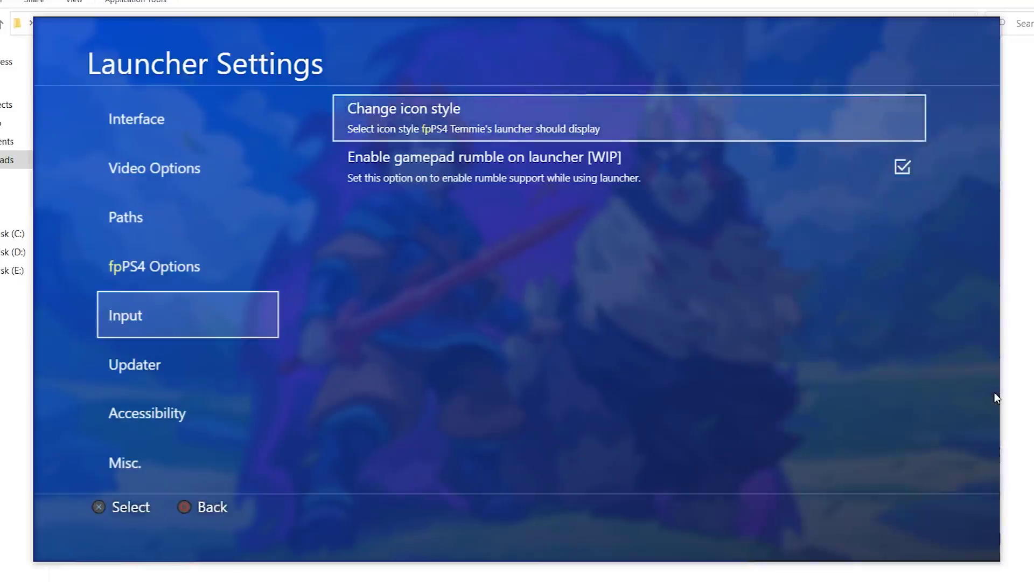
{"action": "key", "text": "Down"}
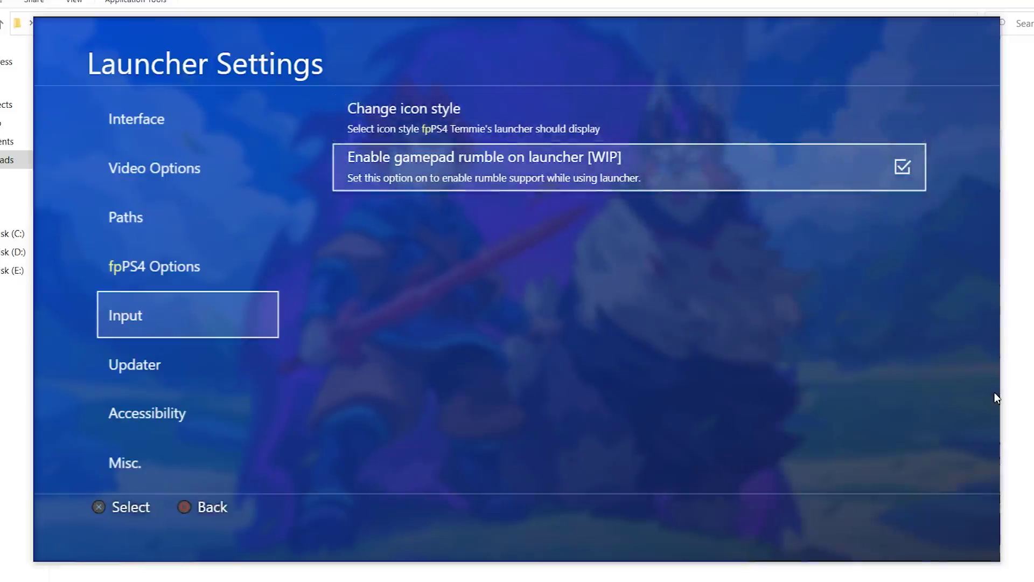
Enter the Updater category and review the fpPS4 and launcher update toggles, the nightly.link service and the forced fpPS4 update
{"action": "key", "text": "Escape"}
{"action": "key", "text": "Down"}
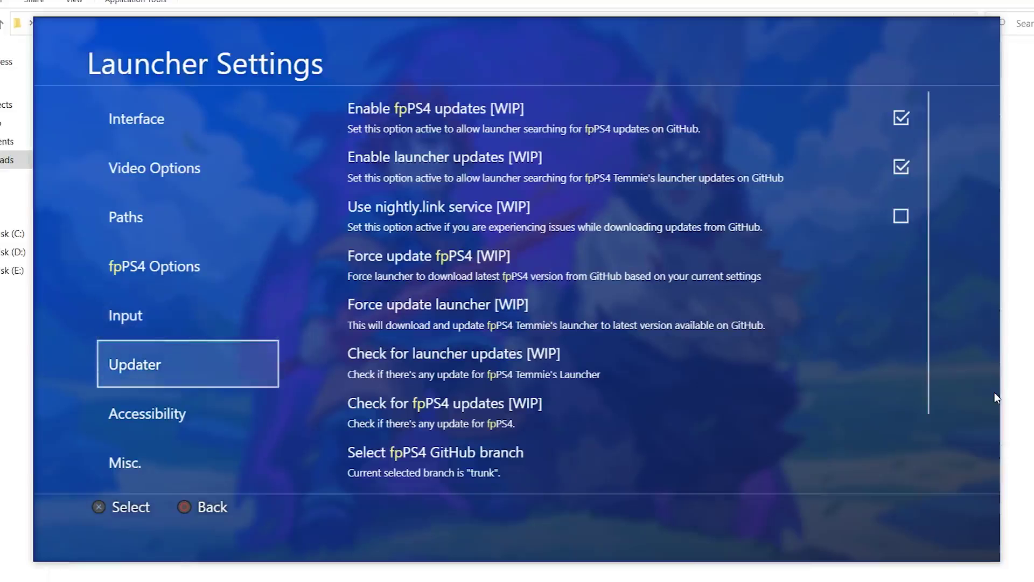
{"action": "key", "text": "Return"}
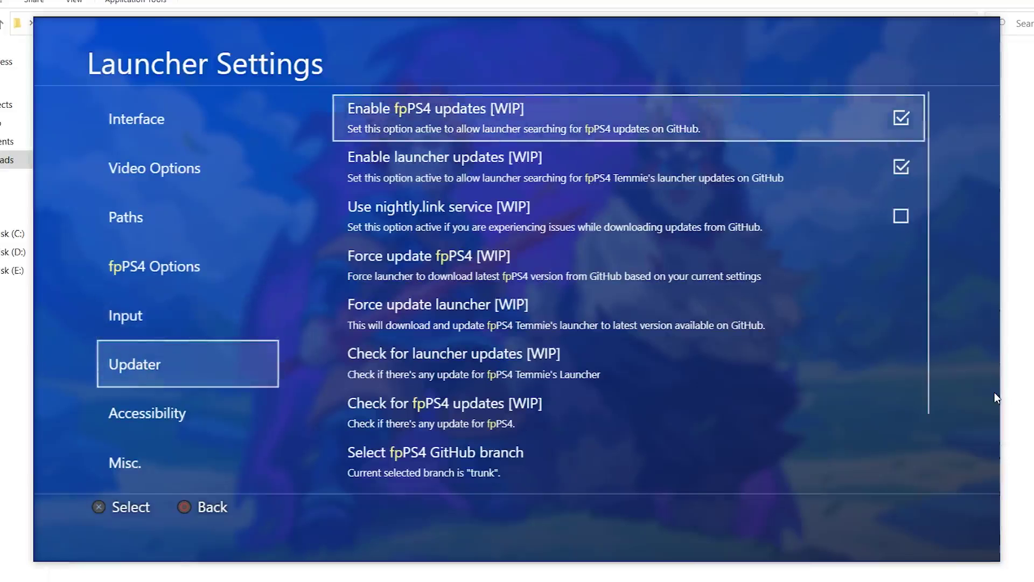
{"action": "key", "text": "Down"}
{"action": "key", "text": "Down"}
{"action": "key", "text": "Down"}
{"action": "key", "text": "Up"}
{"action": "key", "text": "Up"}
{"action": "key", "text": "Up"}
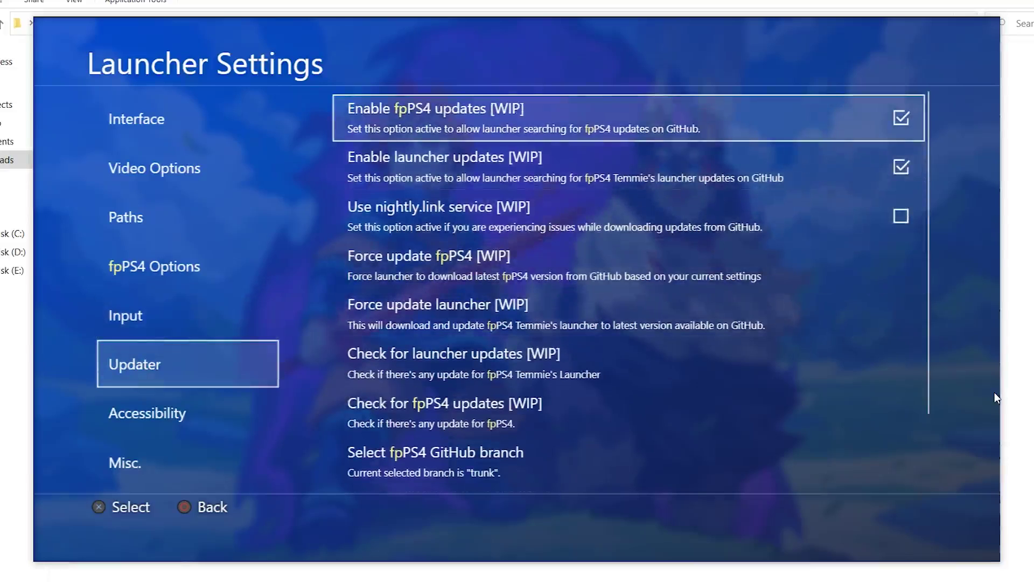
{"action": "key", "text": "Down"}
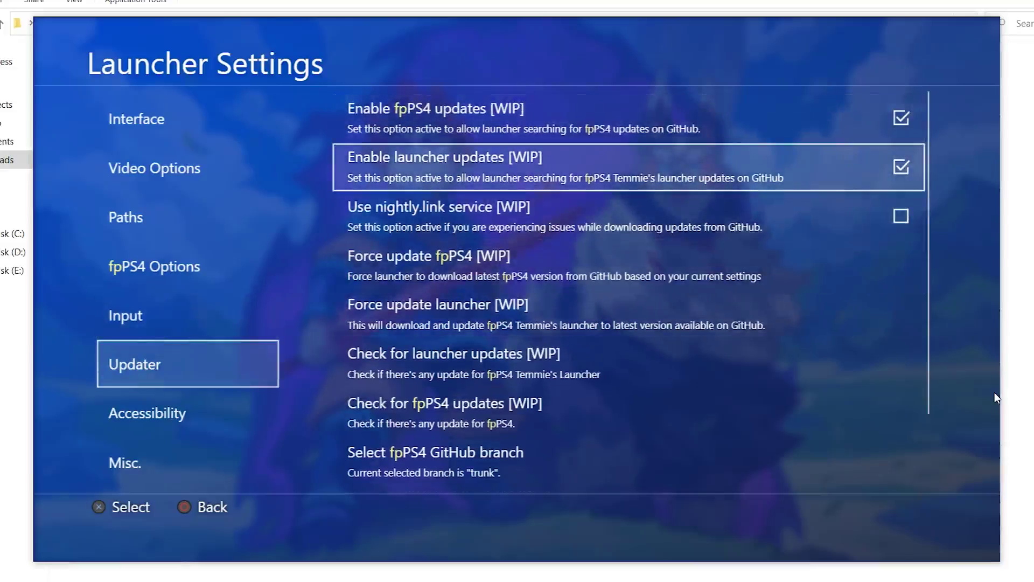
{"action": "key", "text": "Down"}
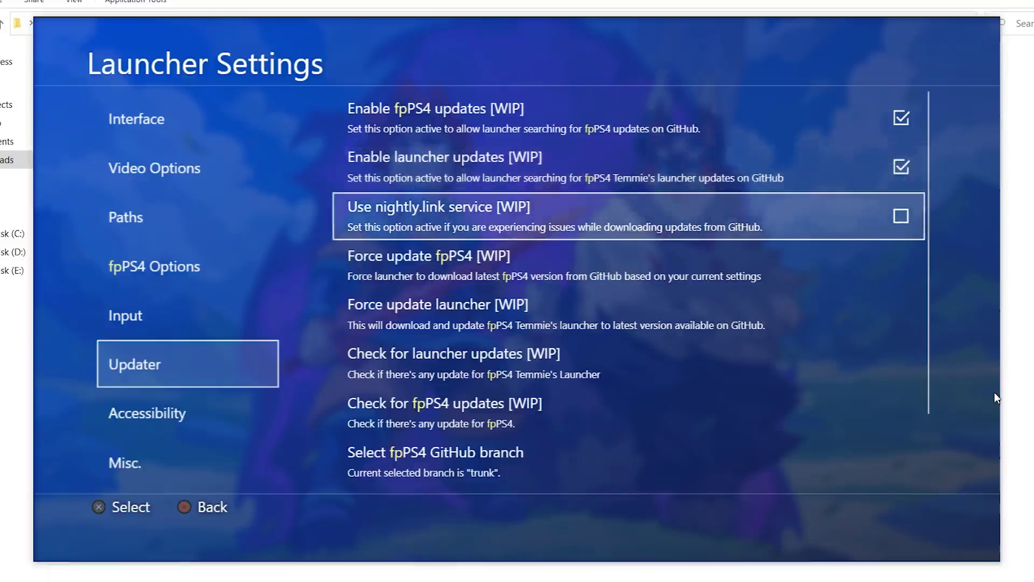
{"action": "key", "text": "Down"}
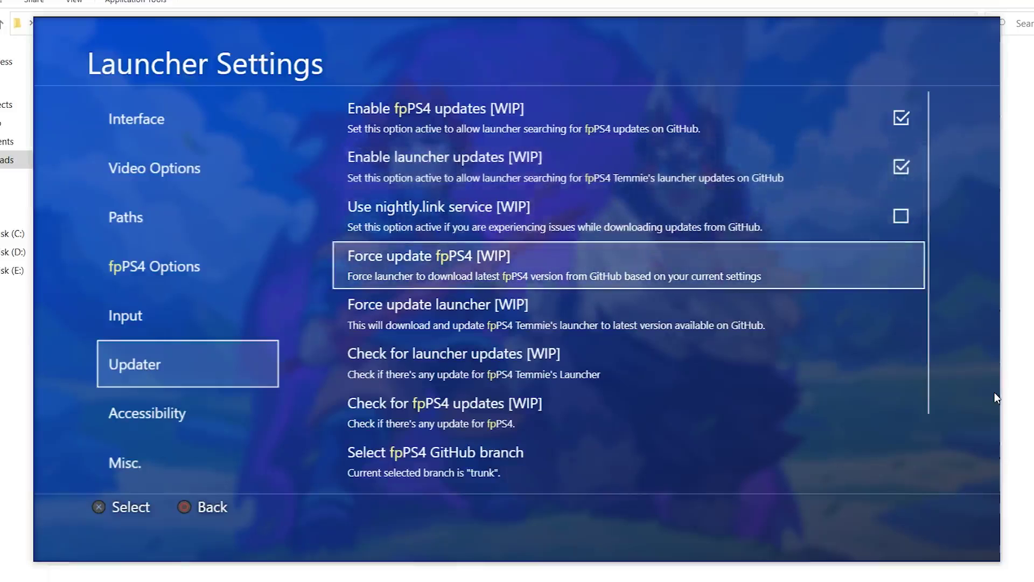
Try to force an update of the launcher, and leave the Updater option list
{"action": "key", "text": "Down"}
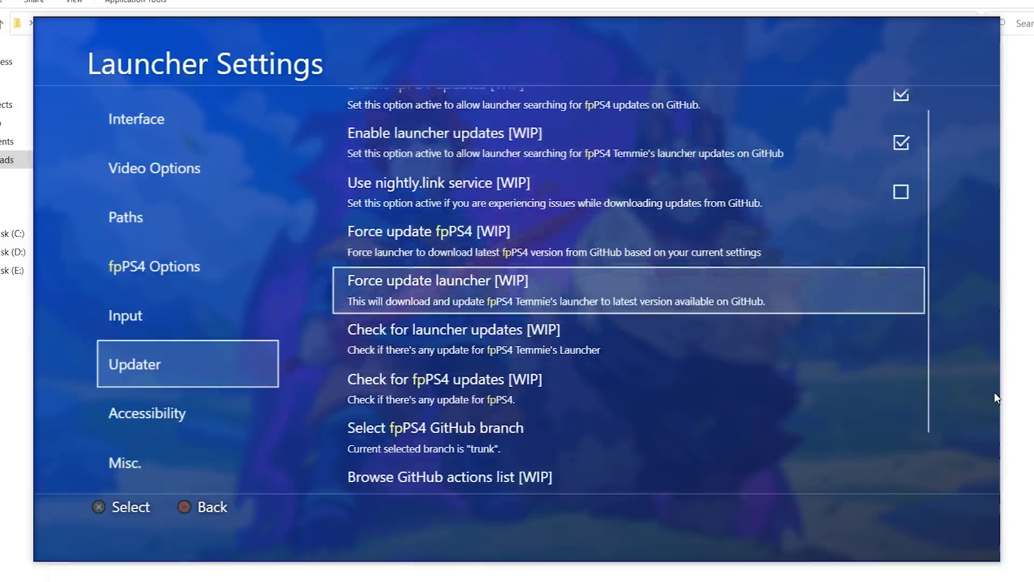
{"action": "key", "text": "Return"}
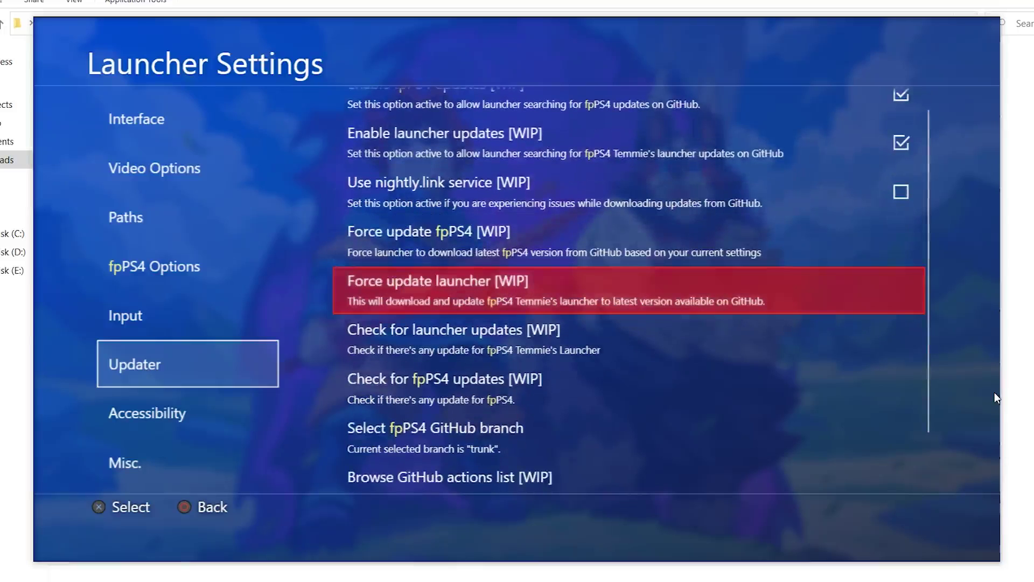
{"action": "key", "text": "Escape"}
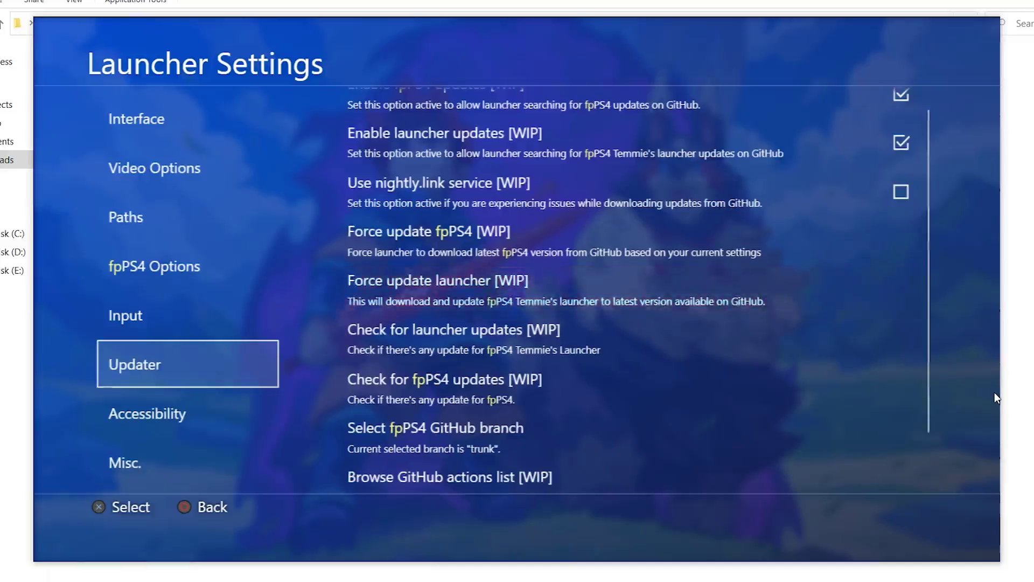
Re-enter the Updater options and compare the checks for launcher and fpPS4 updates with the two force update options
{"action": "key", "text": "Down"}
{"action": "key", "text": "Up"}
{"action": "key", "text": "Right"}
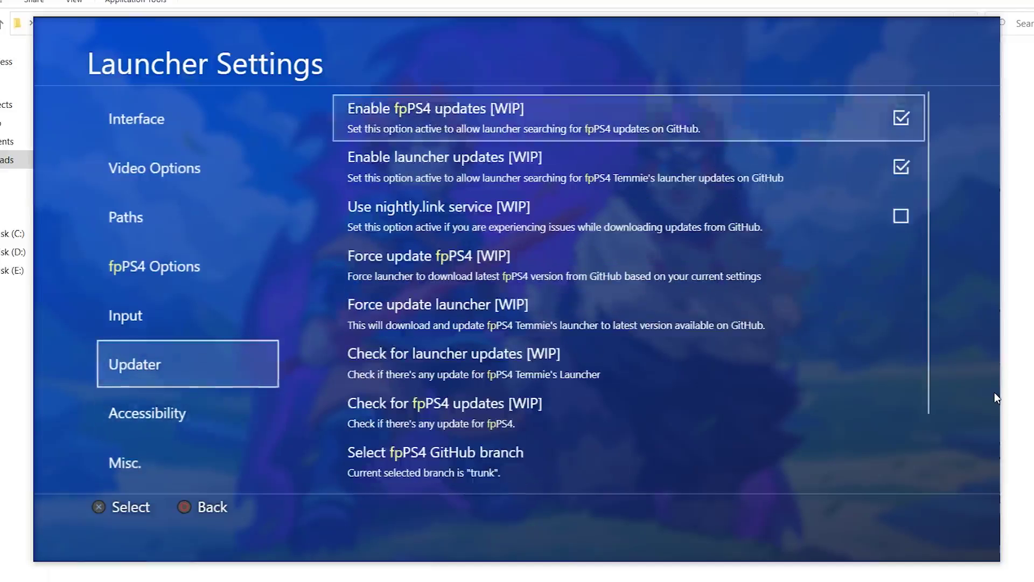
{"action": "key", "text": "Down"}
{"action": "key", "text": "Down"}
{"action": "key", "text": "Down"}
{"action": "key", "text": "Down"}
{"action": "key", "text": "Down"}
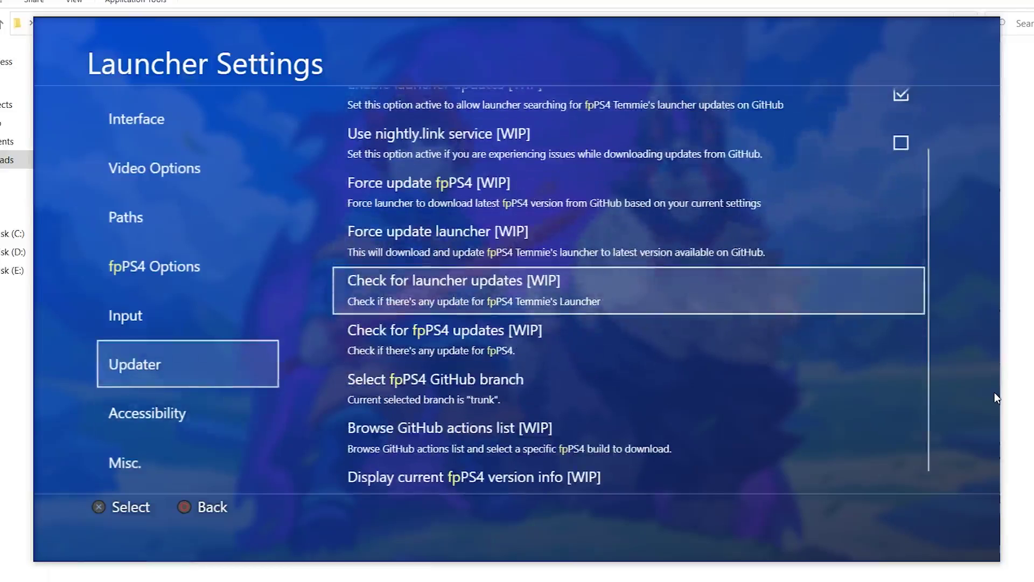
{"action": "key", "text": "Down"}
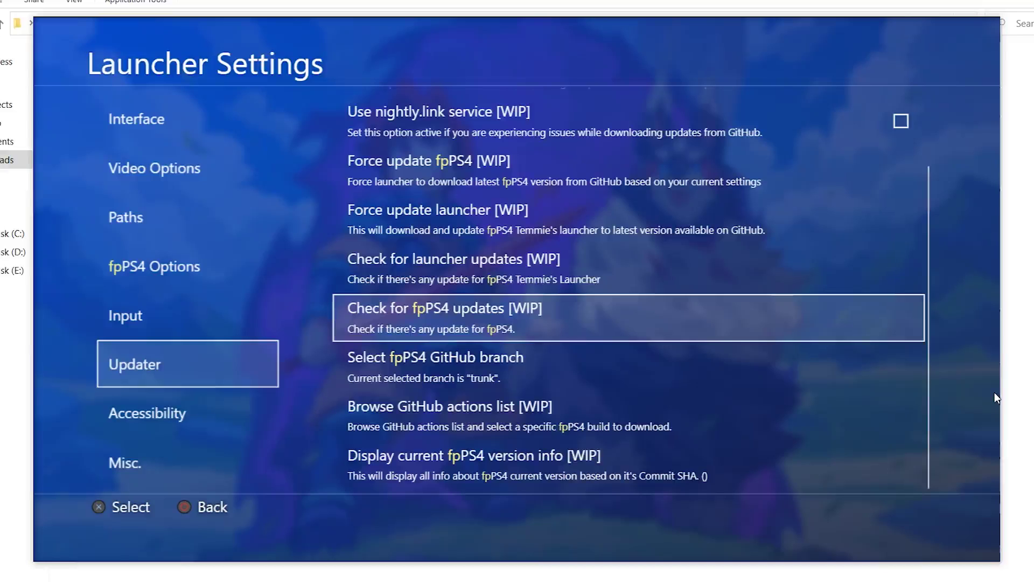
{"action": "key", "text": "Up"}
{"action": "key", "text": "Up"}
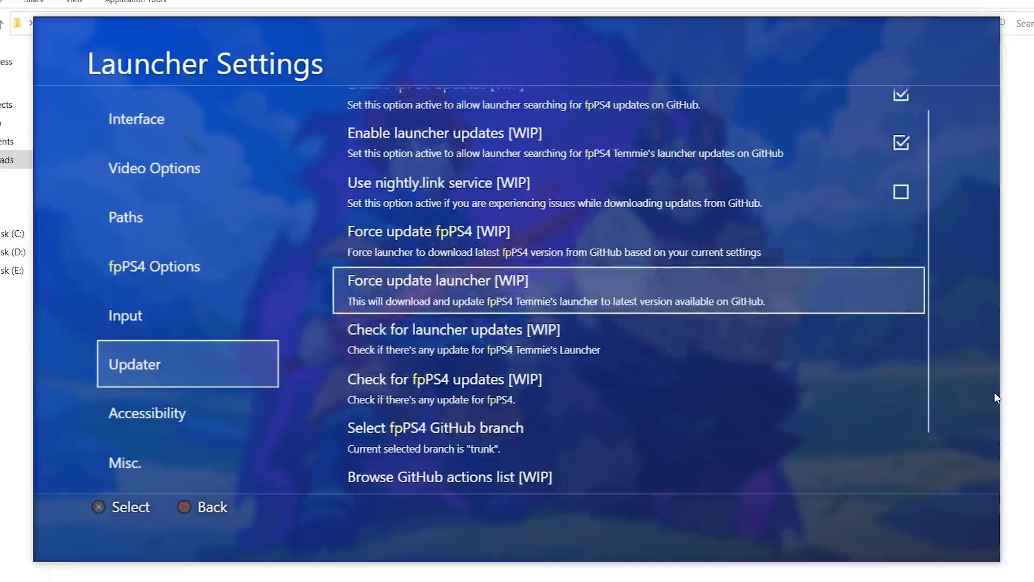
{"action": "key", "text": "Up"}
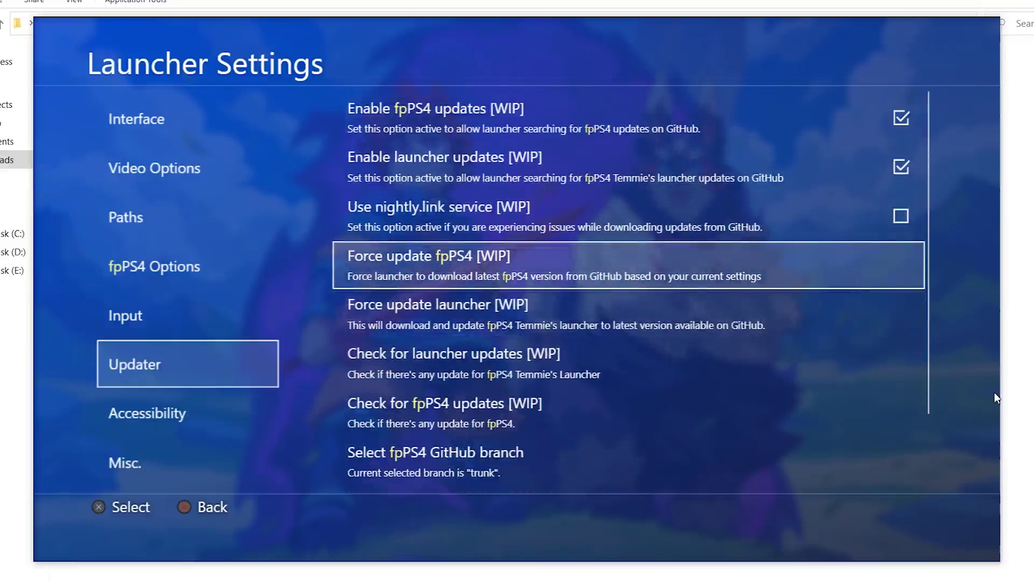
Review the remaining Updater options: update checks, fpPS4 GitHub branch selection, GitHub actions list browsing and current fpPS4 version info
{"action": "key", "text": "Down"}
{"action": "key", "text": "Down"}
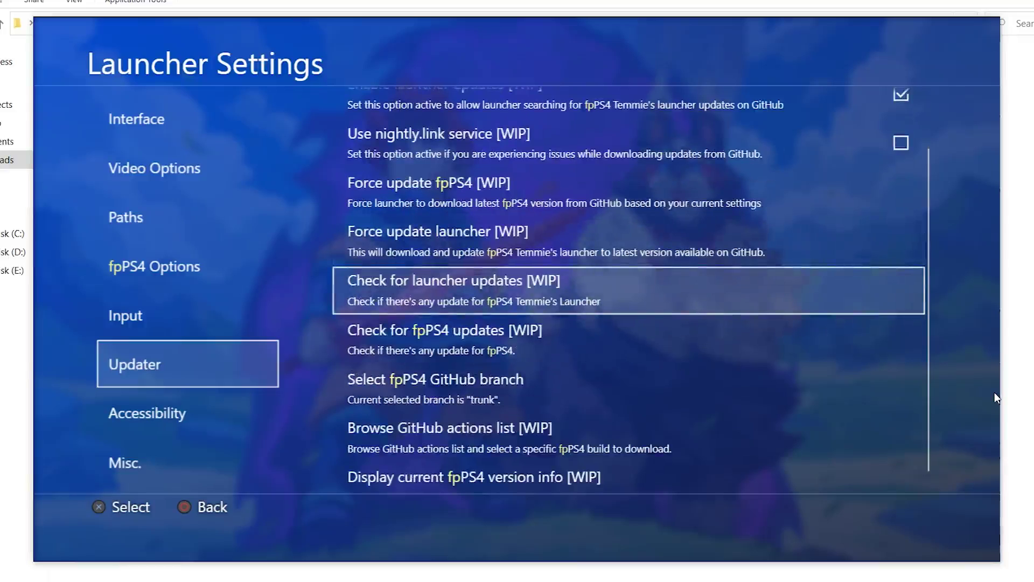
{"action": "key", "text": "Down"}
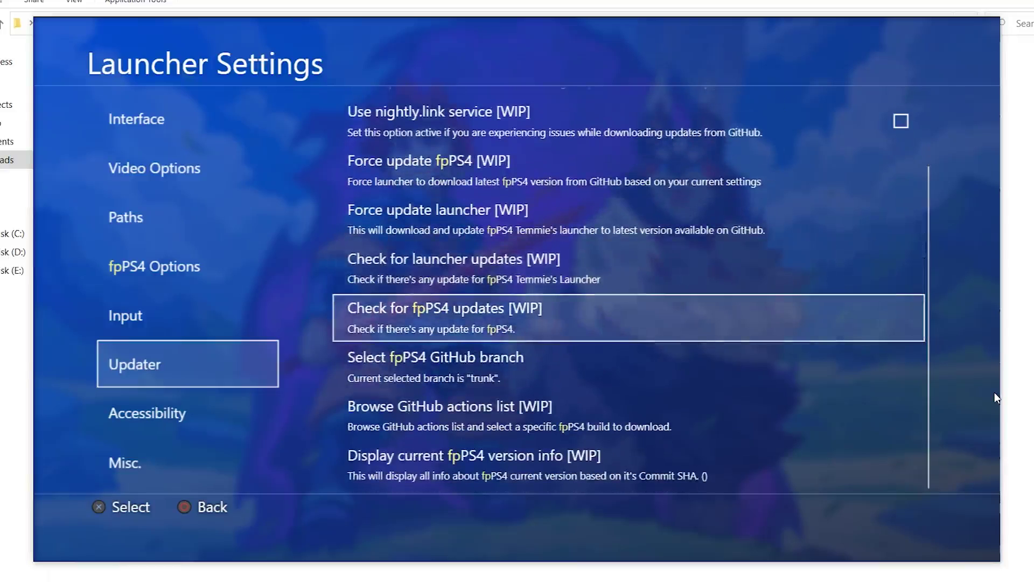
{"action": "key", "text": "Down"}
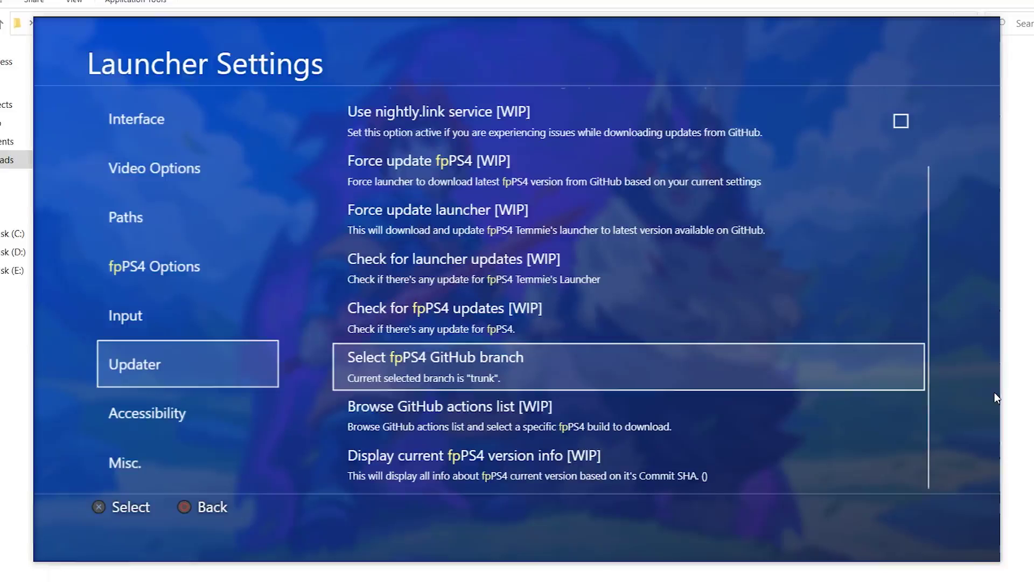
{"action": "key", "text": "Up"}
{"action": "key", "text": "Down"}
{"action": "key", "text": "Down"}
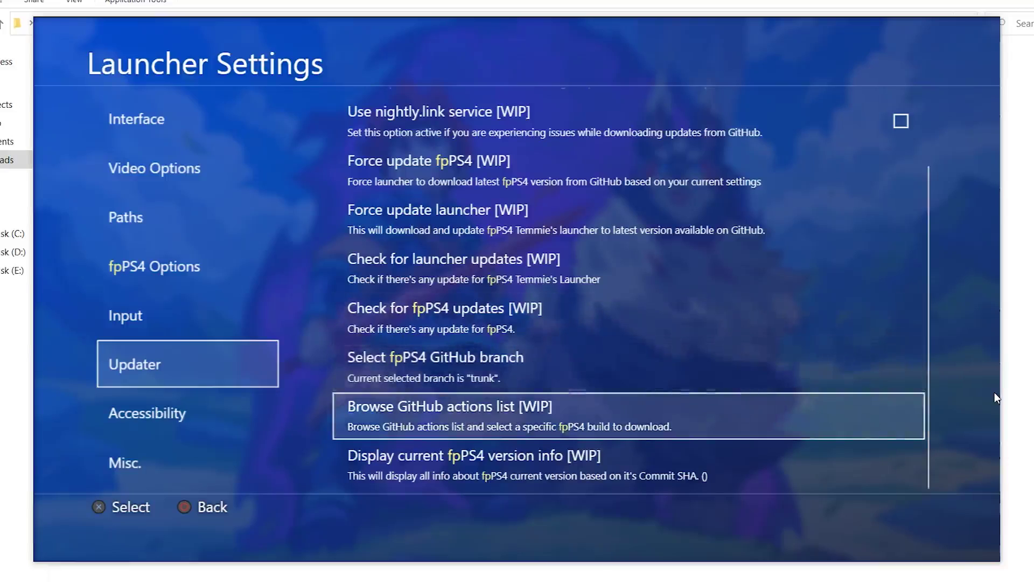
{"action": "key", "text": "Up"}
{"action": "key", "text": "Down"}
{"action": "key", "text": "Down"}
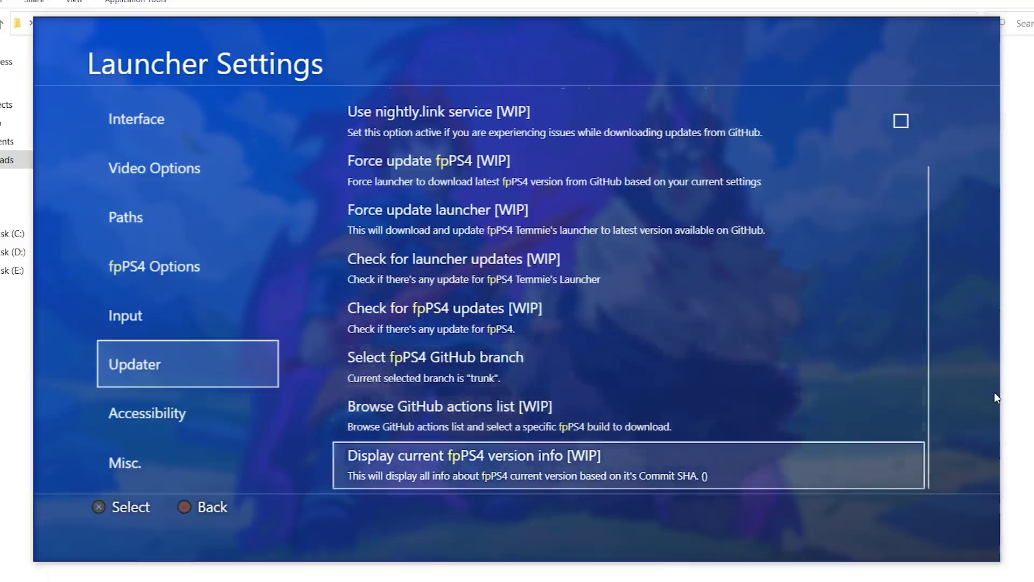
{"action": "key", "text": "Up"}
{"action": "key", "text": "Down"}
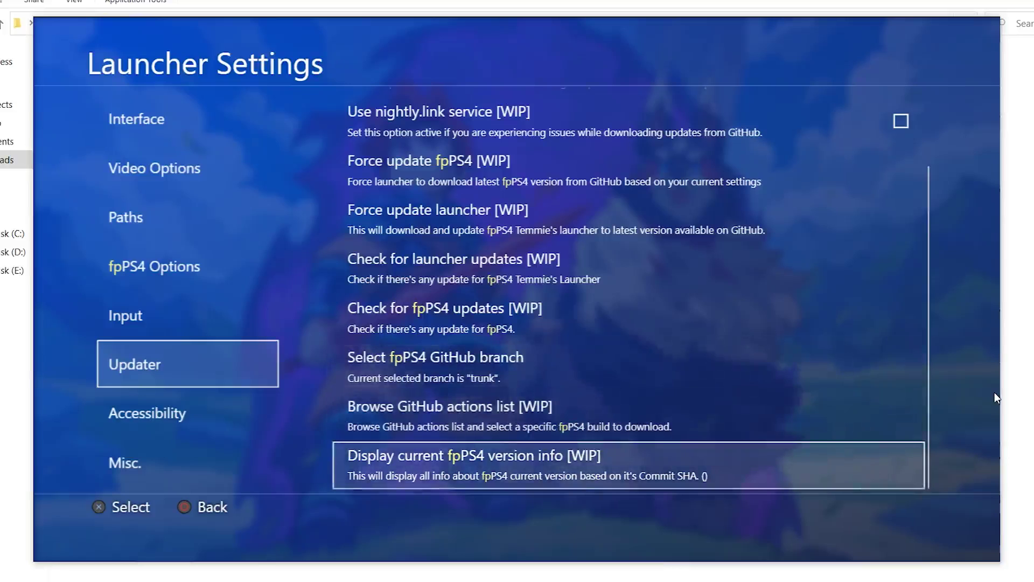
Try to display the current fpPS4 version info, and move on to the Accessibility category
{"action": "key", "text": "Return"}
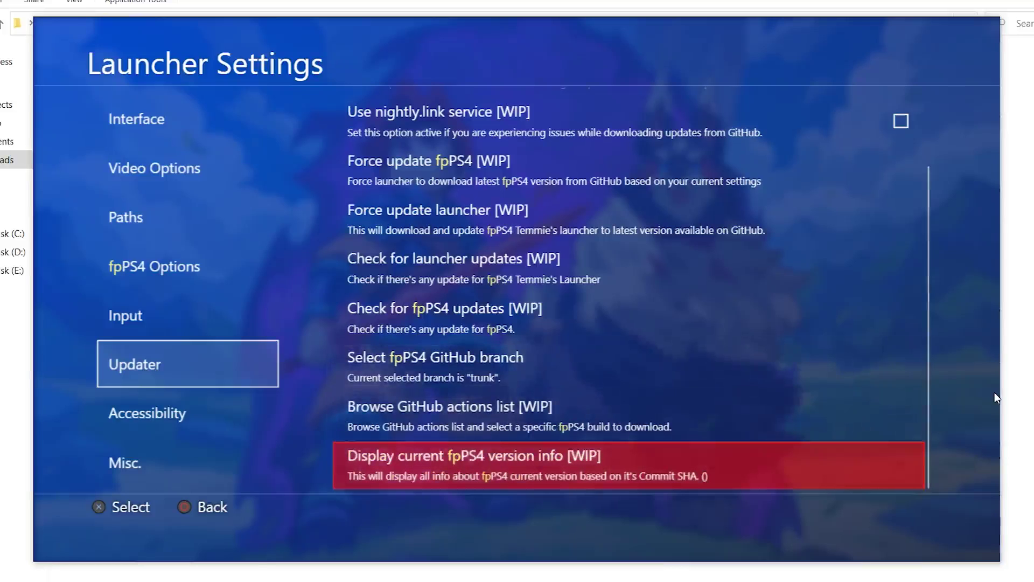
{"action": "key", "text": "Escape"}
{"action": "key", "text": "Down"}
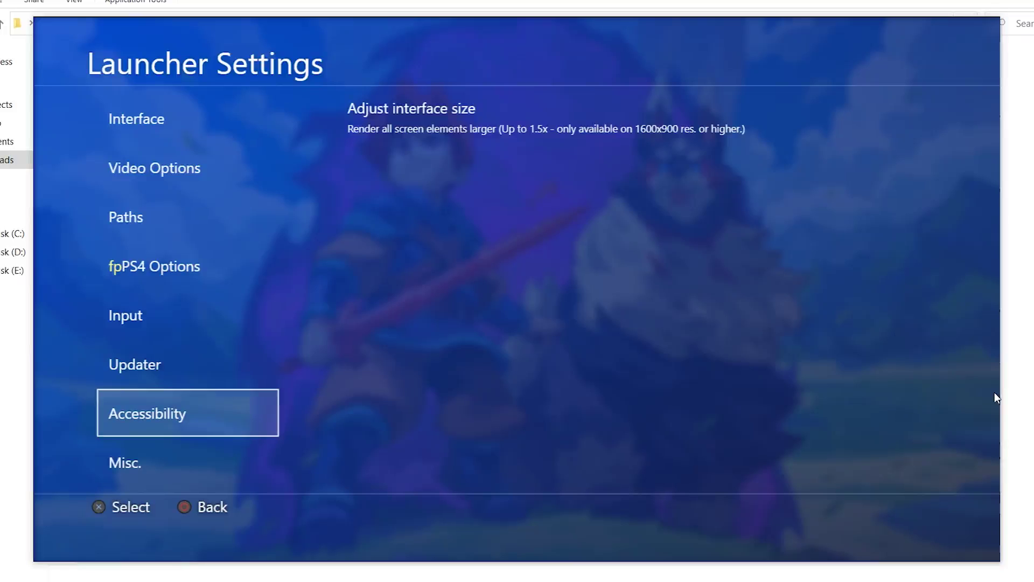
Review the Misc. category's options for resetting launcher settings, resetting game settings and reloading the launcher
{"action": "key", "text": "Down"}
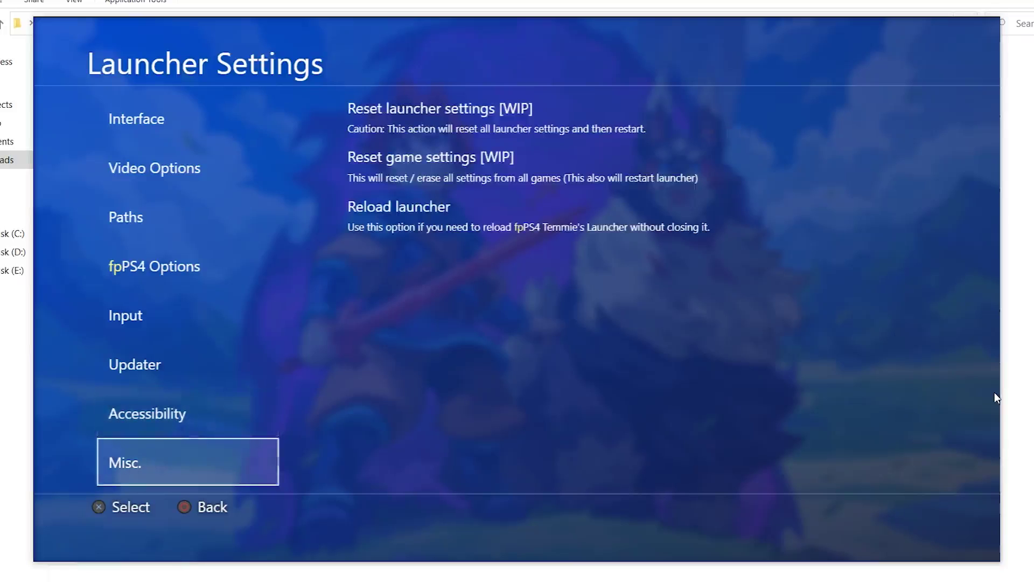
{"action": "key", "text": "Return"}
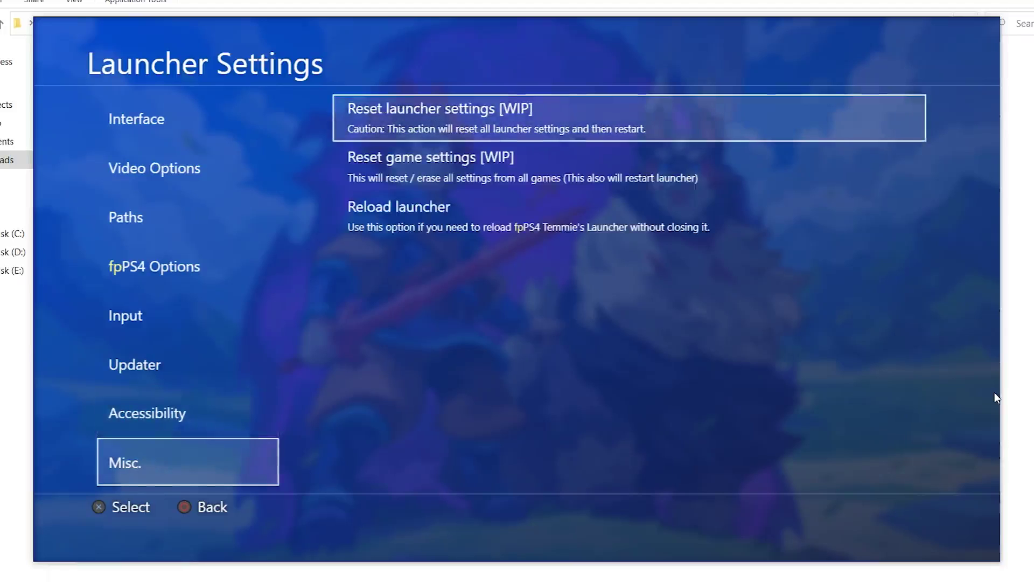
{"action": "key", "text": "Down"}
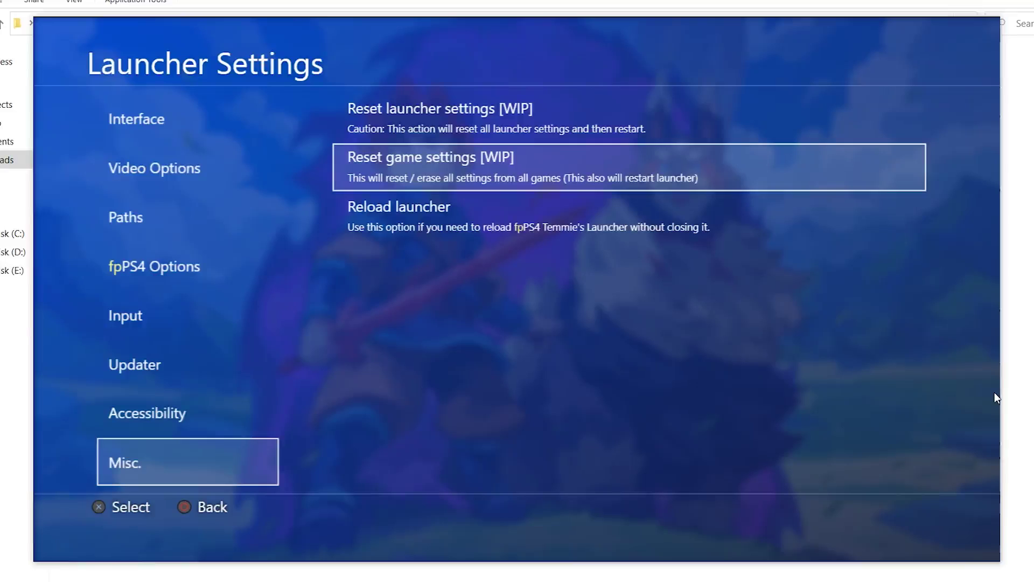
{"action": "key", "text": "Down"}
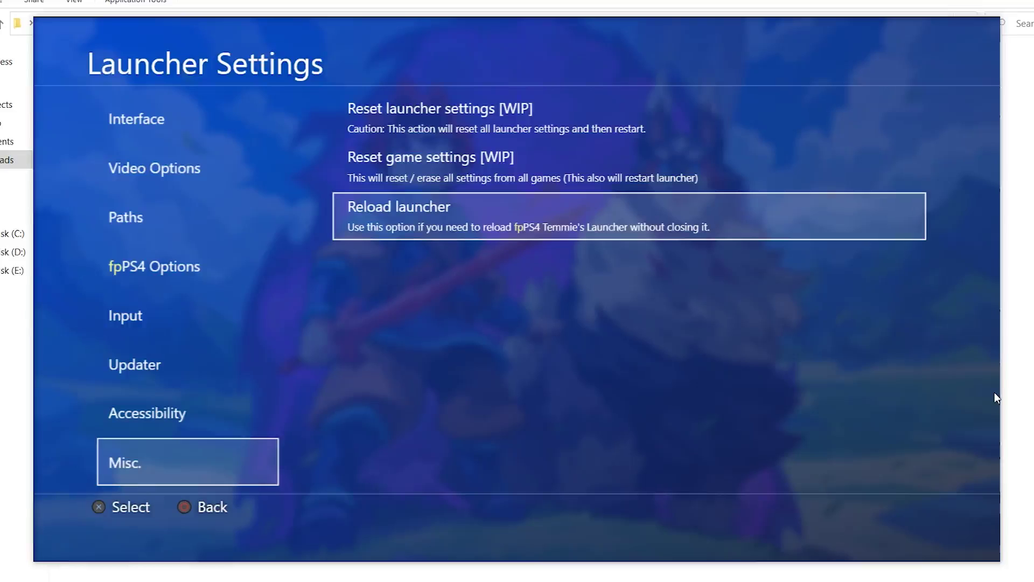
{"action": "key", "text": "Up"}
{"action": "key", "text": "Down"}
{"action": "key", "text": "Escape"}
Re-enter the Updater category and go through its whole option list down to the current fpPS4 version info
{"action": "key", "text": "Up"}
{"action": "key", "text": "Up"}
{"action": "key", "text": "Return"}
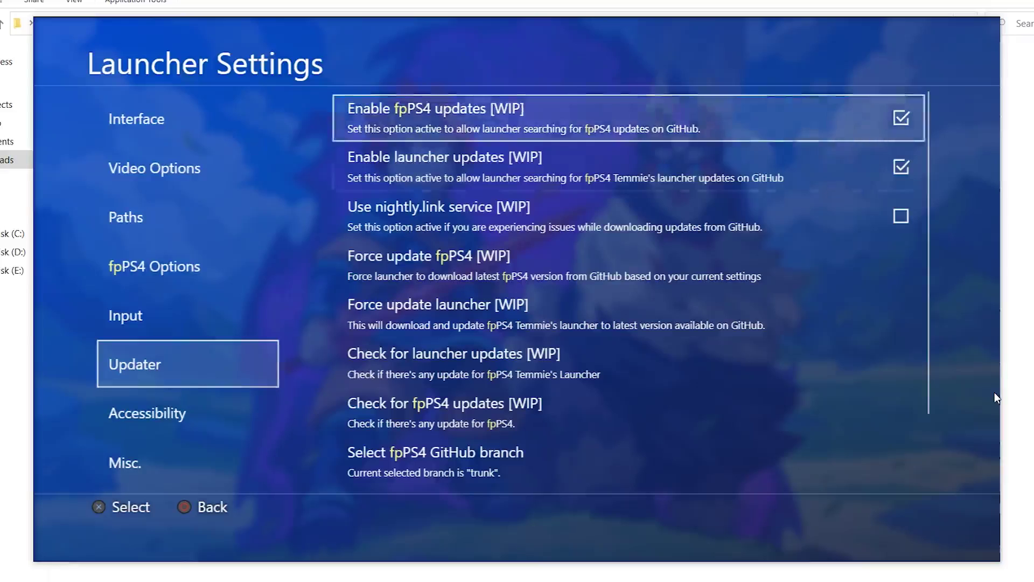
{"action": "key", "text": "Down"}
{"action": "key", "text": "Down"}
{"action": "key", "text": "Down"}
{"action": "key", "text": "Down"}
{"action": "key", "text": "Down"}
{"action": "key", "text": "Down"}
{"action": "key", "text": "Down"}
{"action": "key", "text": "Down"}
{"action": "key", "text": "Down"}
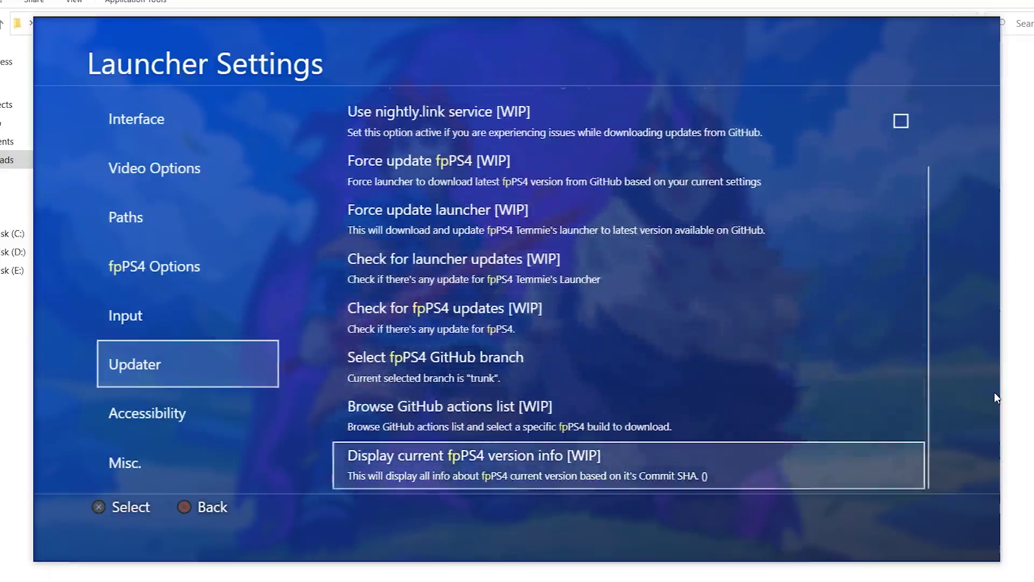
Try the check for launcher updates, and leave the Updater option list
{"action": "key", "text": "Up"}
{"action": "key", "text": "Up"}
{"action": "key", "text": "Up"}
{"action": "key", "text": "Up"}
{"action": "key", "text": "Return"}
{"action": "key", "text": "Escape"}
View the Input category's icon style and gamepad rumble options, and return to the game list
{"action": "key", "text": "Up"}
{"action": "key", "text": "Return"}
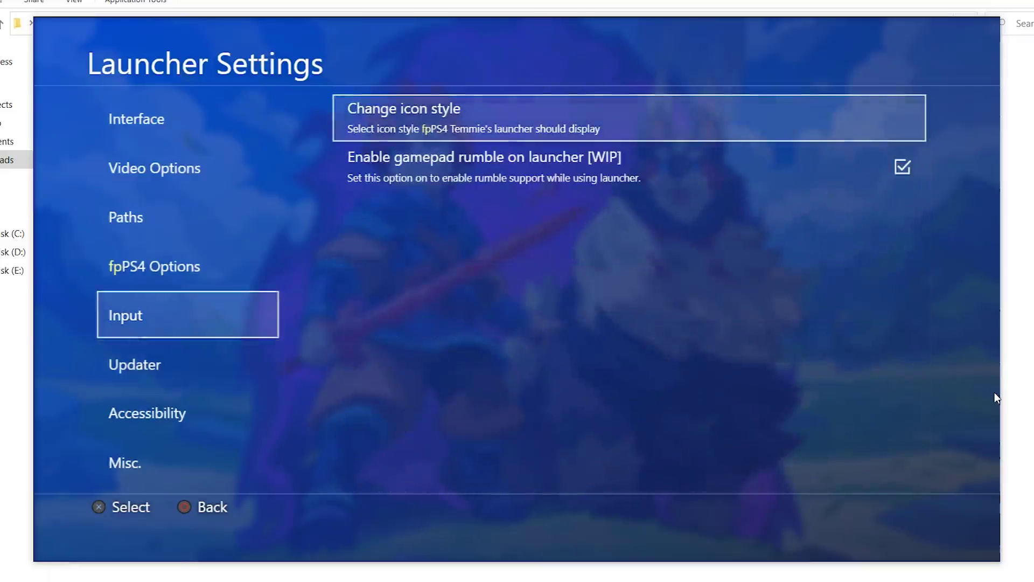
{"action": "key", "text": "Escape"}
{"action": "key", "text": "Escape"}
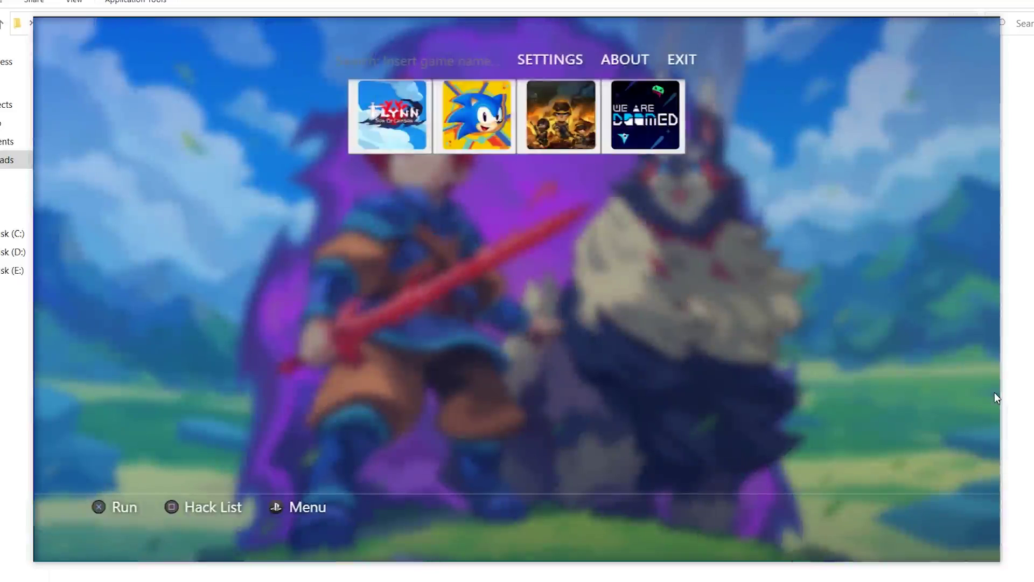
{"action": "key", "text": "Escape"}
{"action": "key", "text": "Right"}
{"action": "key", "text": "Right"}
{"action": "key", "text": "Left"}
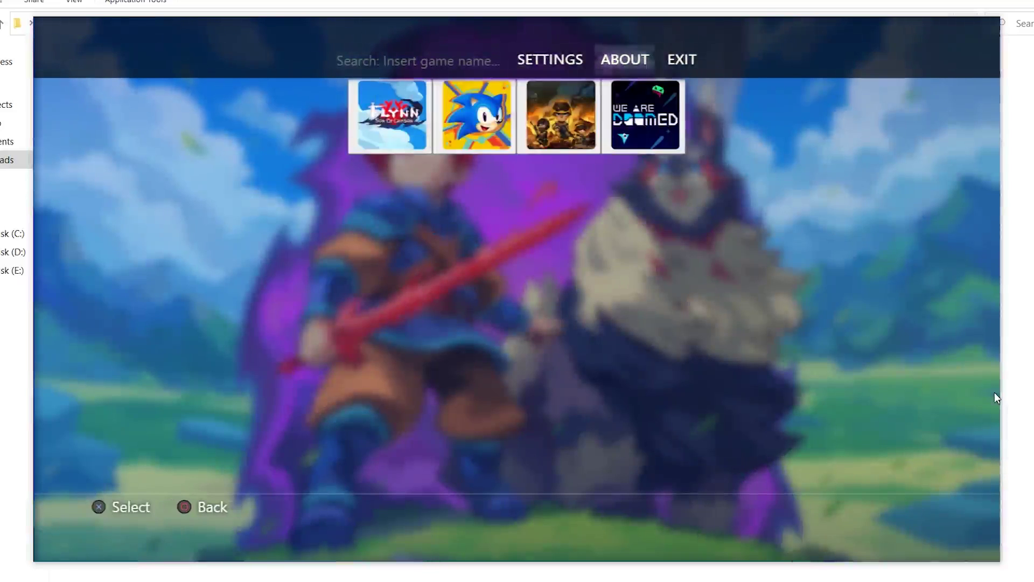
{"action": "key", "text": "Left"}
{"action": "key", "text": "Return"}
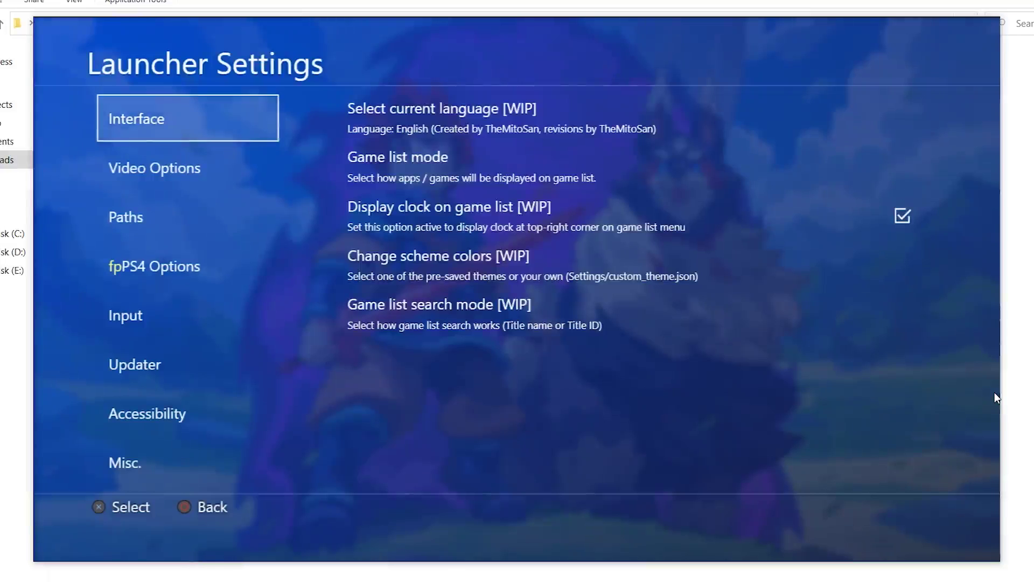
{"action": "key", "text": "Return"}
{"action": "key", "text": "Escape"}
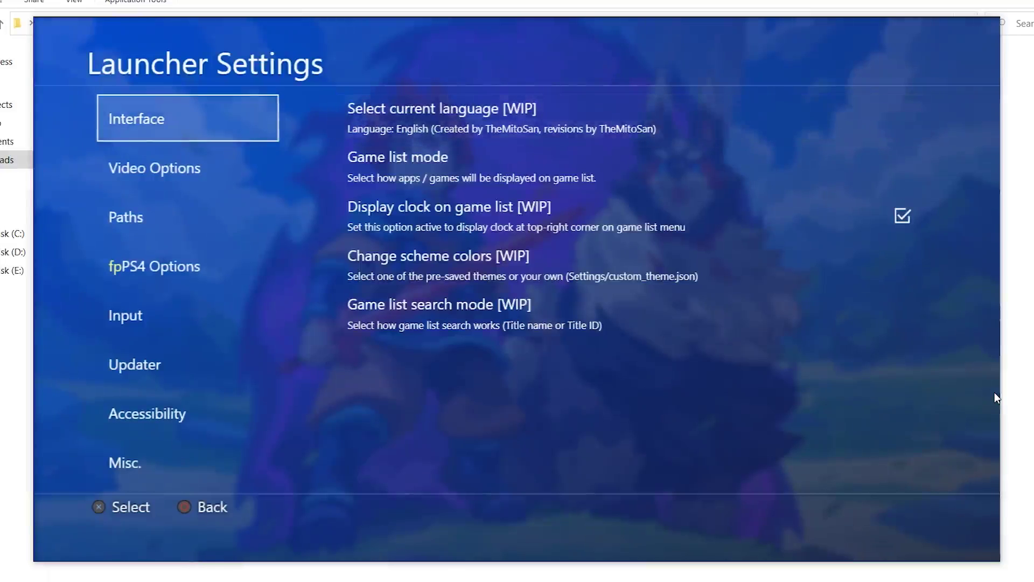
{"action": "key", "text": "Escape"}
{"action": "key", "text": "Escape"}
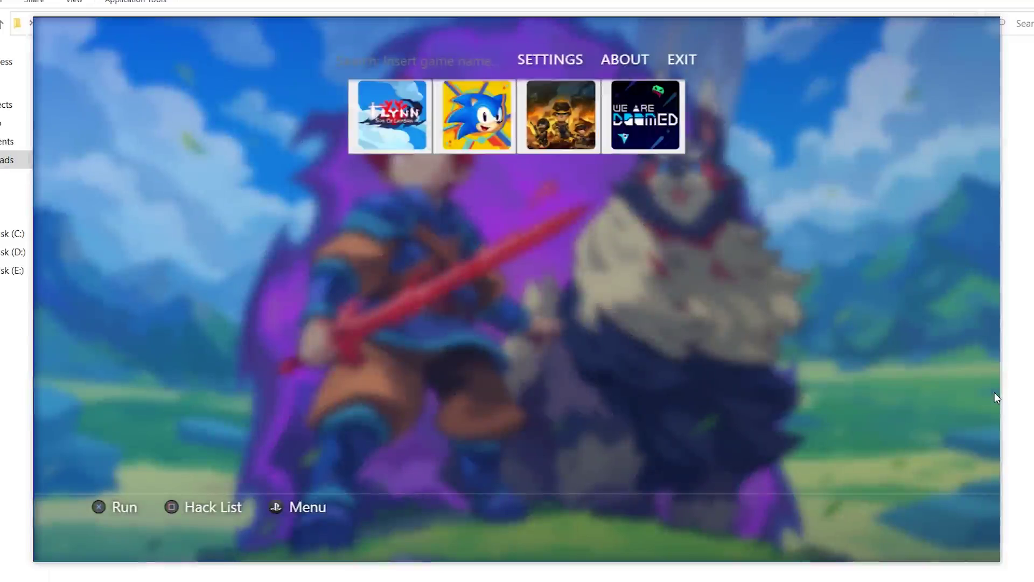
Set the game list mode to Compact in the Interface settings and return to the game list
{"action": "key", "text": "Up"}
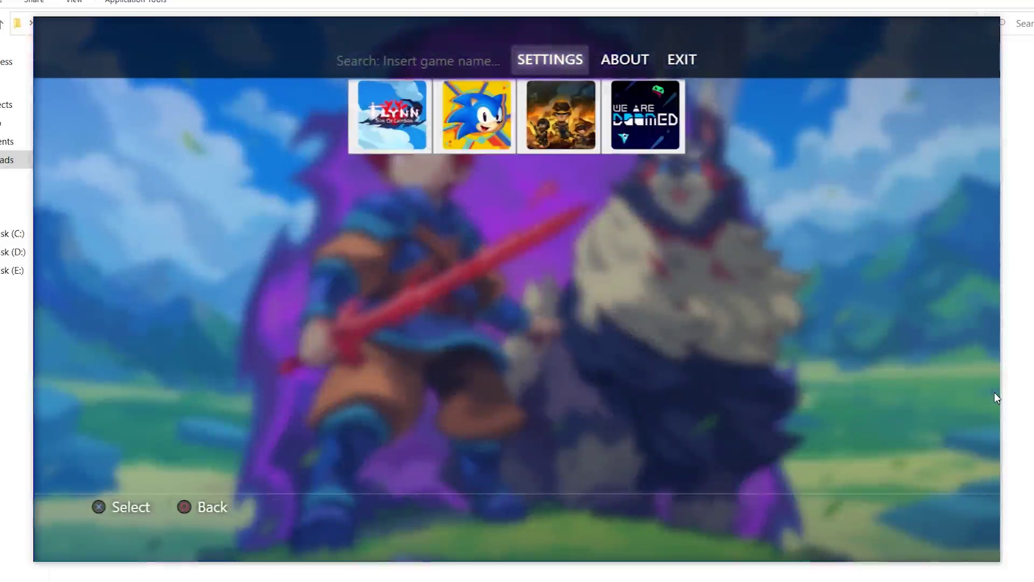
{"action": "key", "text": "Return"}
{"action": "key", "text": "Return"}
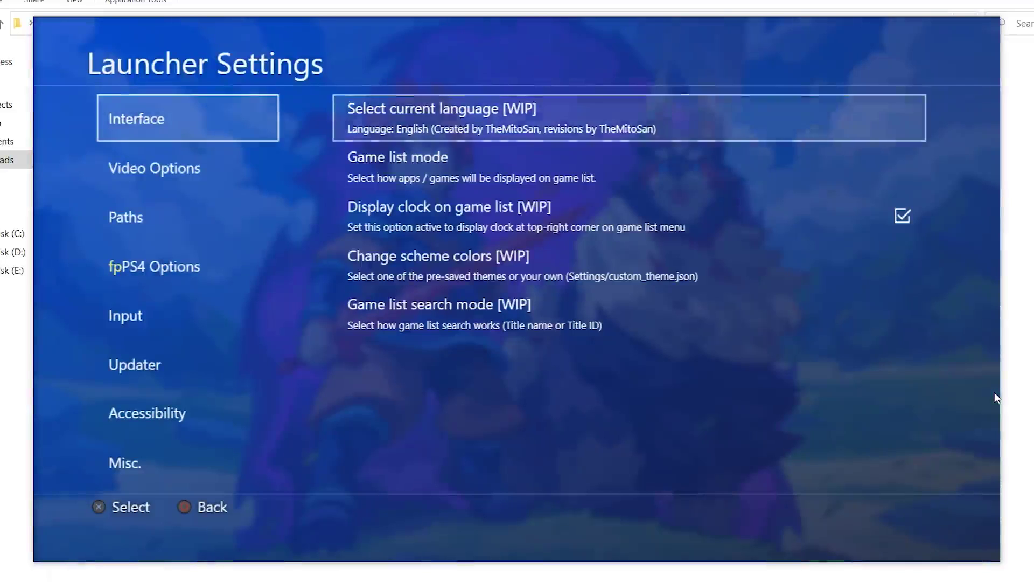
{"action": "key", "text": "Down"}
{"action": "key", "text": "Down"}
{"action": "key", "text": "Up"}
{"action": "key", "text": "Return"}
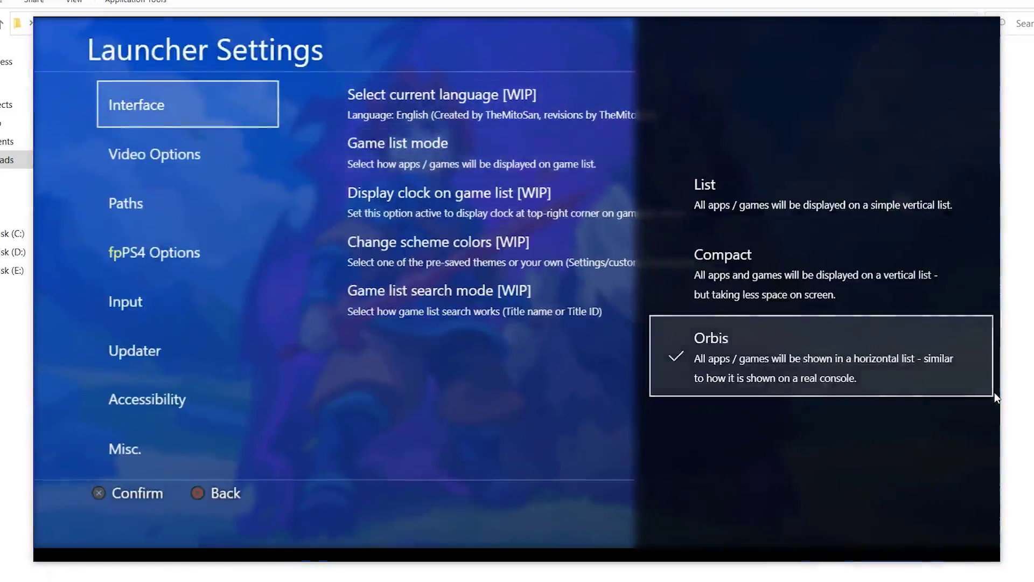
{"action": "key", "text": "Up"}
{"action": "key", "text": "Return"}
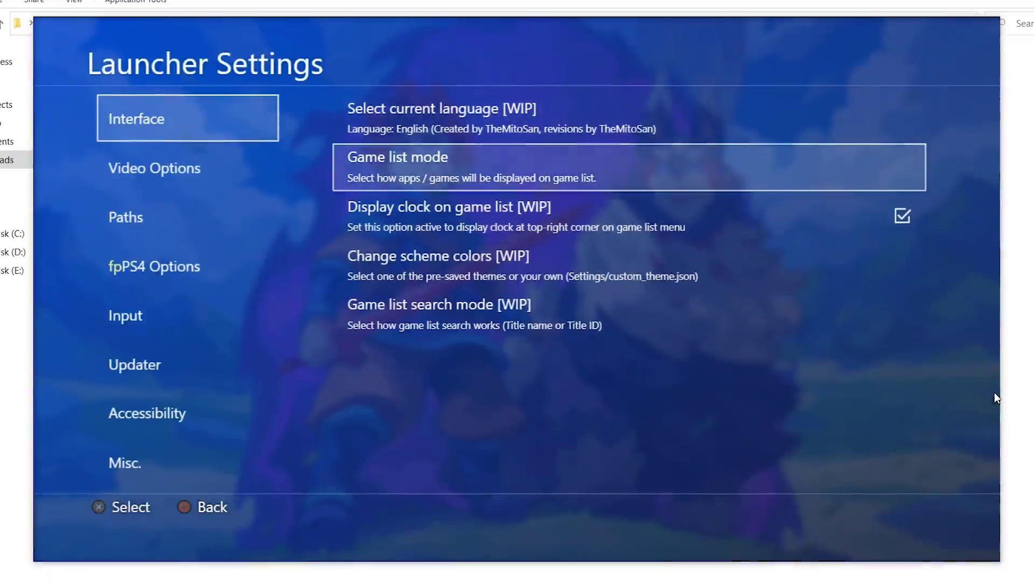
{"action": "key", "text": "Escape"}
{"action": "key", "text": "Escape"}
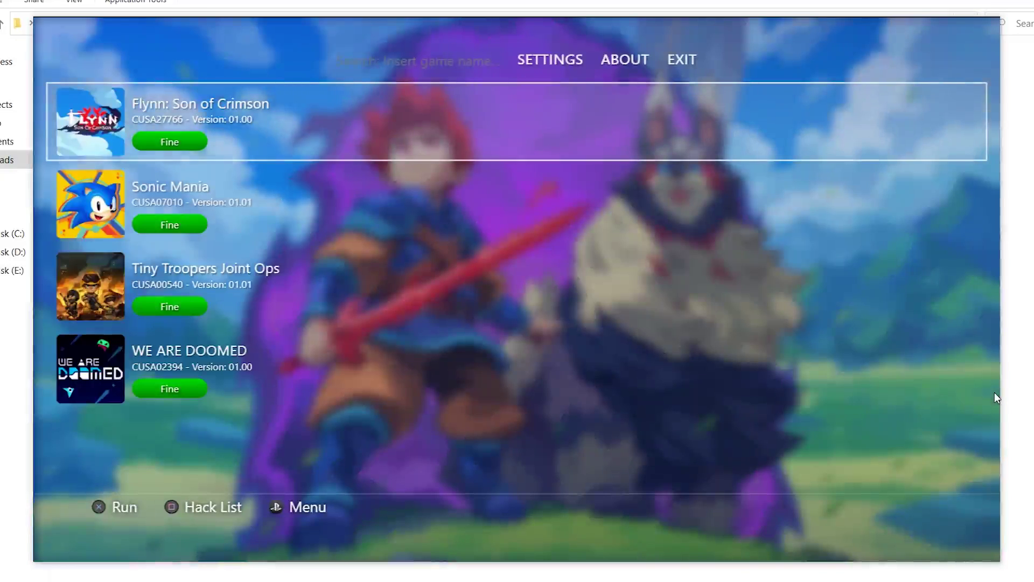
Run Sonic Mania from the game list and exit it back to the launcher
{"action": "key", "text": "Down"}
{"action": "key", "text": "Down"}
{"action": "key", "text": "Up"}
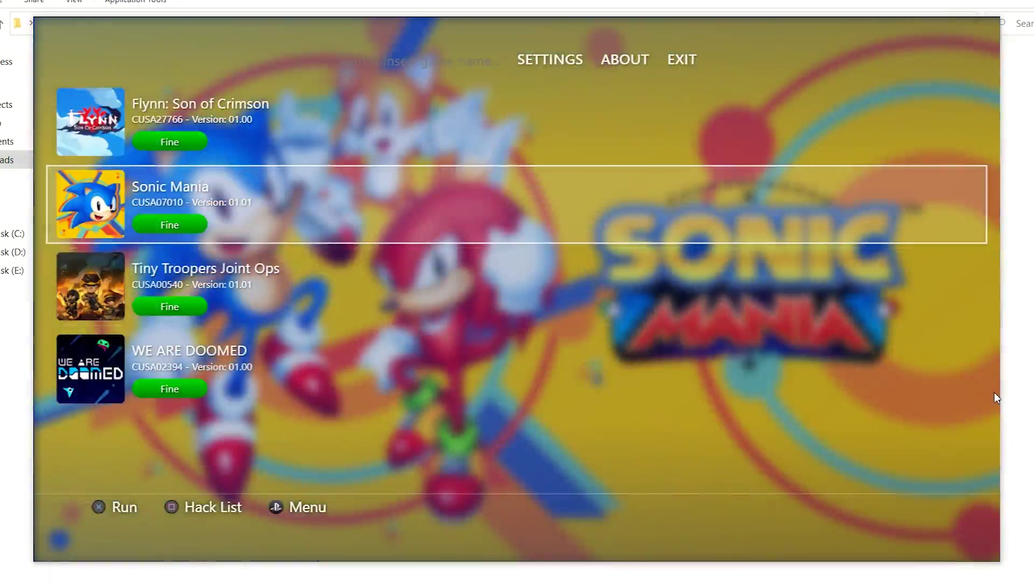
{"action": "key", "text": "Return"}
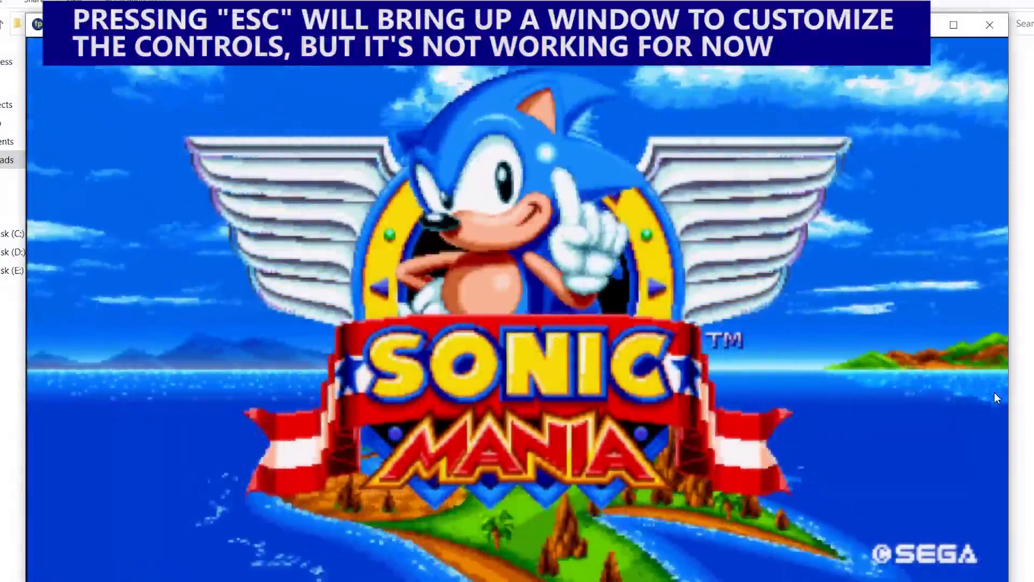
{"action": "key", "text": "Escape"}
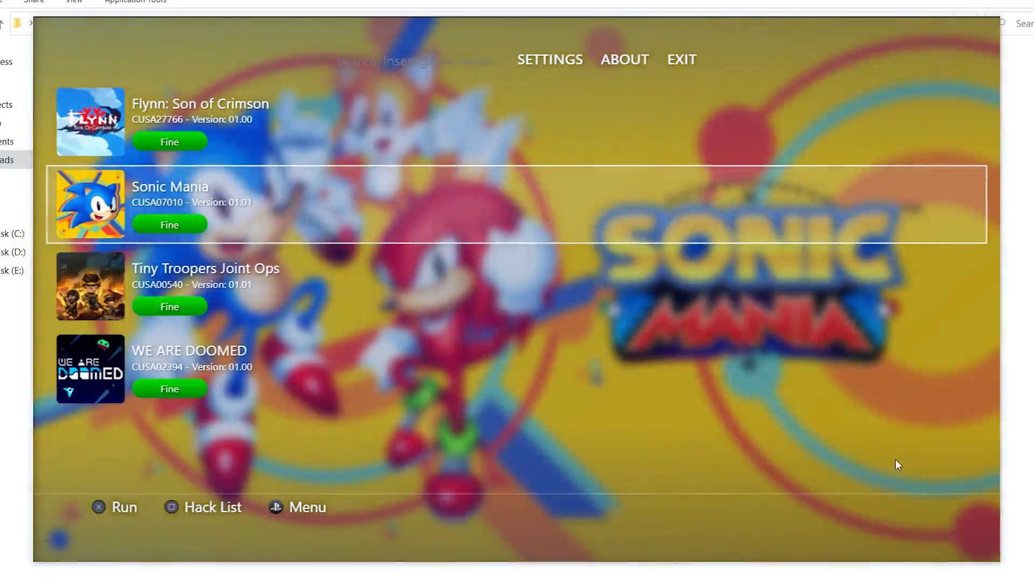
Run Tiny Troopers Joint Ops from the game list
{"action": "key", "text": "Down"}
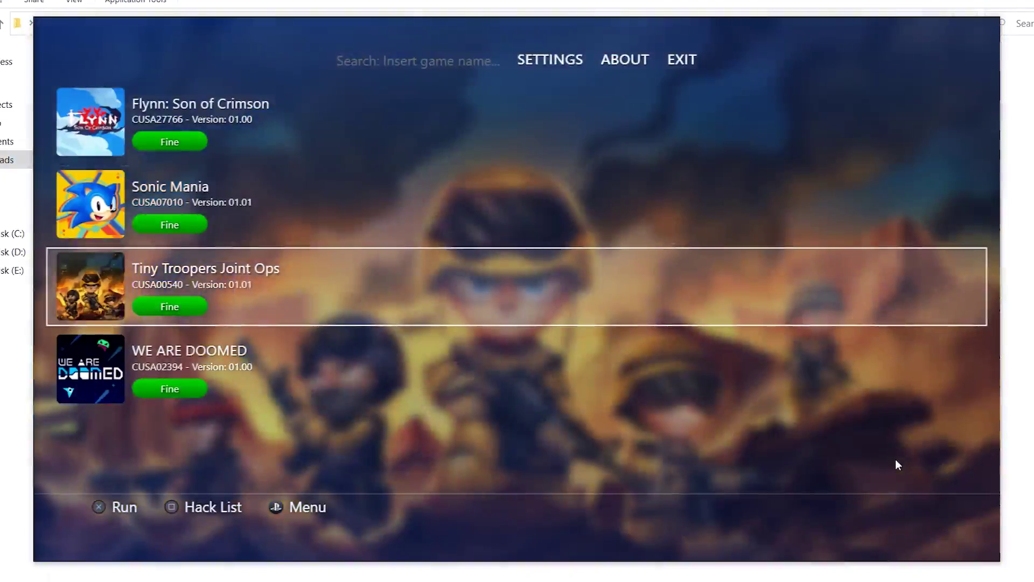
{"action": "key", "text": "Return"}
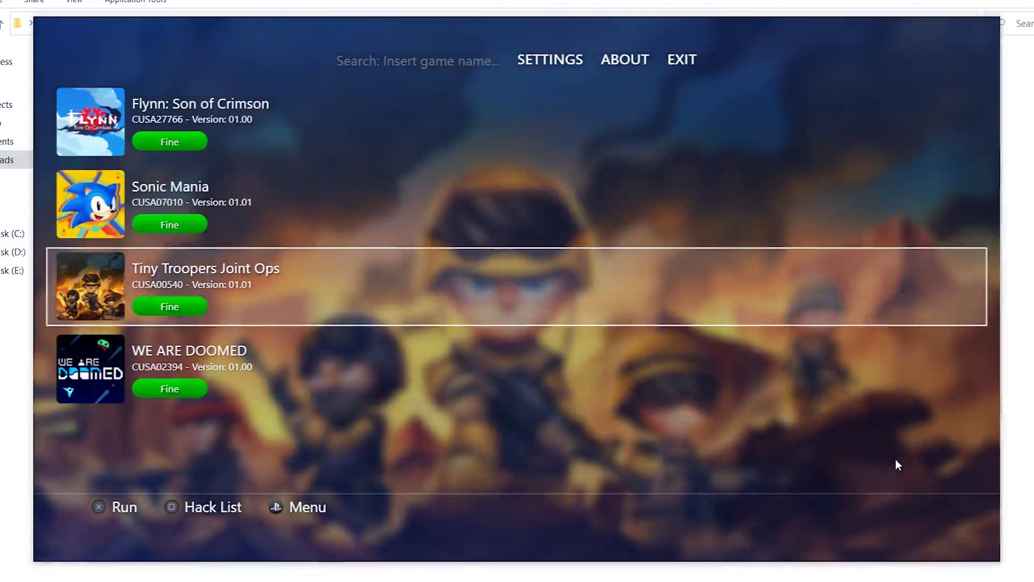
Enable DEPTH_DISABLE_HACK, COMPUTE_DISABLE_HACK, MEMORY_BOUND_HACK, IMAGE_TEST_HACK and IMAGE_LOAD_HACK for Tiny Troopers Joint Ops, and close its hack list
{"action": "key", "text": "space"}
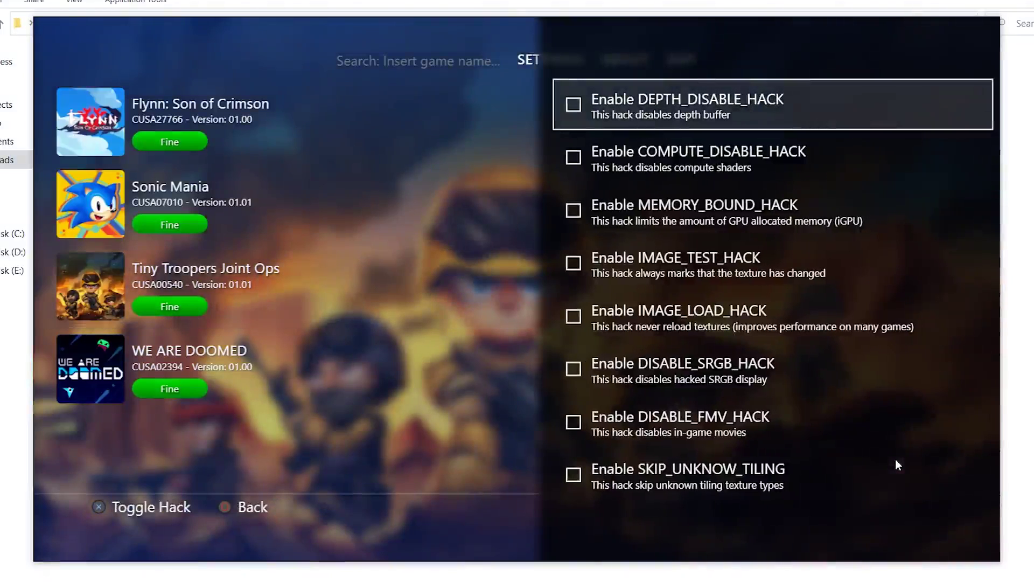
{"action": "key", "text": "Return"}
{"action": "key", "text": "Down"}
{"action": "key", "text": "Return"}
{"action": "key", "text": "Down"}
{"action": "key", "text": "Return"}
{"action": "key", "text": "Down"}
{"action": "key", "text": "Return"}
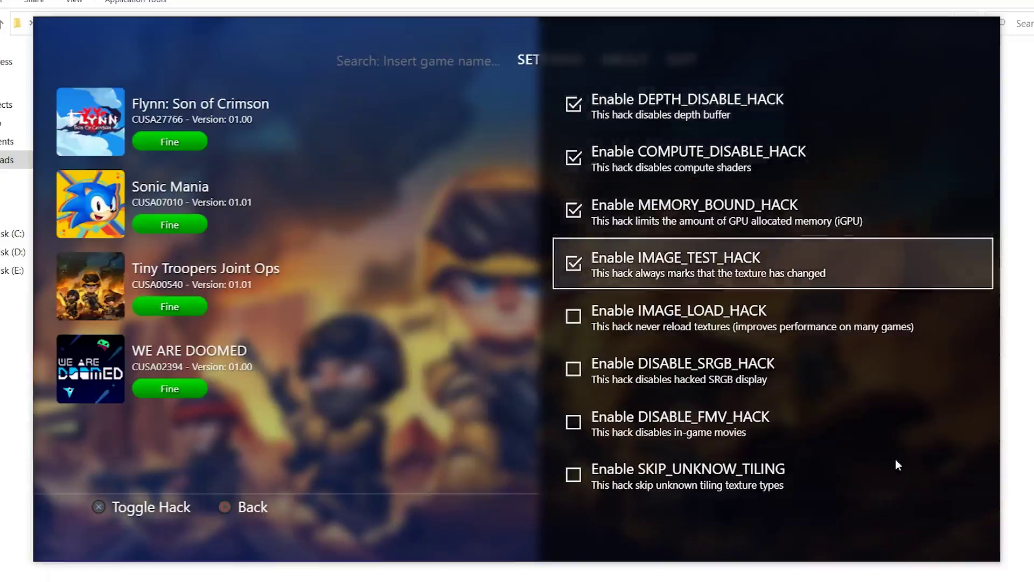
{"action": "key", "text": "Down"}
{"action": "key", "text": "Return"}
{"action": "key", "text": "Up"}
{"action": "key", "text": "Up"}
{"action": "key", "text": "Up"}
{"action": "key", "text": "Up"}
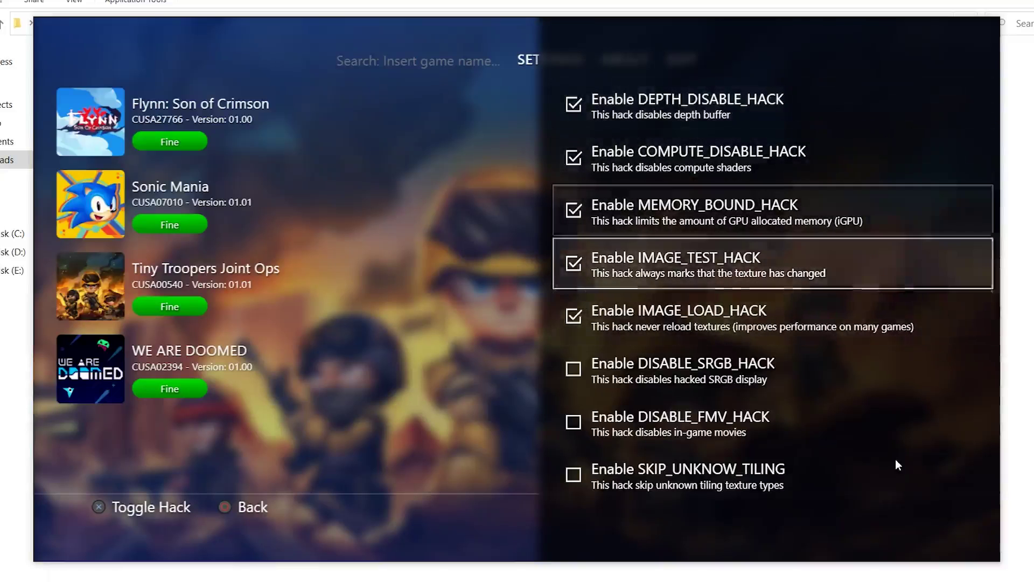
{"action": "key", "text": "Escape"}
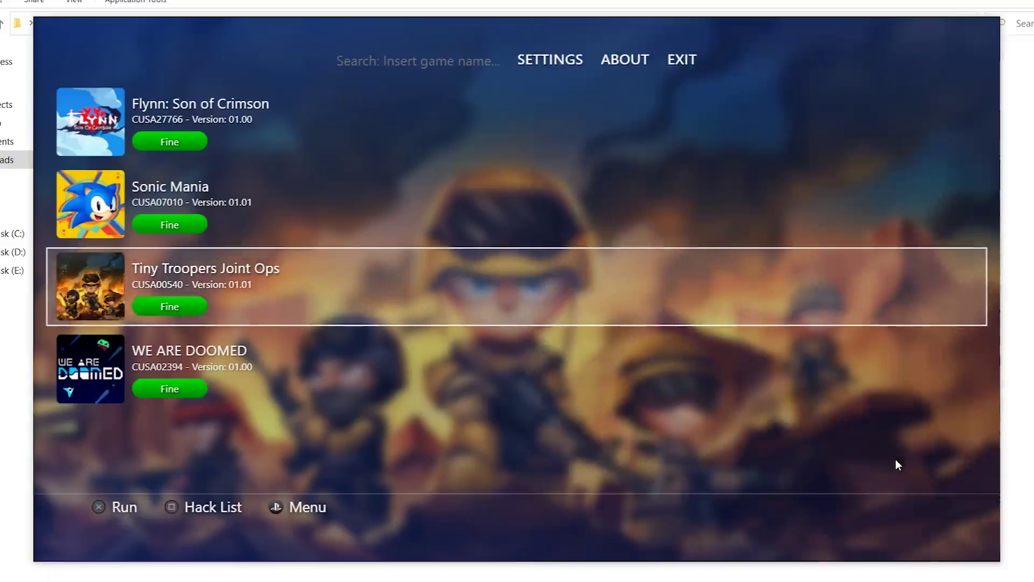
Run Tiny Troopers Joint Ops with the enabled hacks, and close the game window at its main menu
{"action": "key", "text": "Return"}
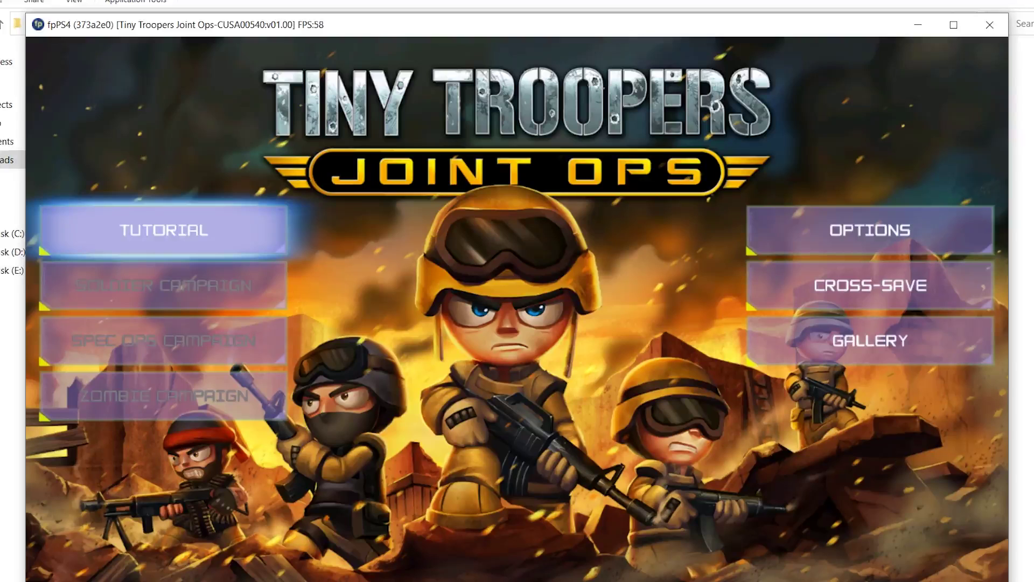
{"action": "left_click", "coordinate": [983, 31]}
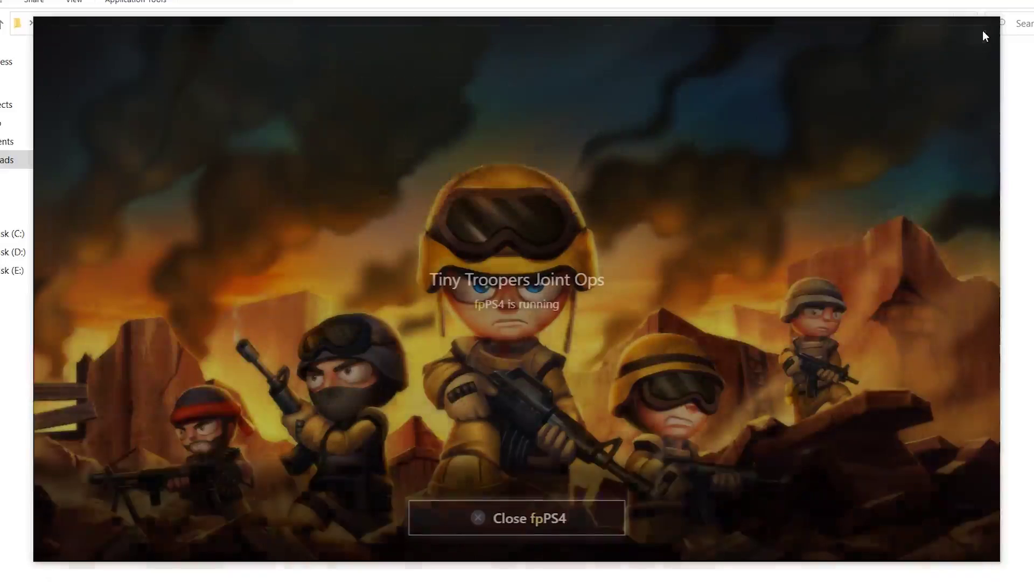